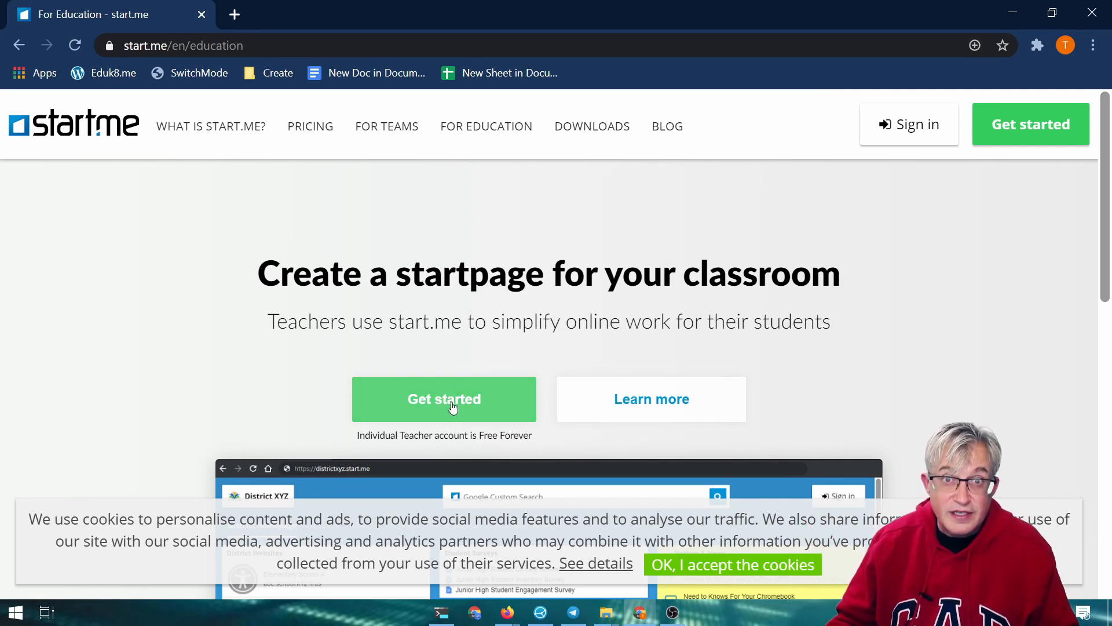
Step: Sign up for a teacher account with the existing Google account, skipping all onboarding steps and opting out of the welcome tips
click(453, 406)
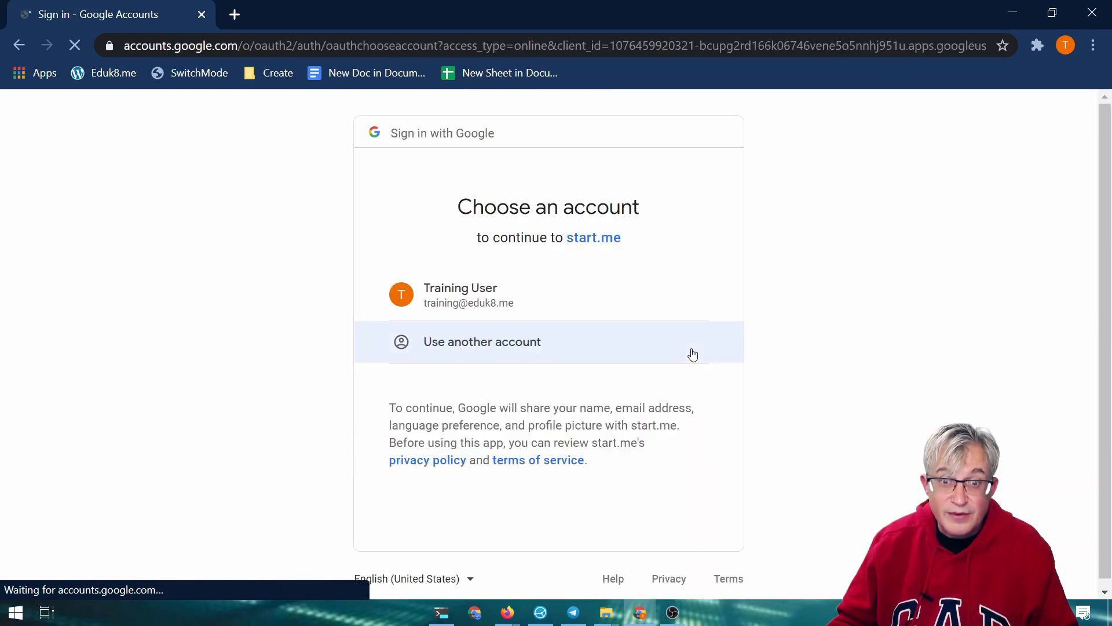
click(481, 288)
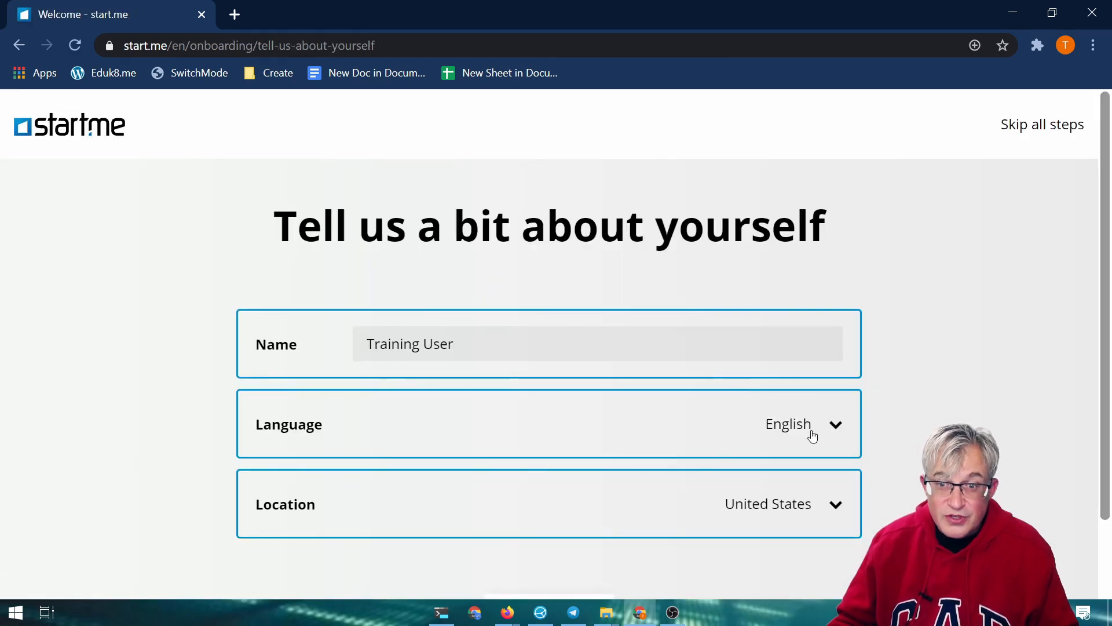
scroll(707, 454, down, 2)
scroll(866, 255, up, 2)
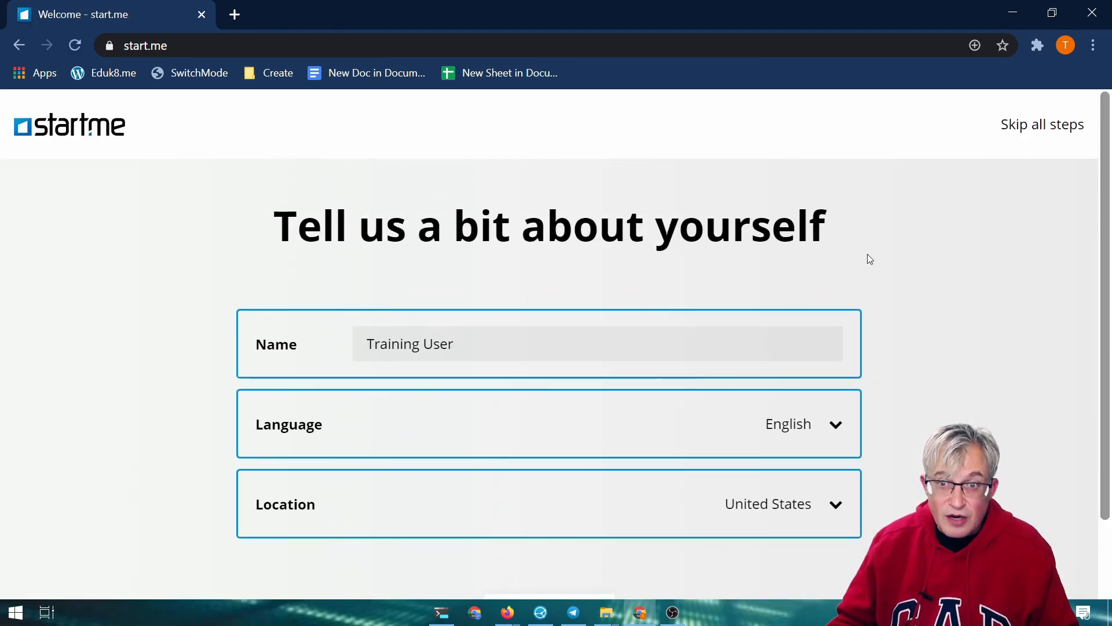
click(1054, 126)
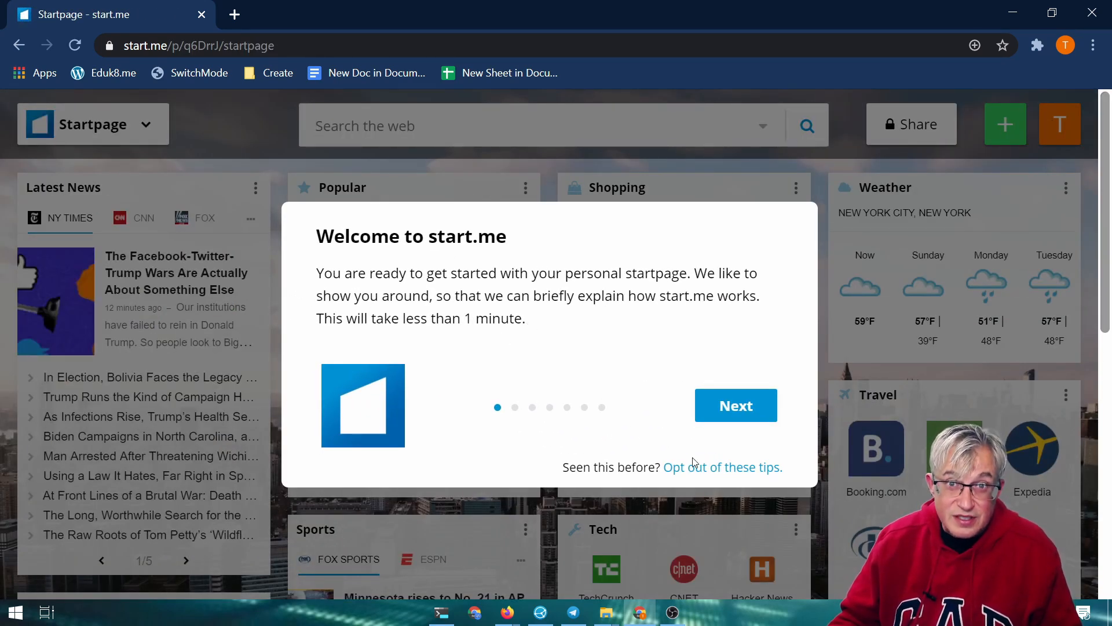
click(733, 472)
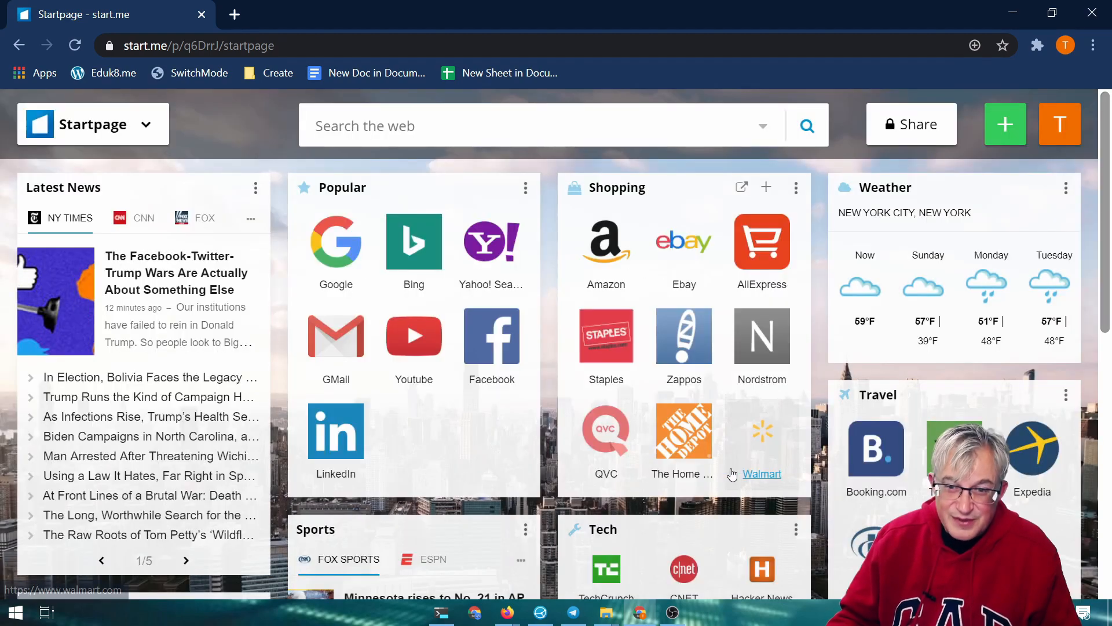
Step: Look over the default widgets on the Startpage, from the news and shopping links down to the page's end
scroll(486, 220, down, 10)
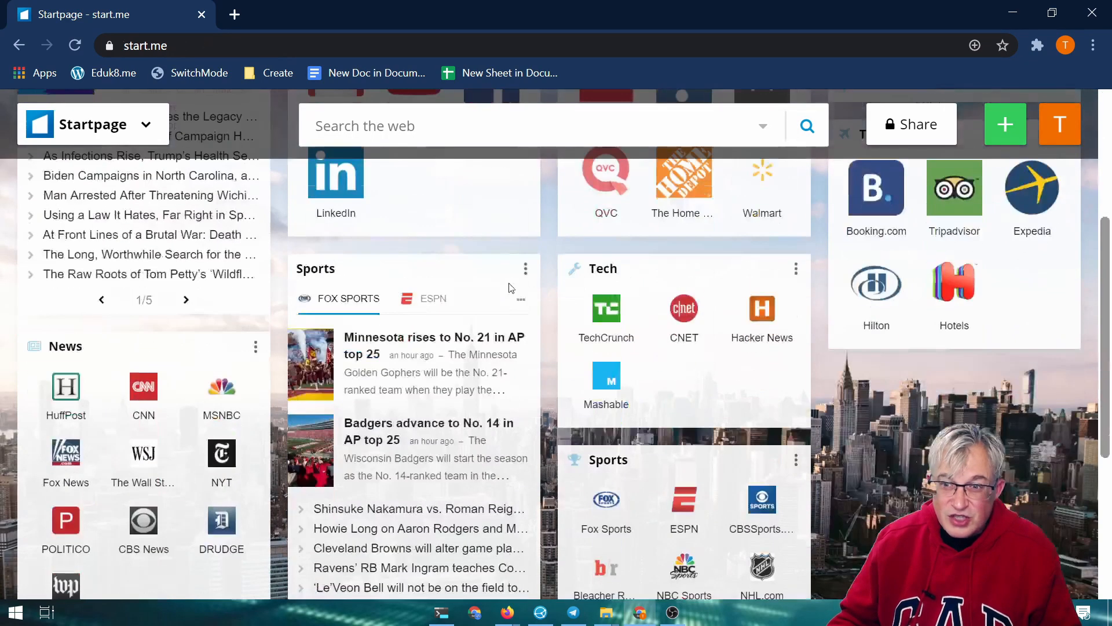
scroll(607, 335, up, 10)
scroll(607, 335, up, 1)
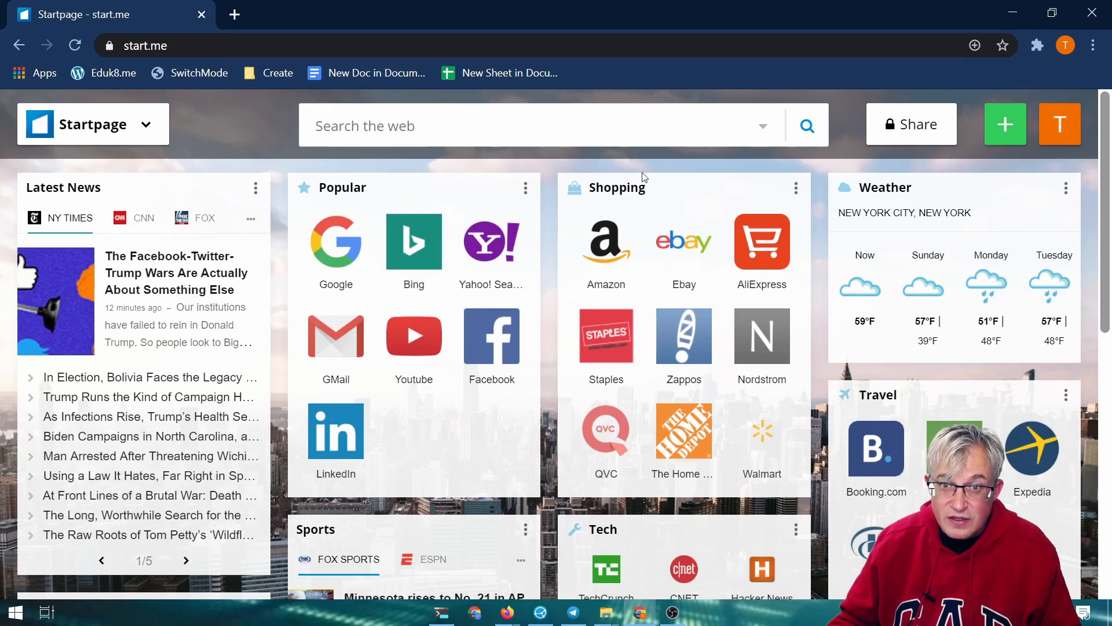
scroll(606, 347, down, 5)
scroll(370, 448, down, 5)
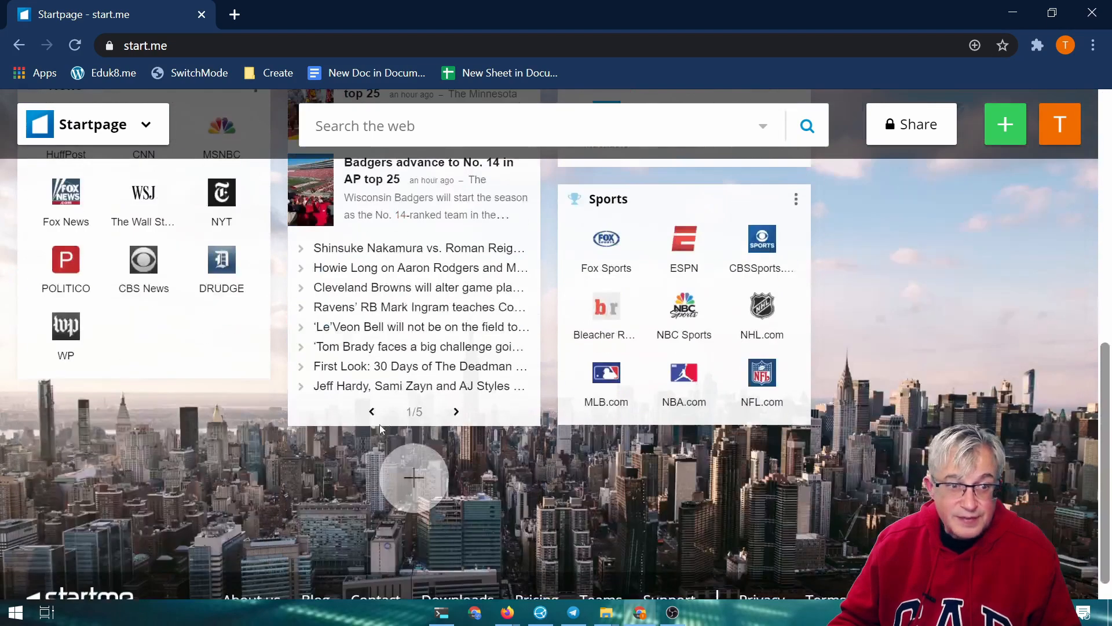
scroll(819, 332, up, 10)
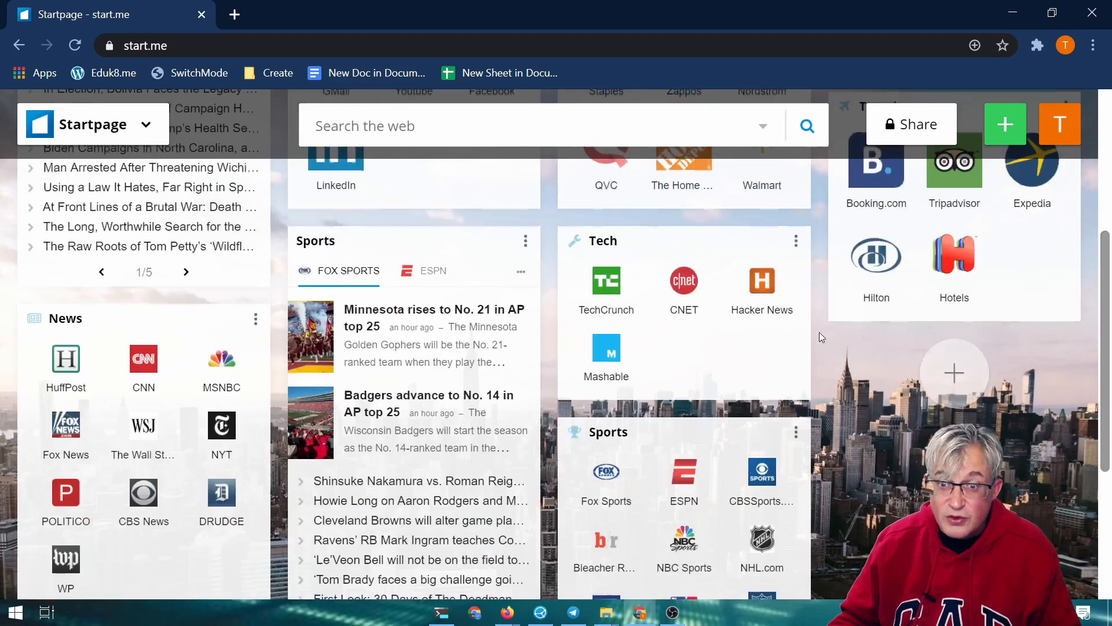
scroll(508, 536, down, 10)
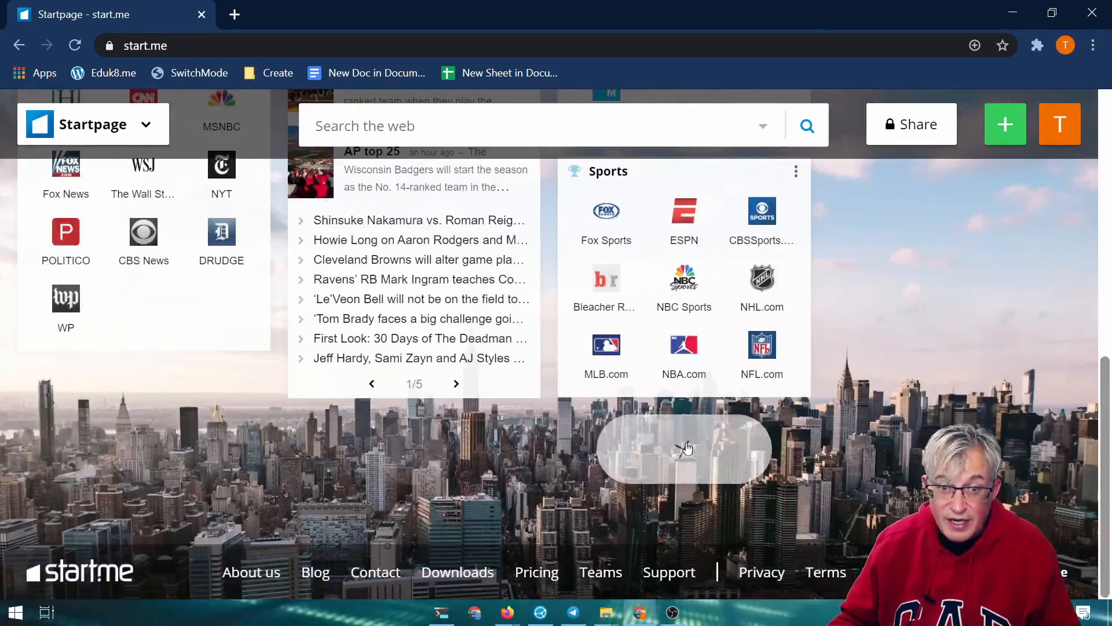
scroll(508, 536, up, 10)
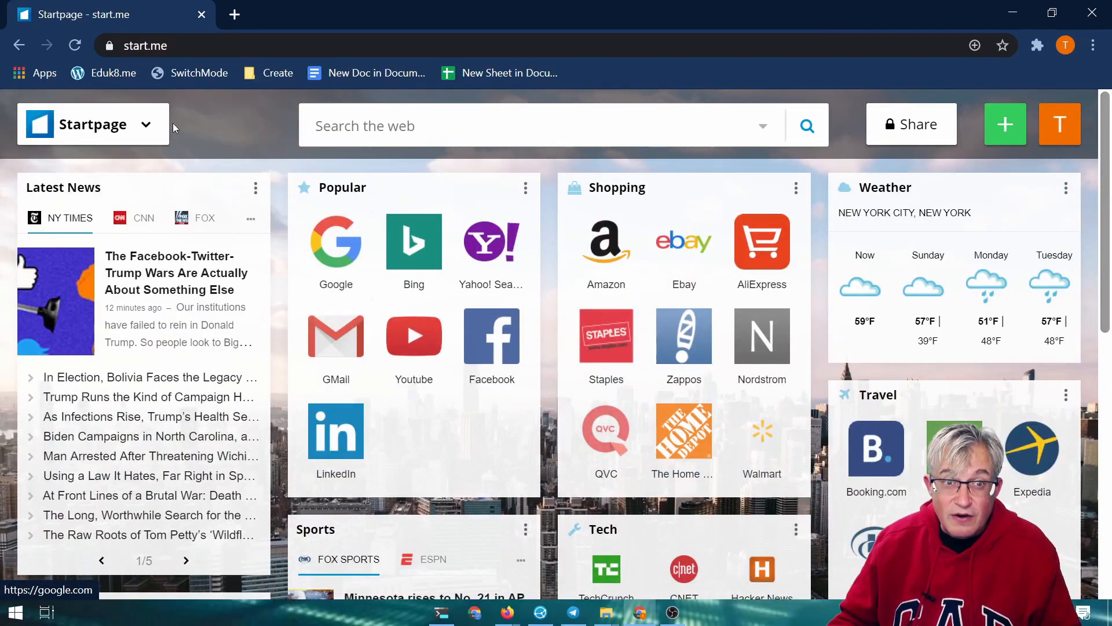
Step: Create a new personal page titled with the teacher's name followed by "3rd Period - History"
click(128, 125)
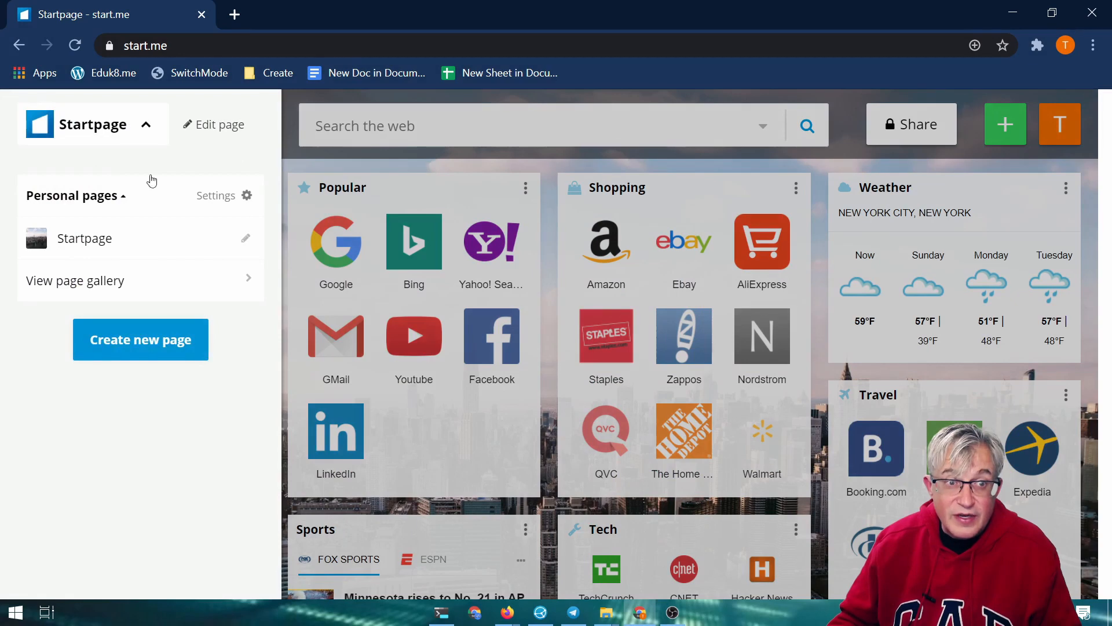
click(147, 350)
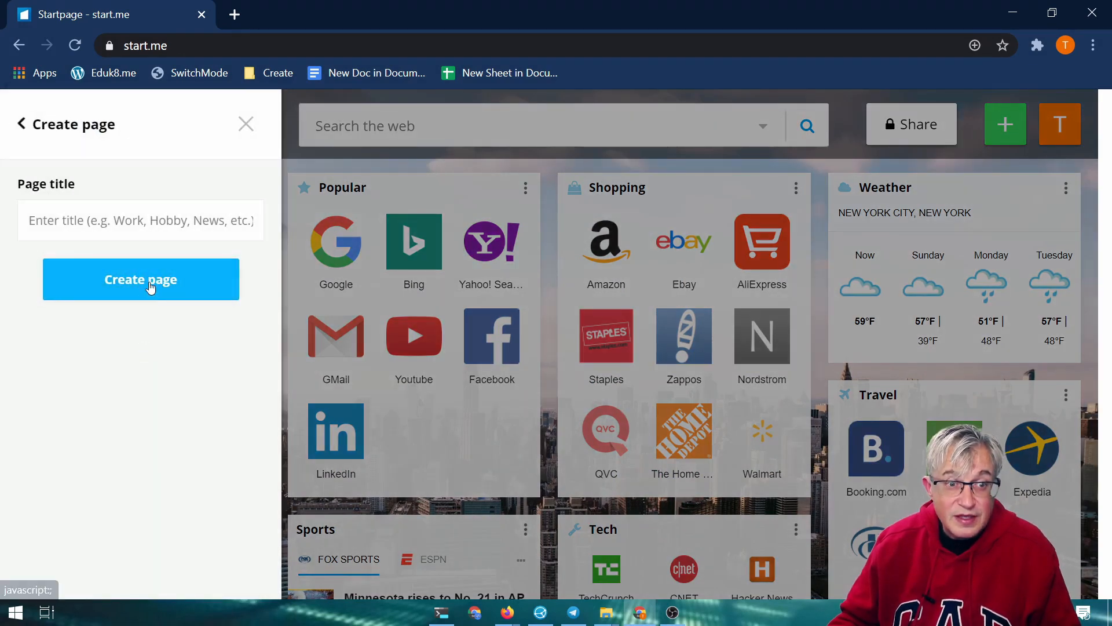
click(93, 212)
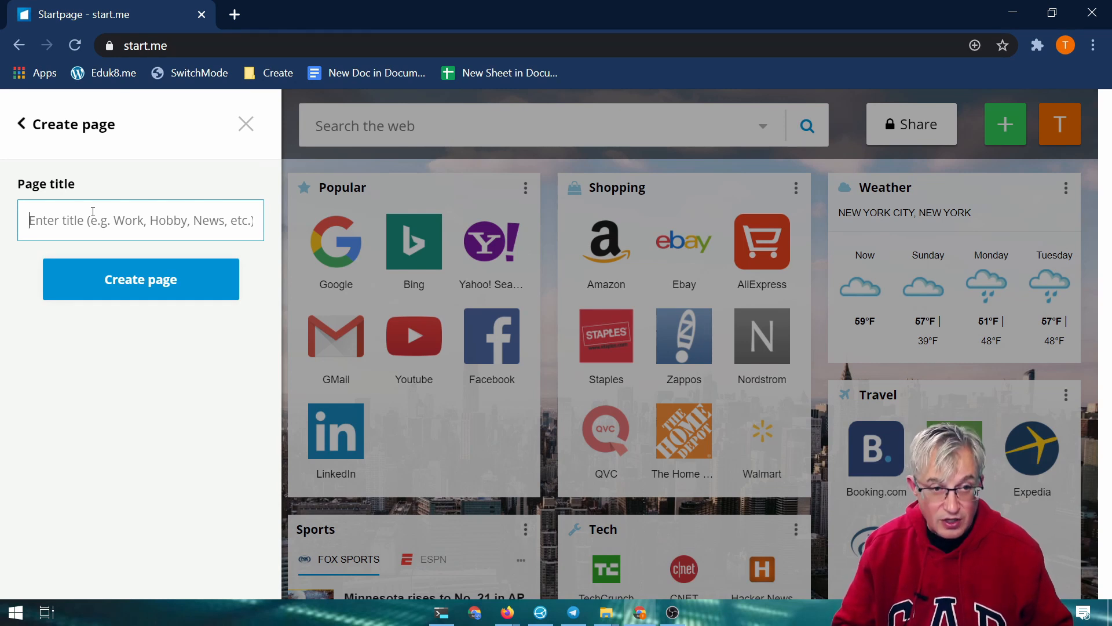
text(Mr. Collins' 3rd Period - History)
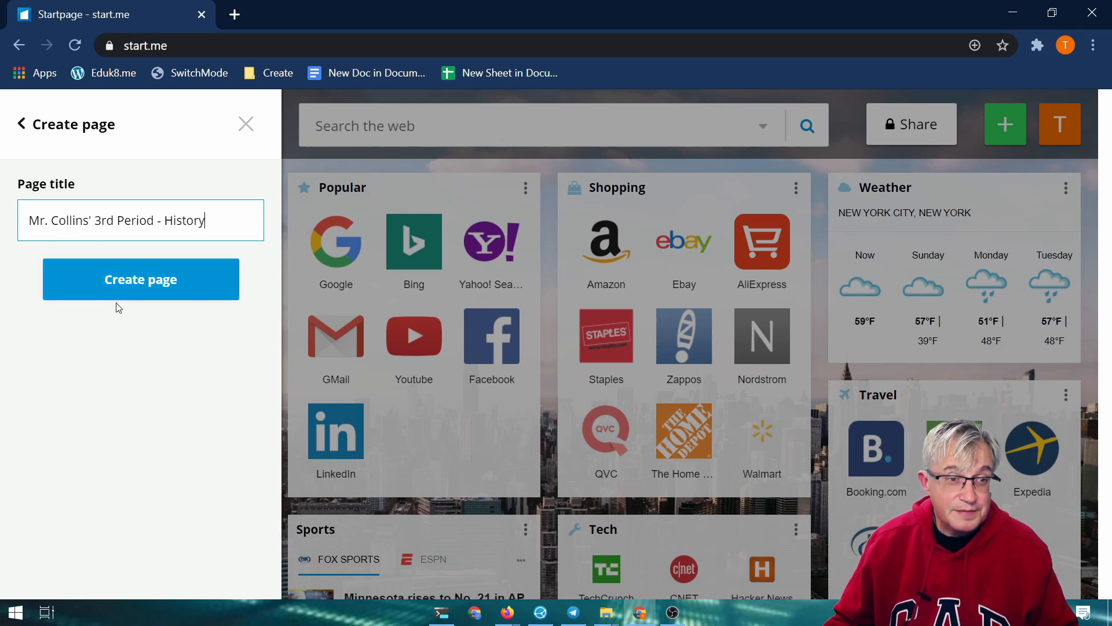
click(130, 285)
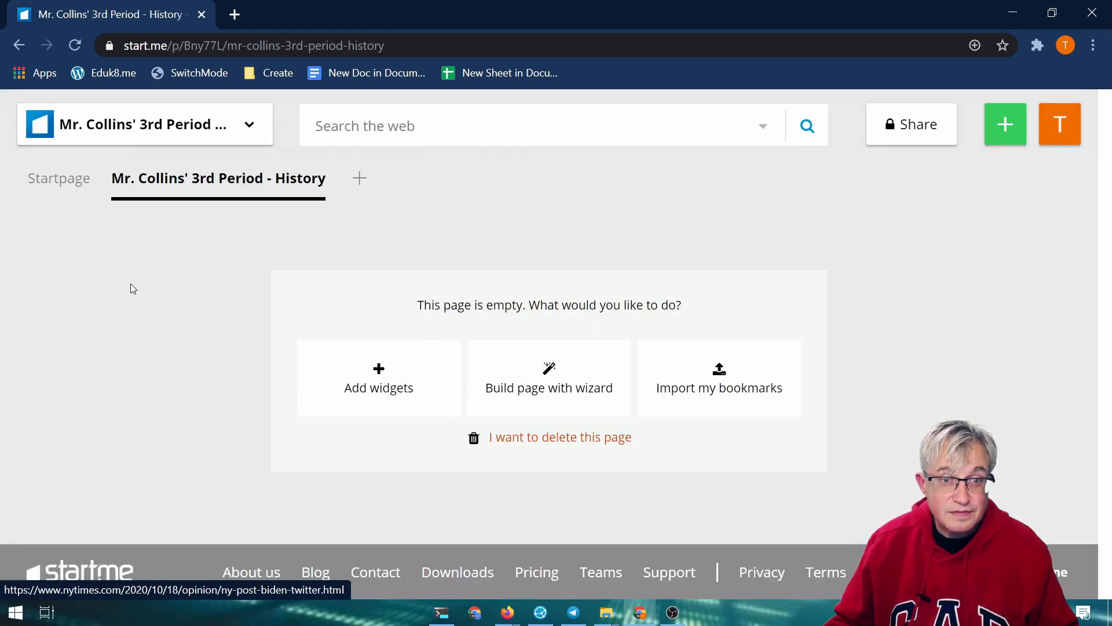
Step: Add a bookmarks widget to the empty page and title it "Important Class Links"
click(379, 380)
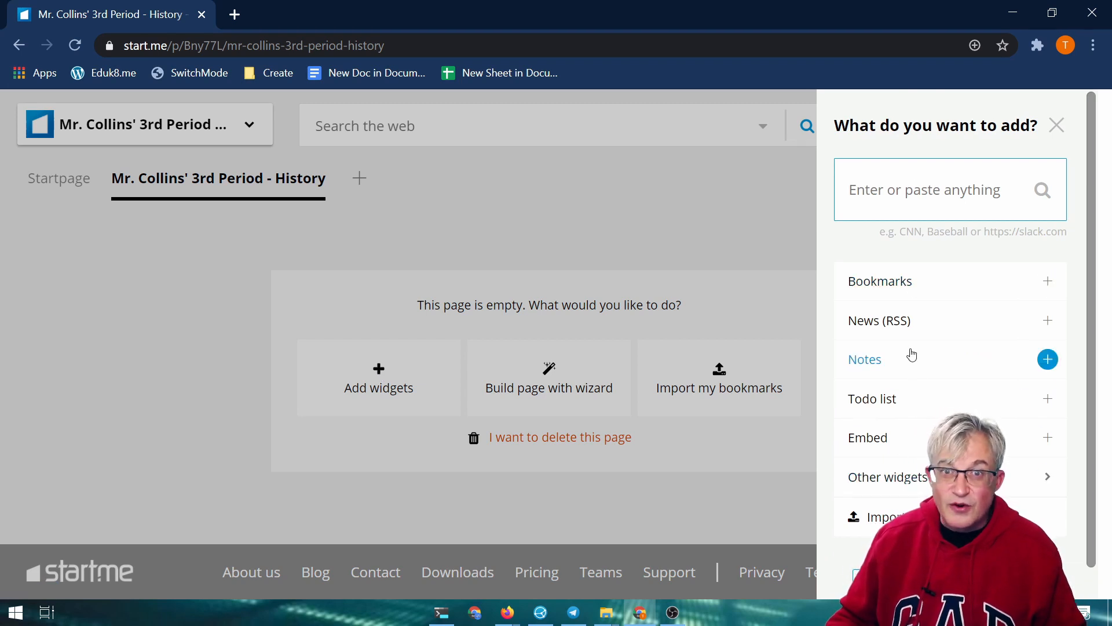
click(955, 284)
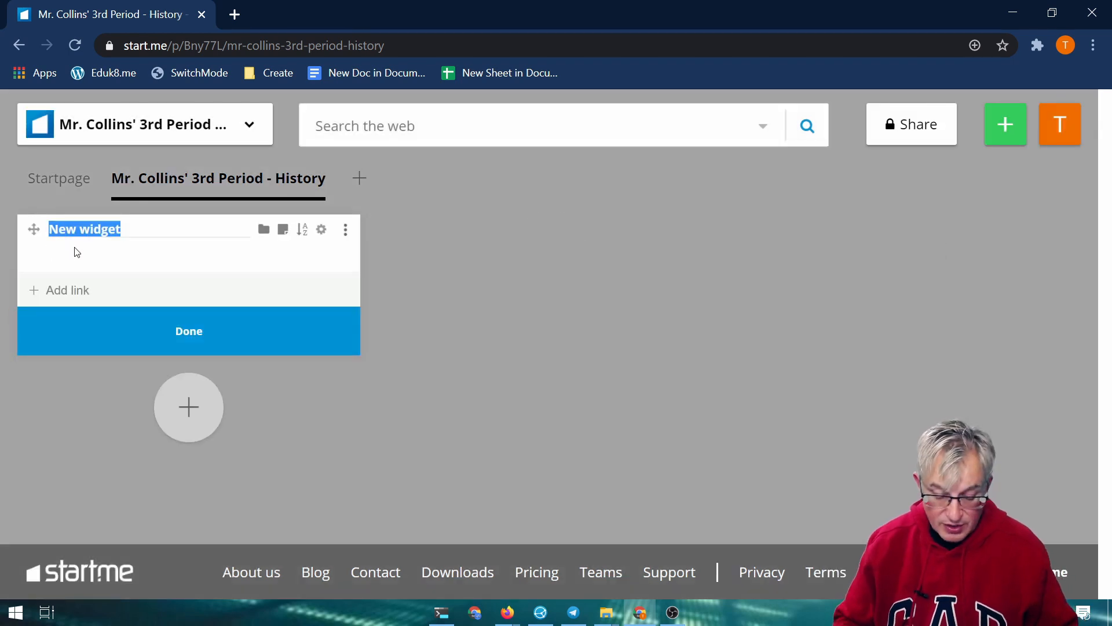
text(Class Links)
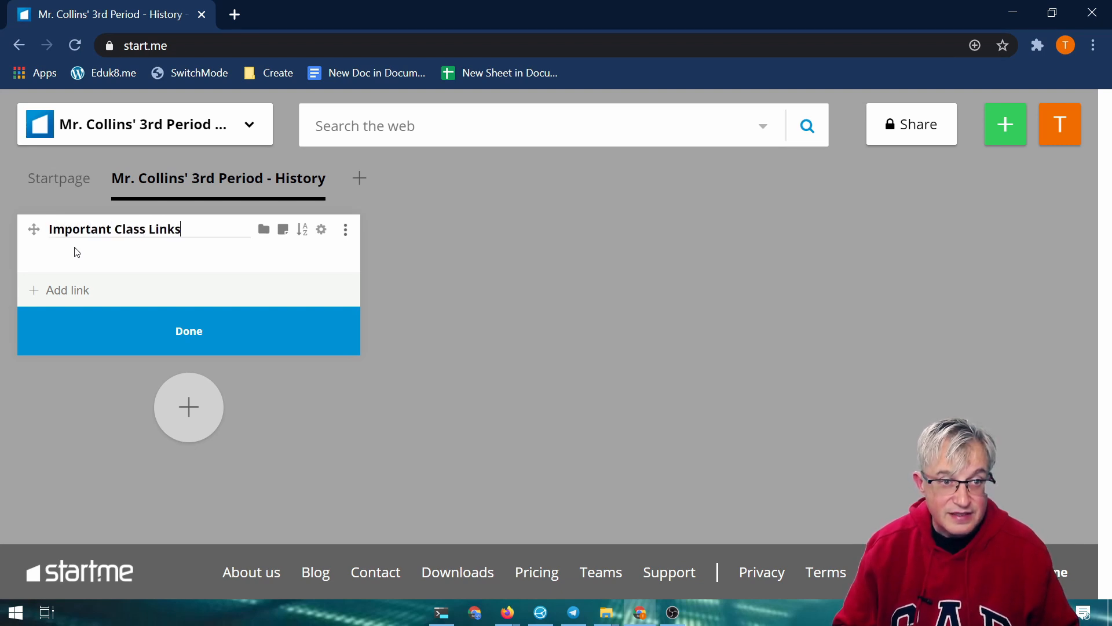
key(Return)
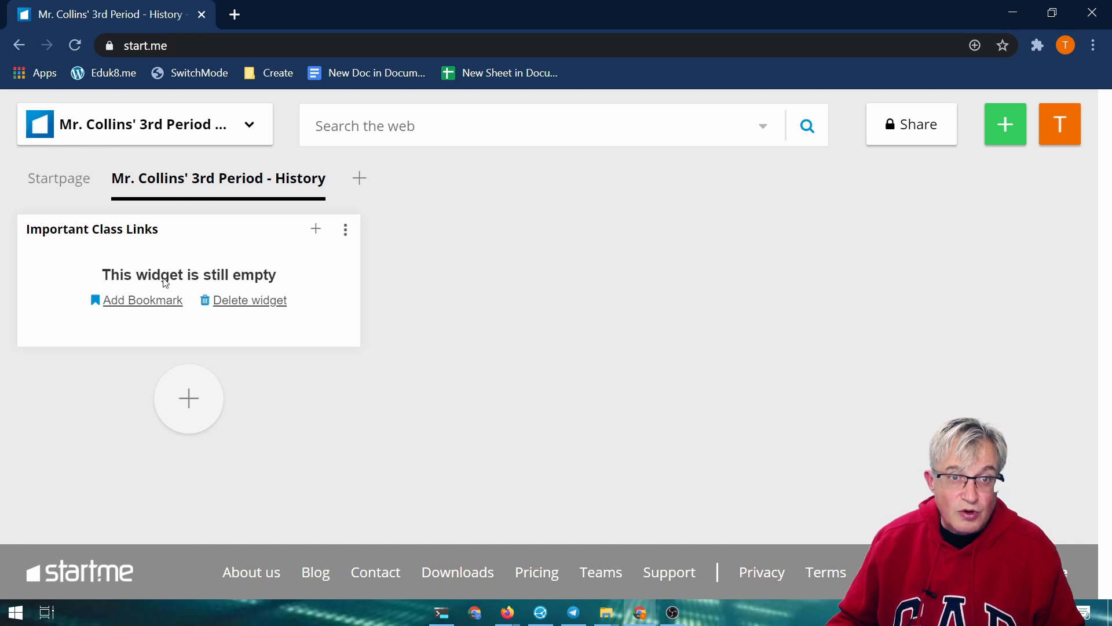
Step: Open a new browser tab
click(236, 15)
text(cl)
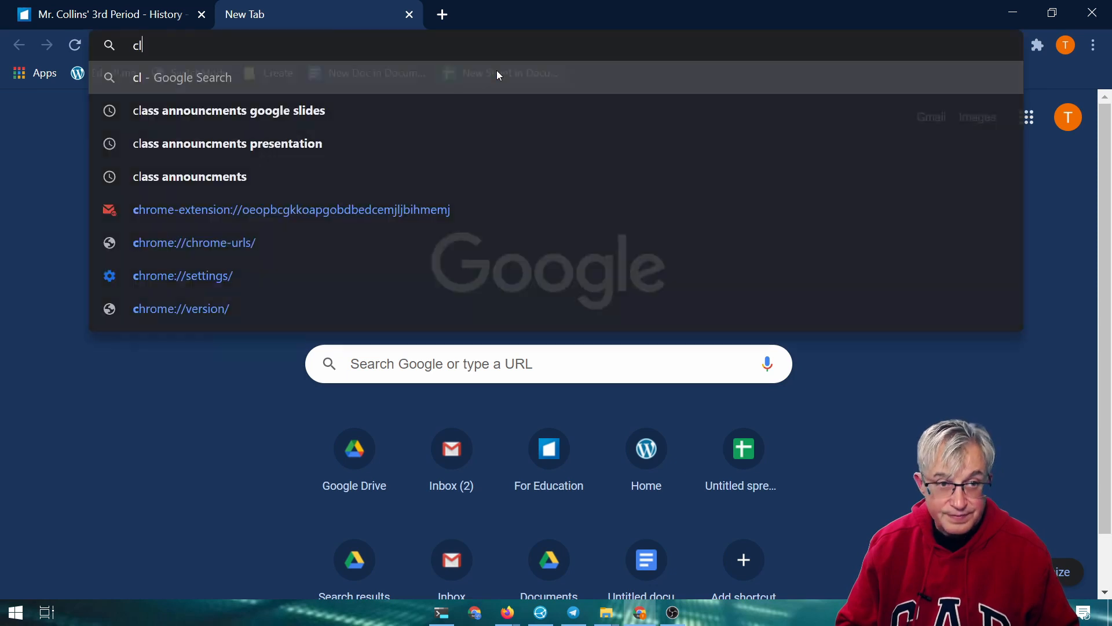
text(assroom.com)
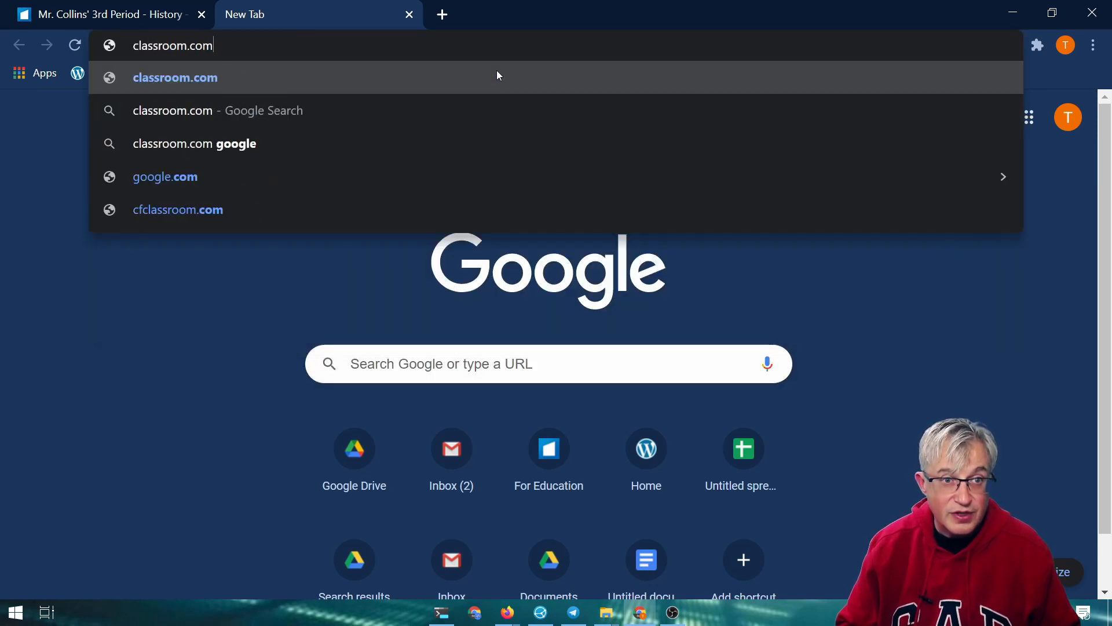
key(Return)
key(ctrl+l)
text(googl)
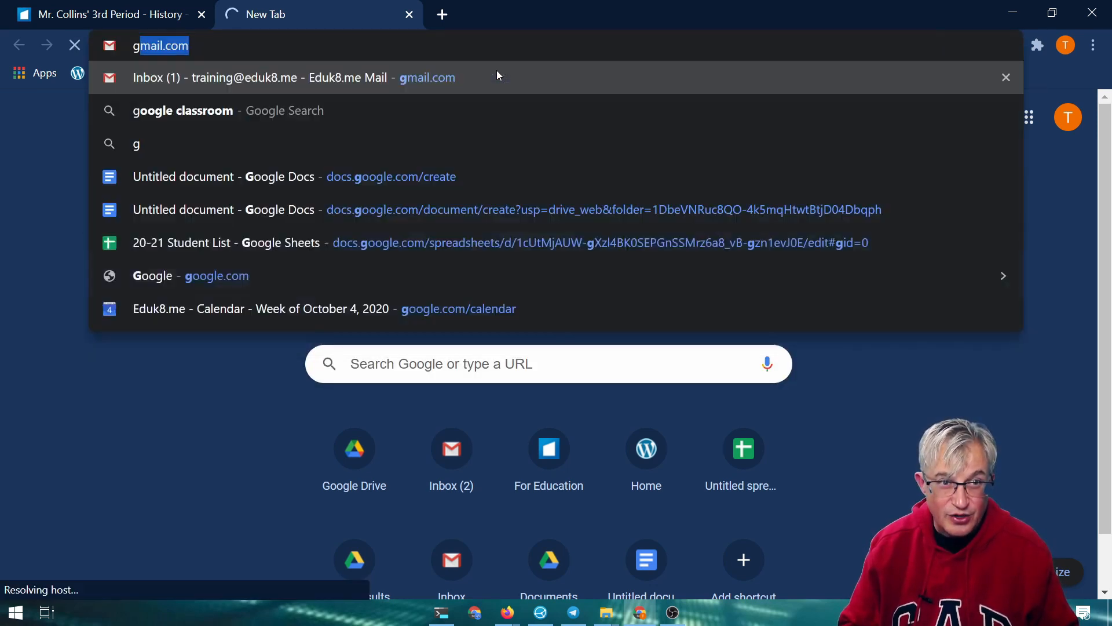
key(Delete)
key(BackSpace)
key(BackSpace)
key(BackSpace)
key(BackSpace)
key(BackSpace)
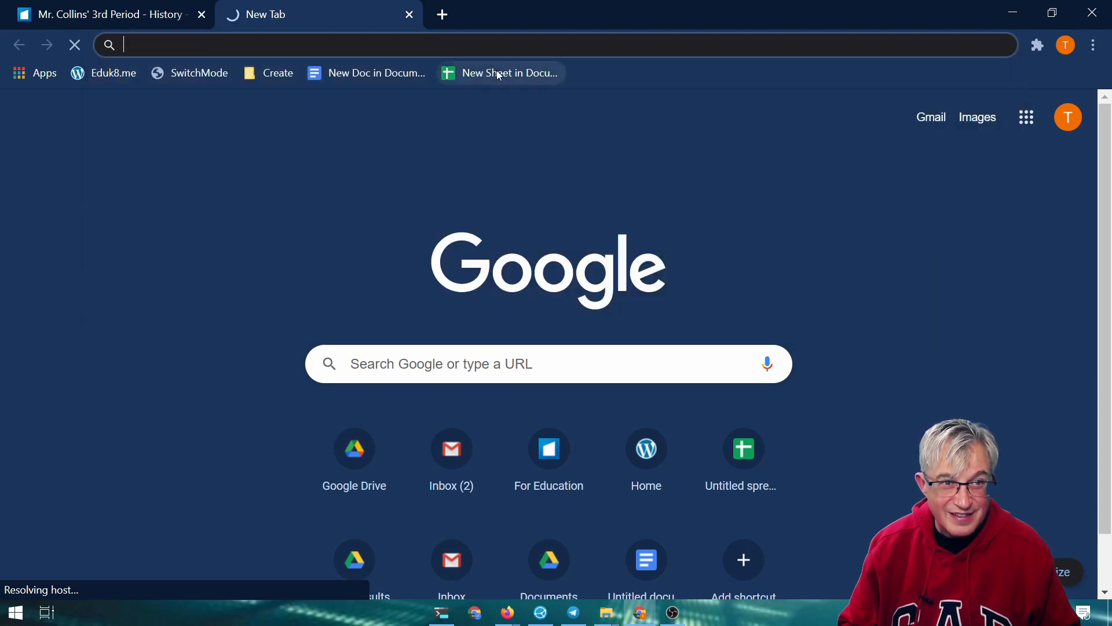
Step: Go to classroom.google.com and open the "Starship maintenance and upkeep" class, dismissing its introductory tip
text(classroom.google.c)
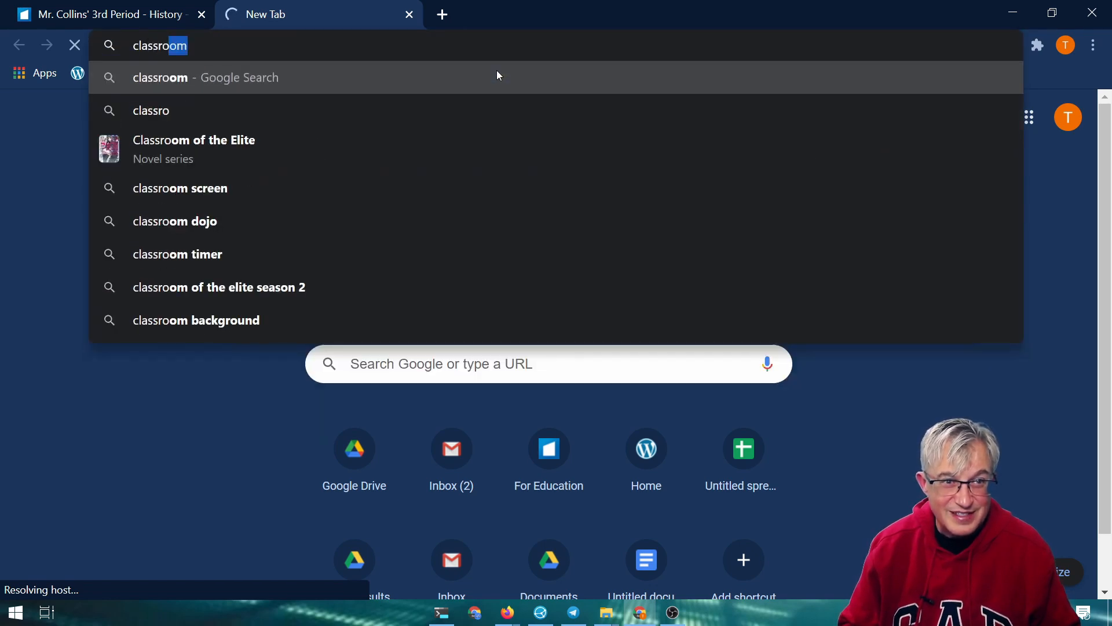
key(Return)
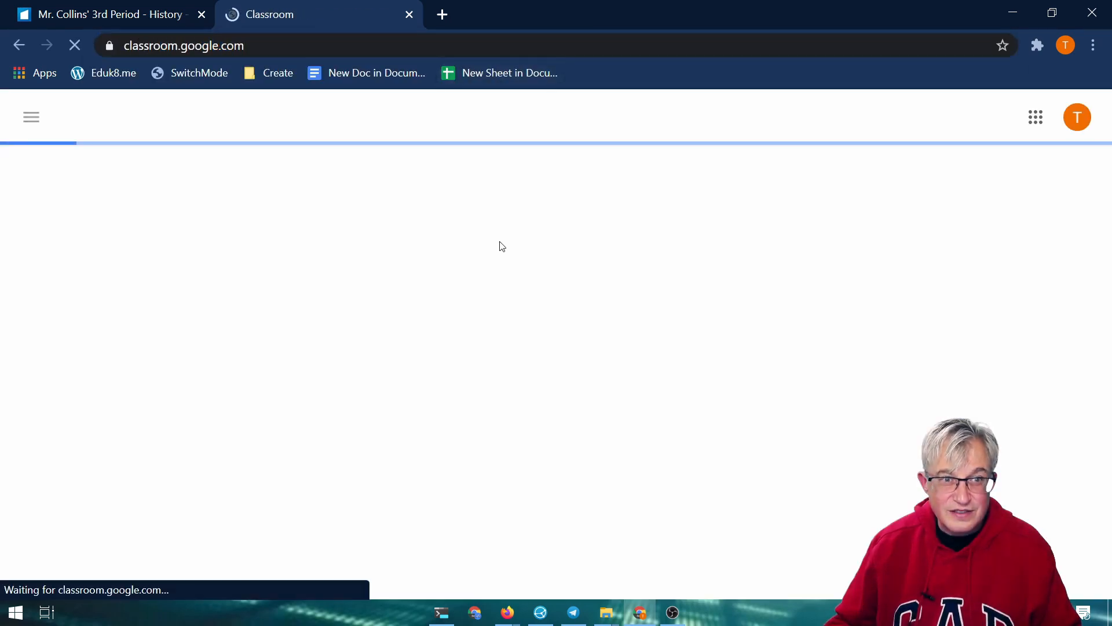
click(442, 246)
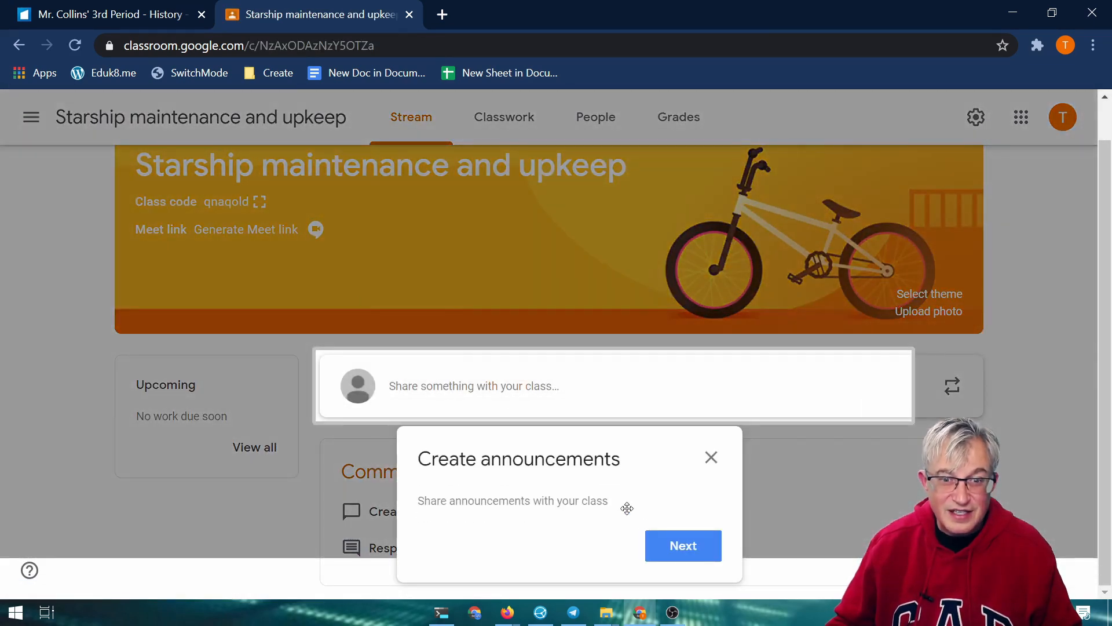
click(711, 458)
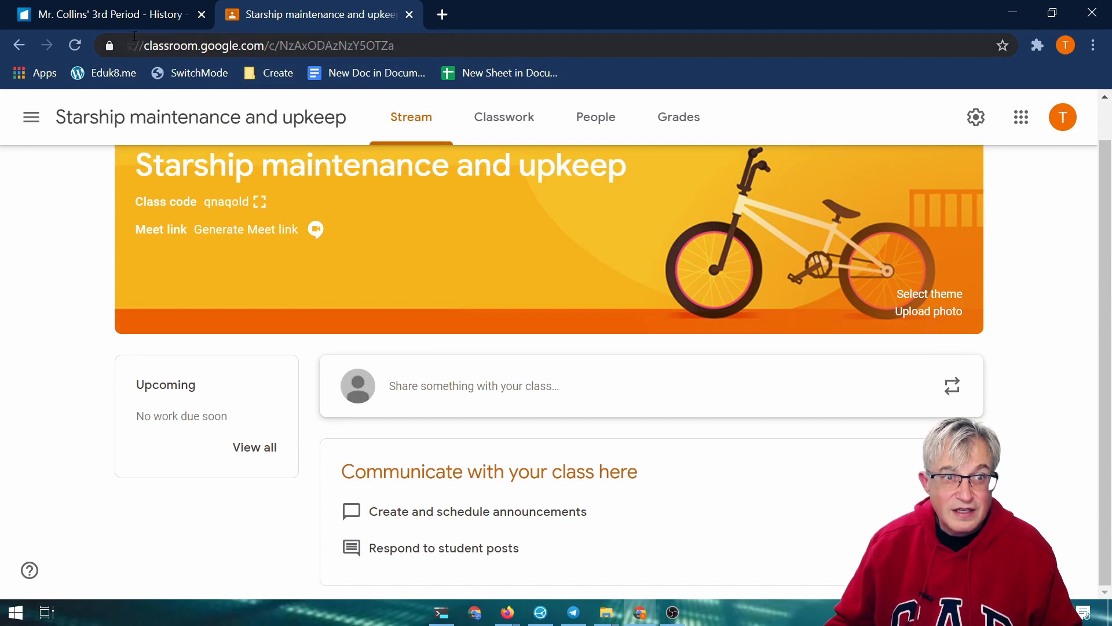
Step: Copy the full web address of the "Starship maintenance and upkeep" class
click(439, 40)
key(ctrl+c)
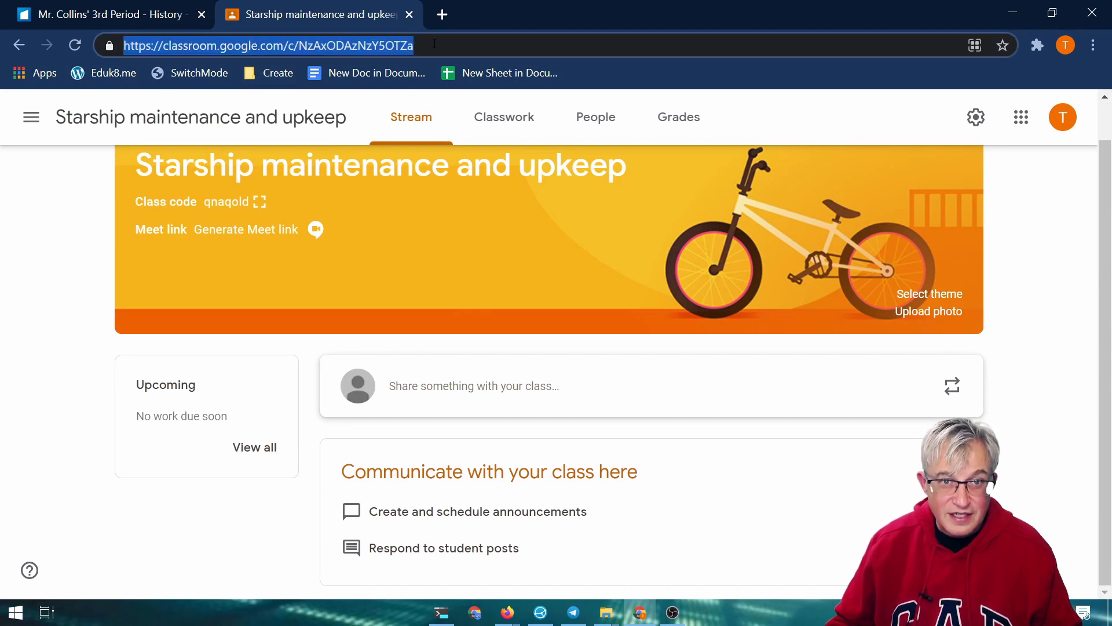
right_click(376, 50)
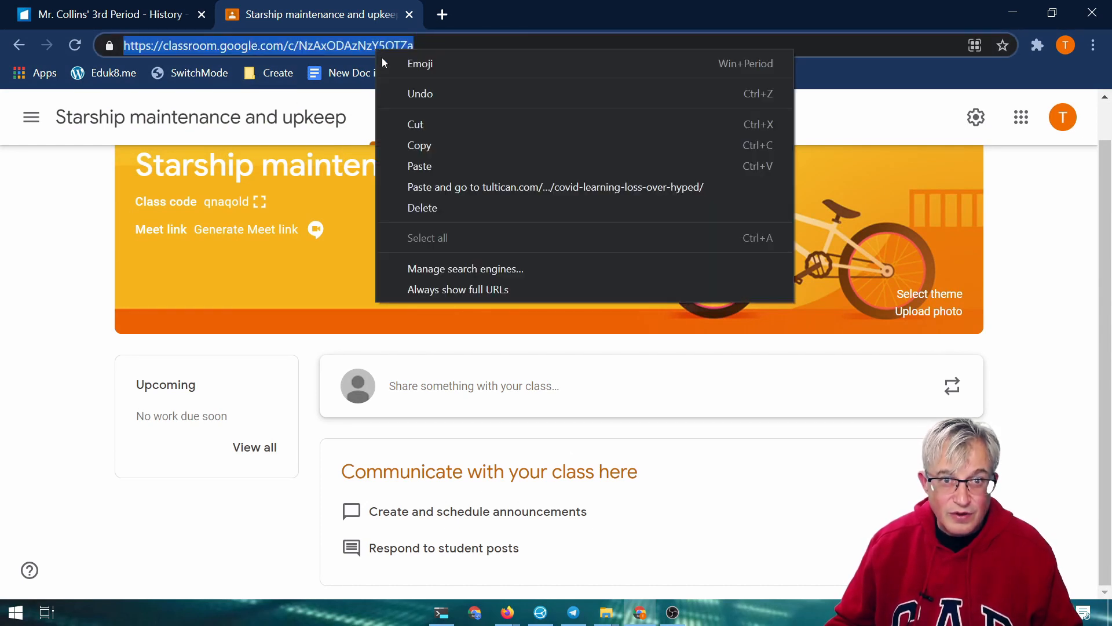
click(415, 147)
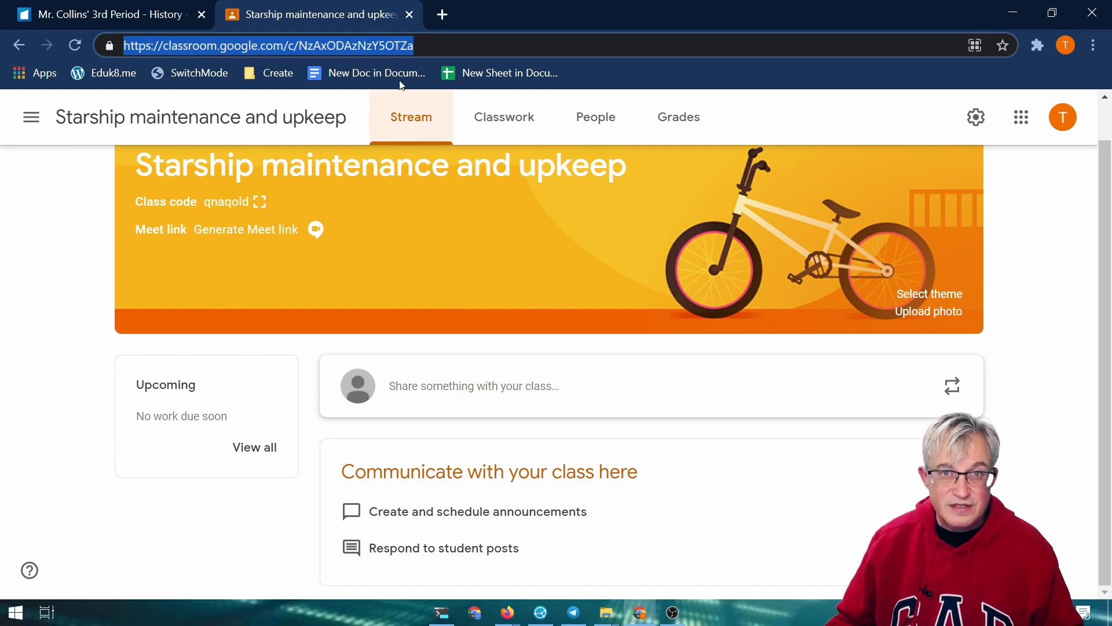
Step: Return to the start.me class page and start a bookmark in the "Important Class Links" widget with the copied Classroom address as its URL
click(129, 14)
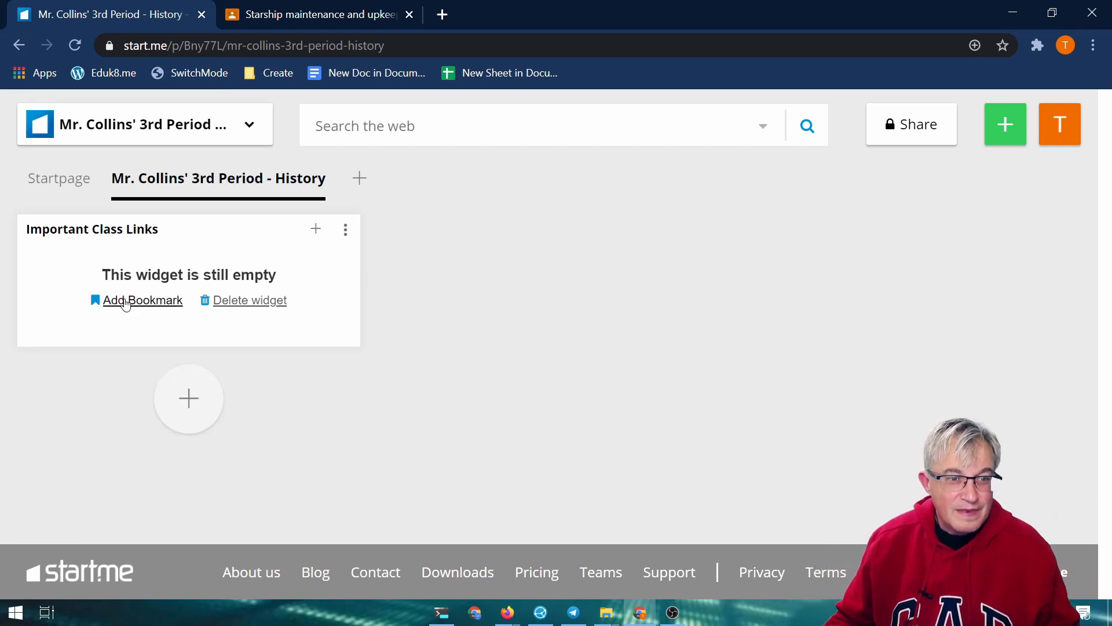
click(135, 308)
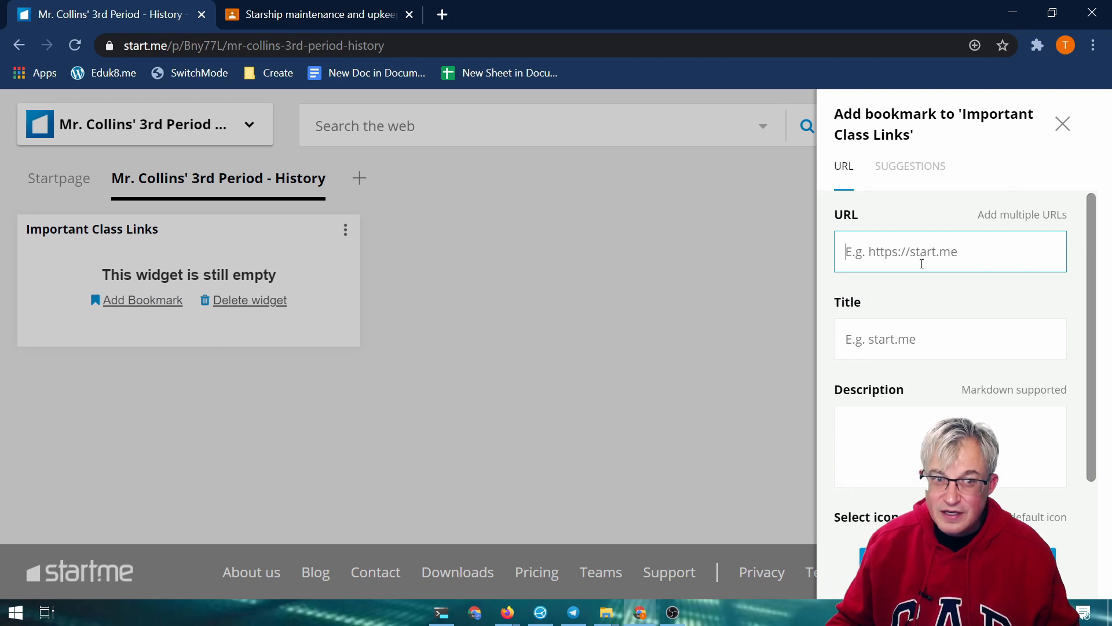
right_click(911, 255)
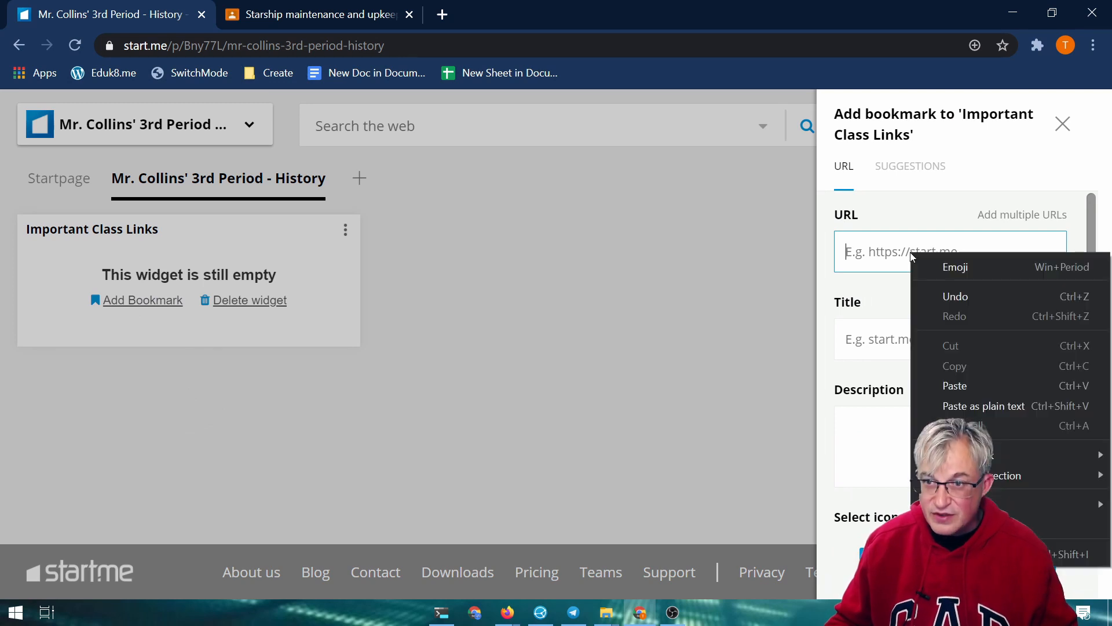
click(972, 385)
Step: Title the bookmark "Google Classroom", describe it as "This is the Google Classroom for 3rd period", and save it
click(1038, 341)
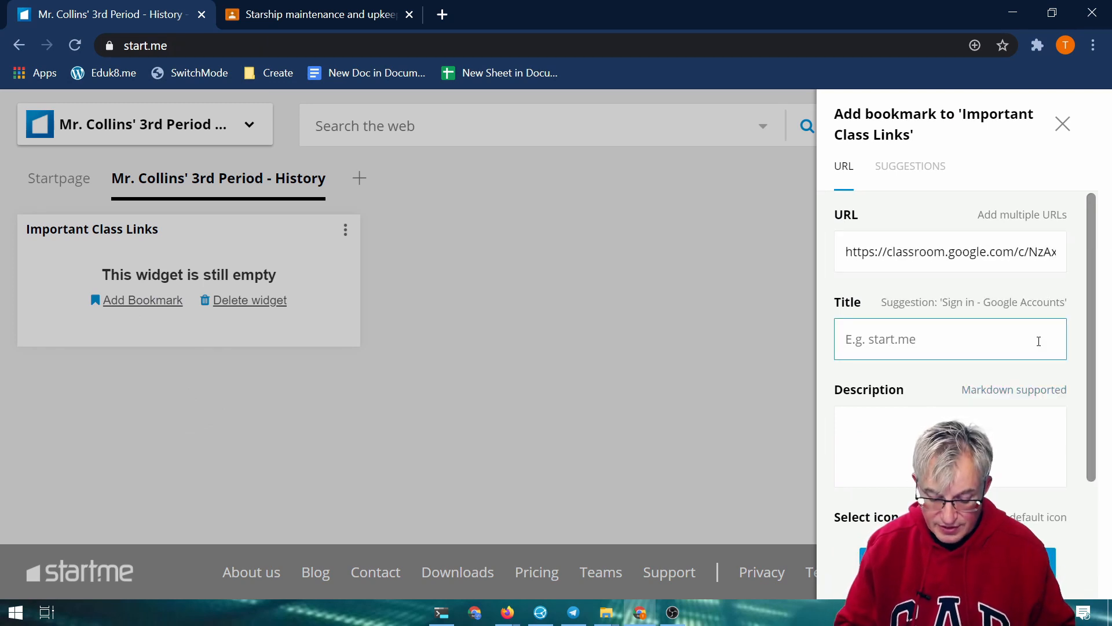
text(Google Clas)
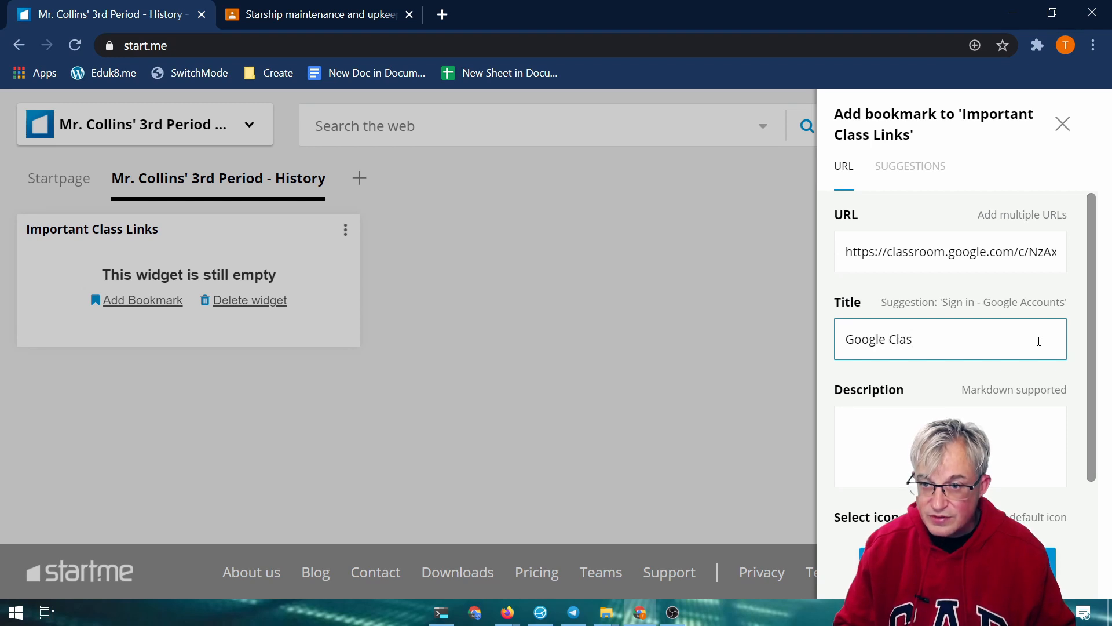
text(sroom)
key(Tab)
text(This i)
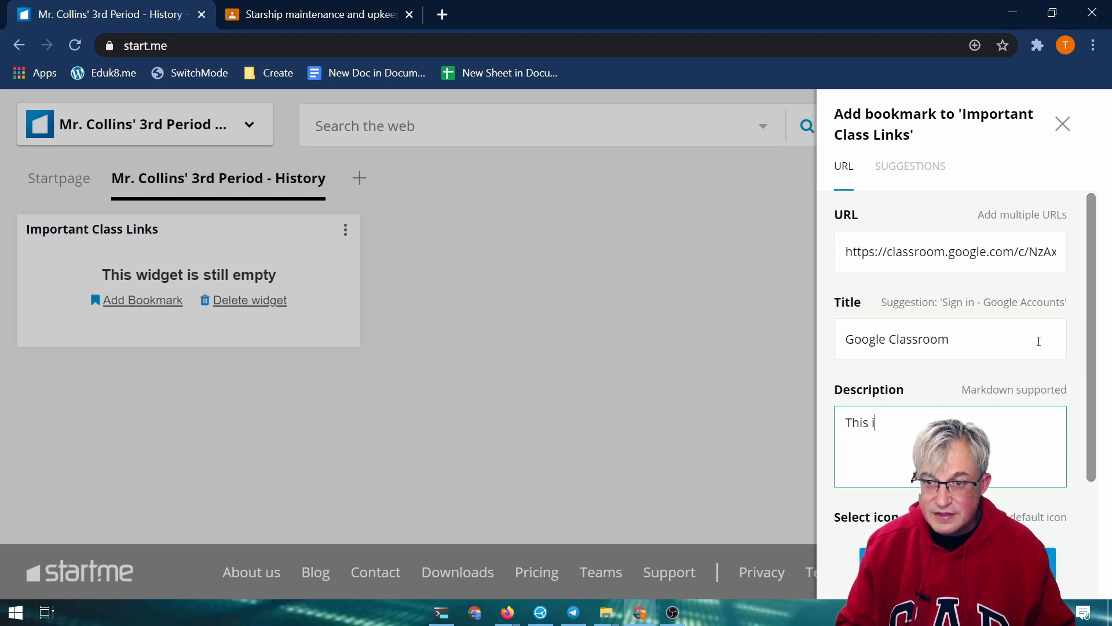
text(s the Google )
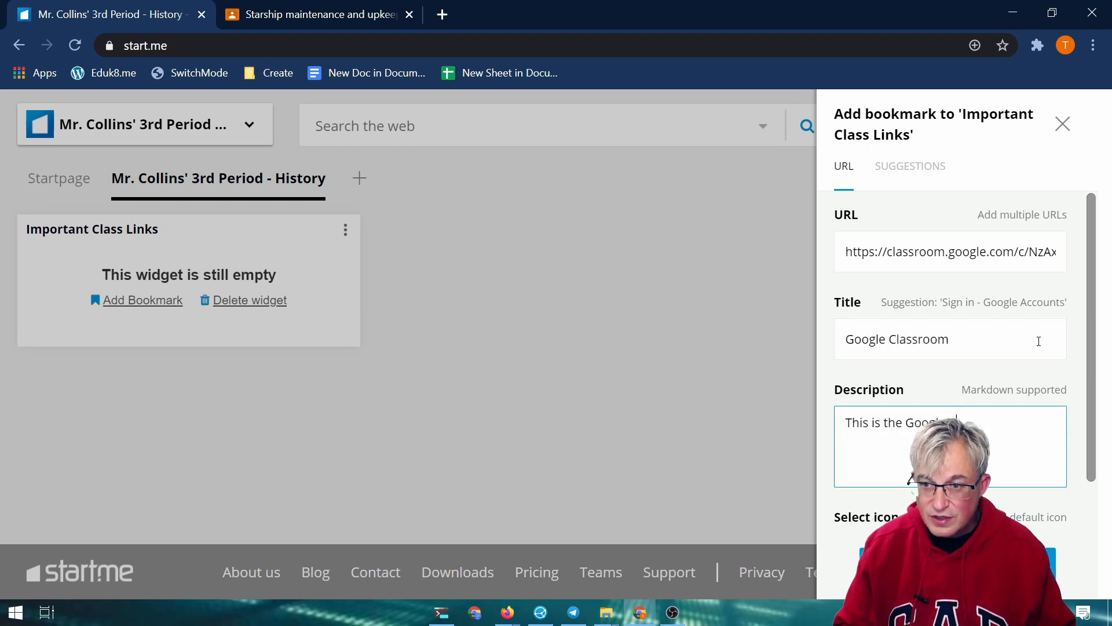
text(Classroom for)
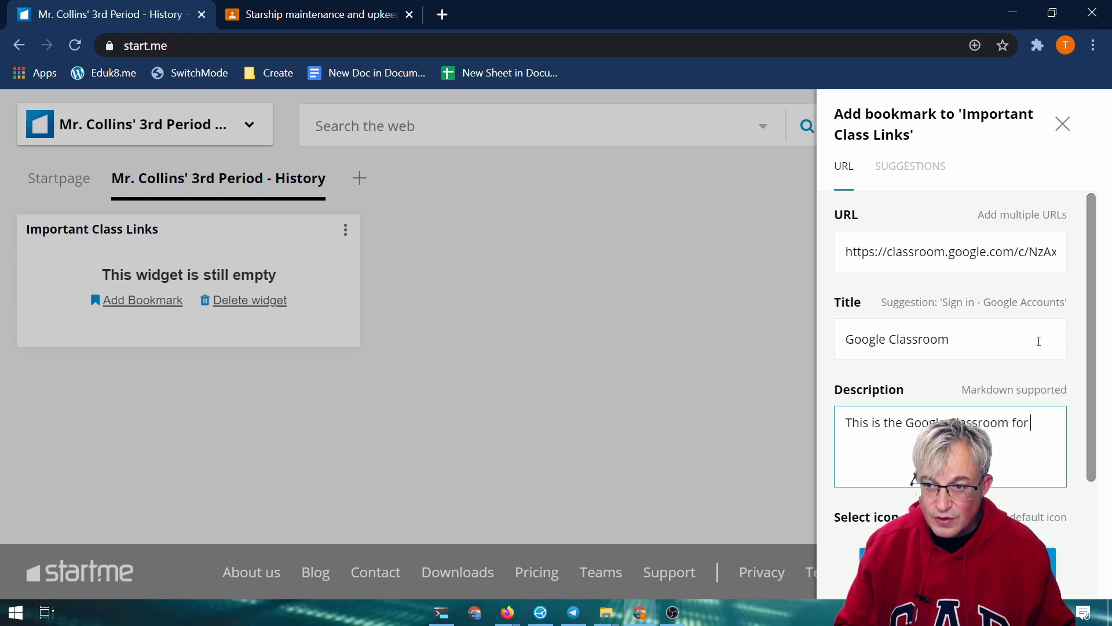
text( 3rd period)
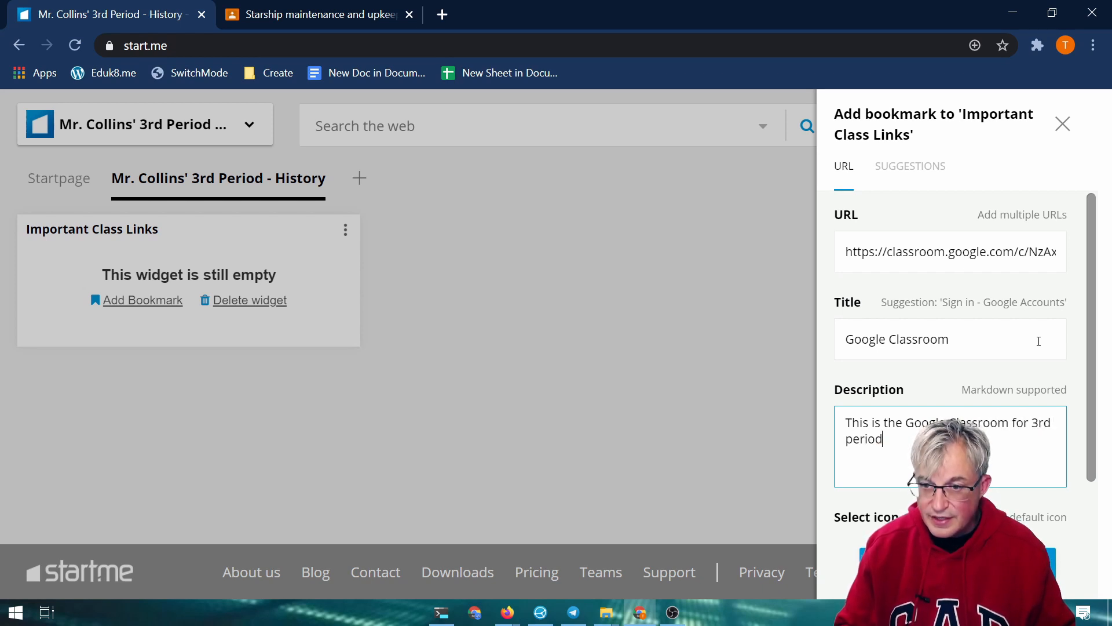
click(957, 565)
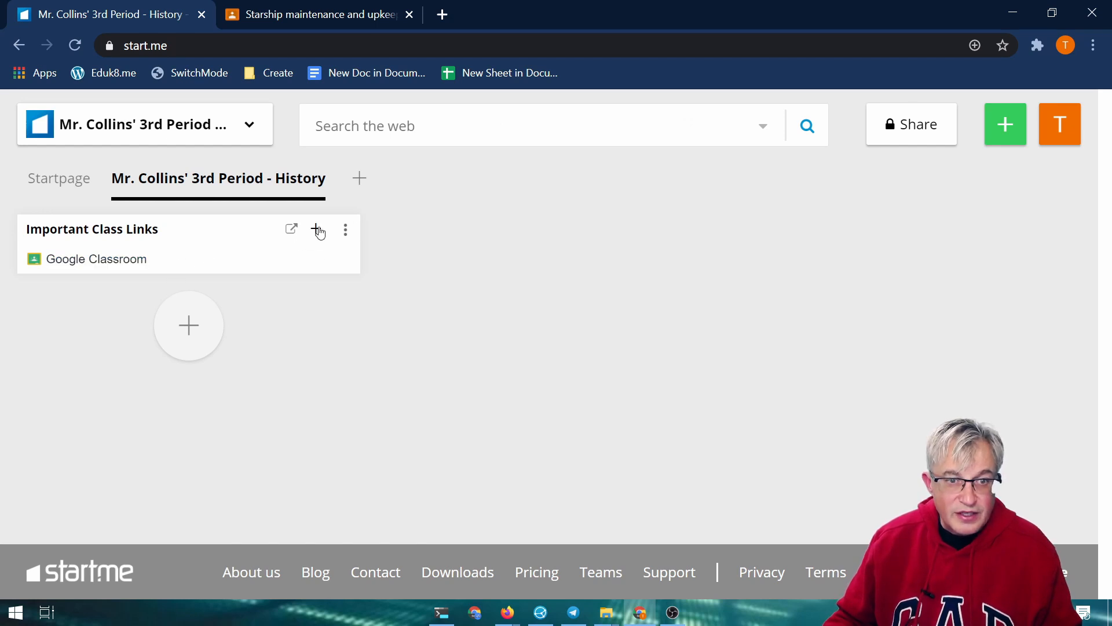
click(316, 230)
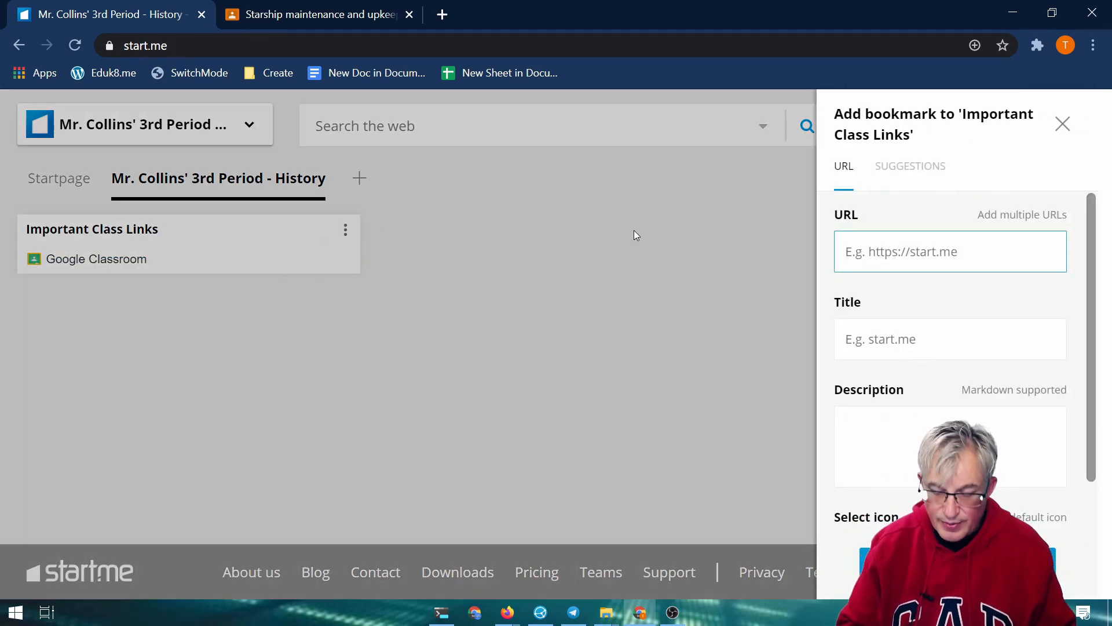
text(https:)
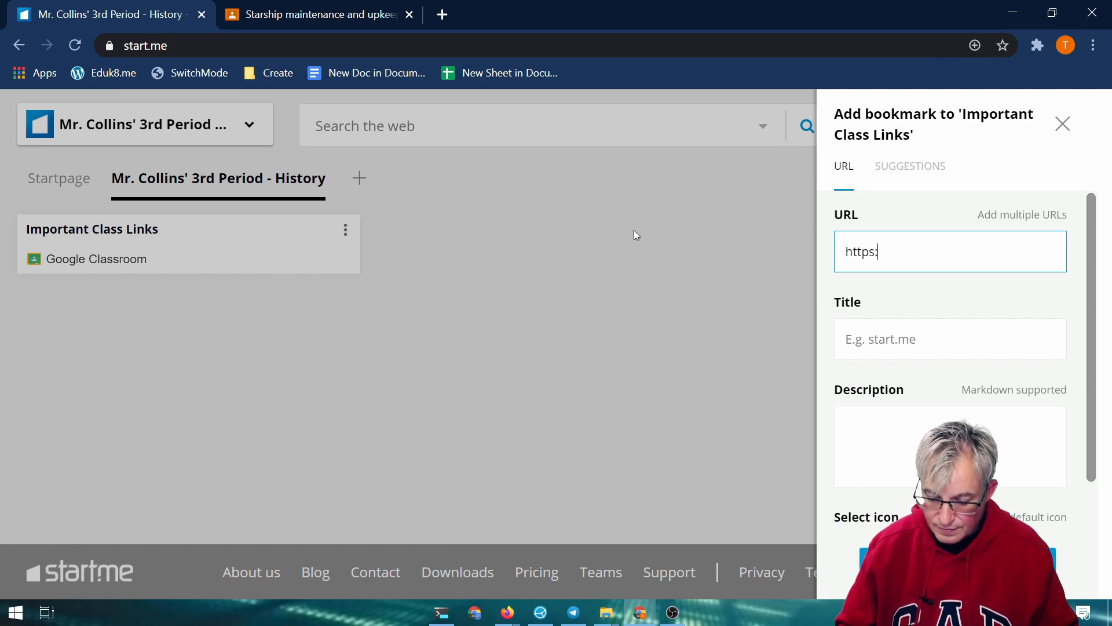
text(//mail.google.com)
key(Tab)
text(Gmail)
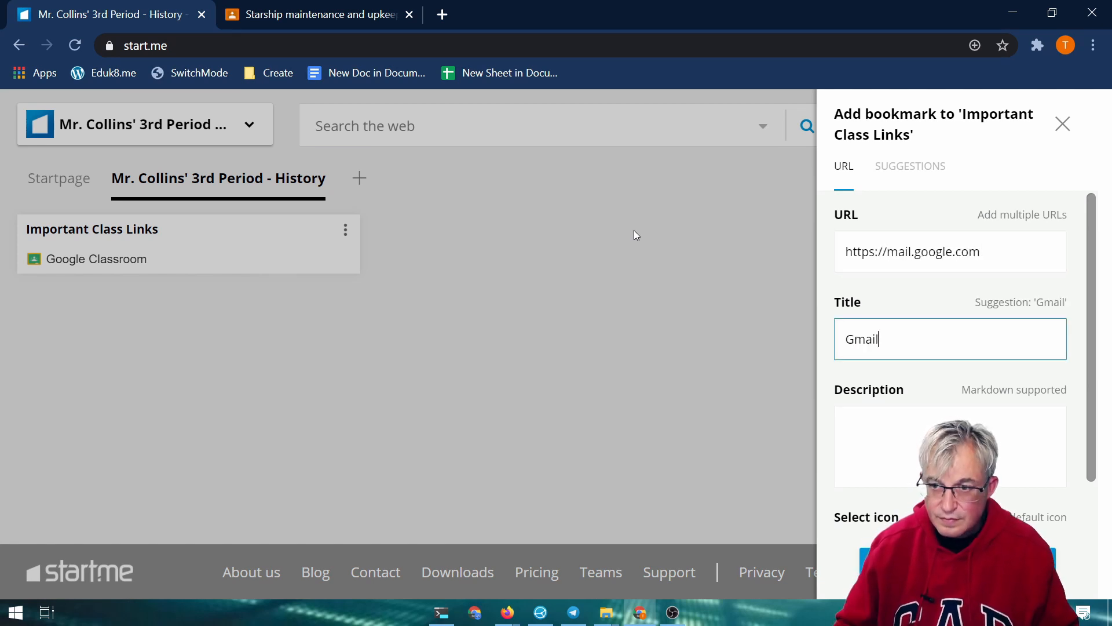
key(Return)
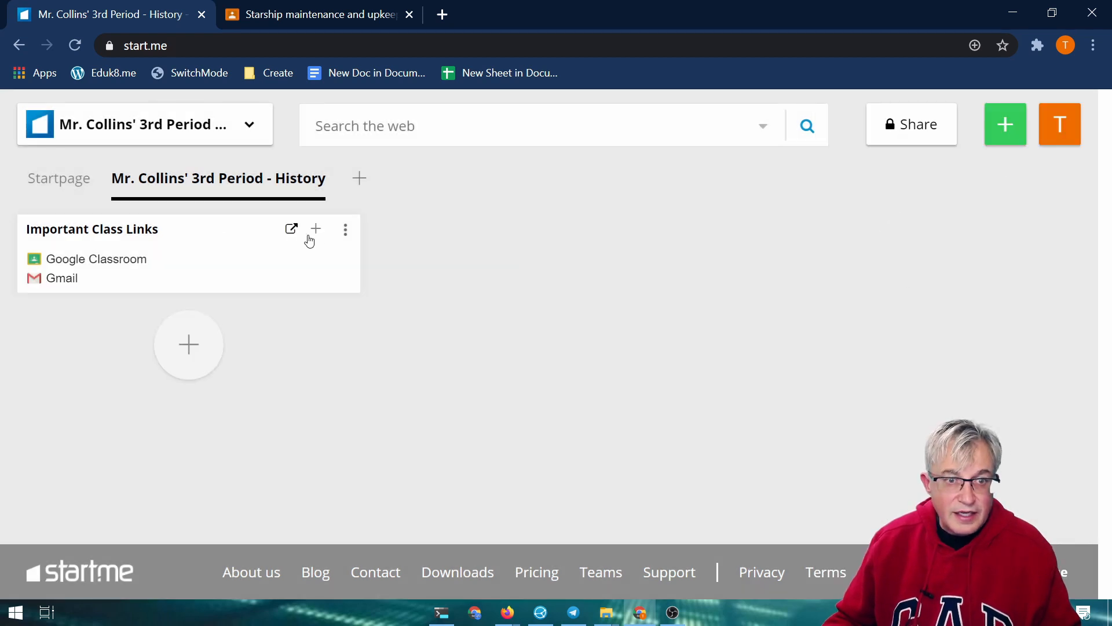
Step: Go to drive.google.com in a new browser tab and create a blank Google Slides presentation
click(440, 15)
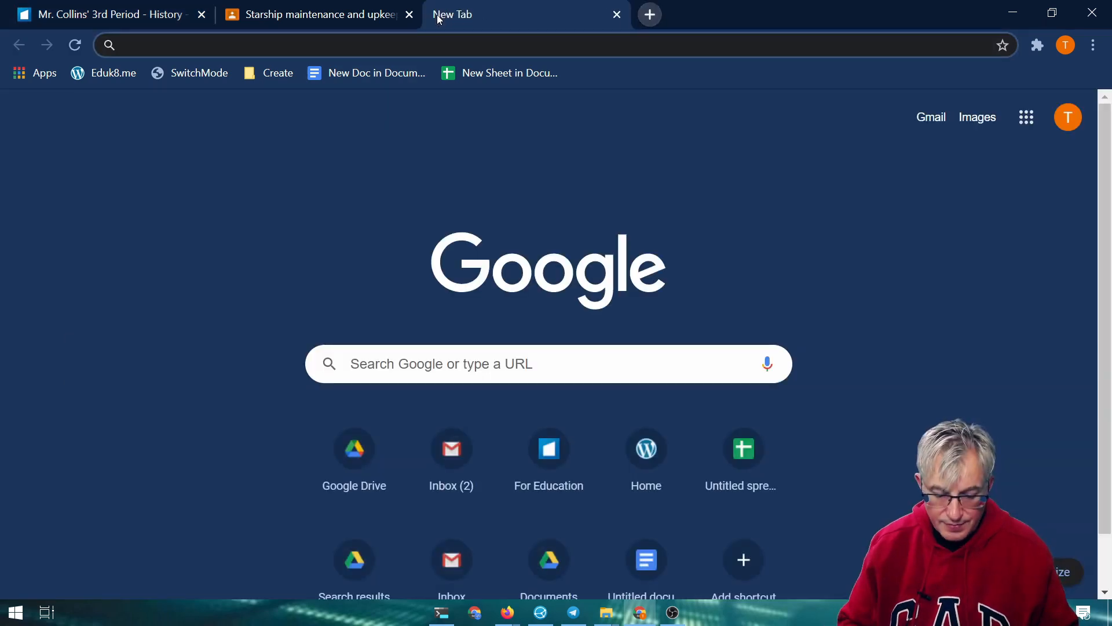
text(drive.google.com)
key(Return)
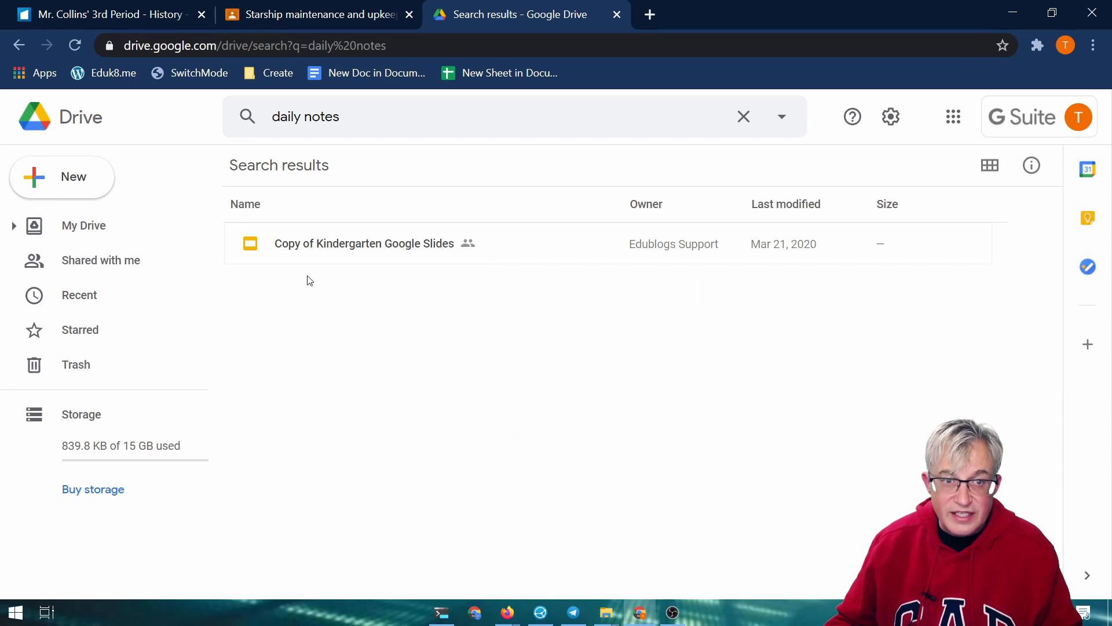
click(14, 225)
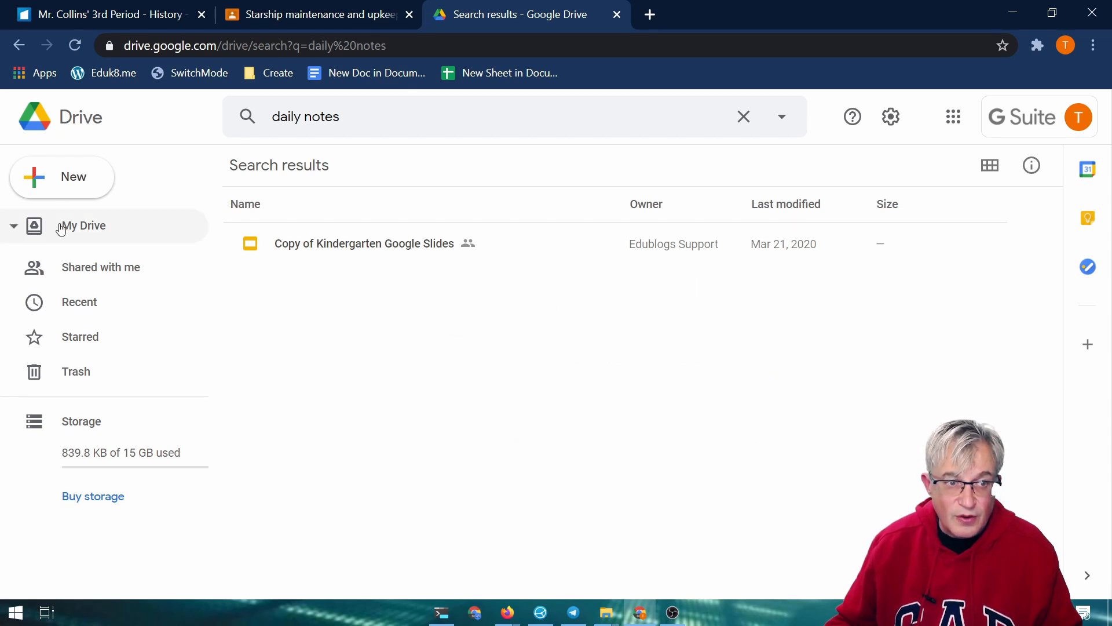
click(84, 179)
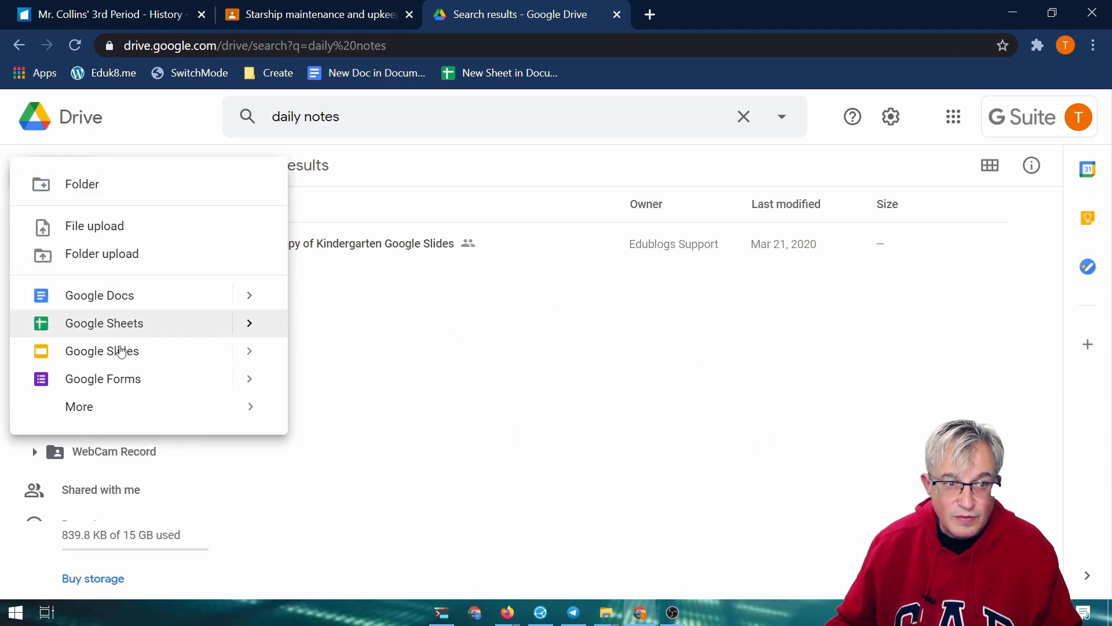
click(217, 354)
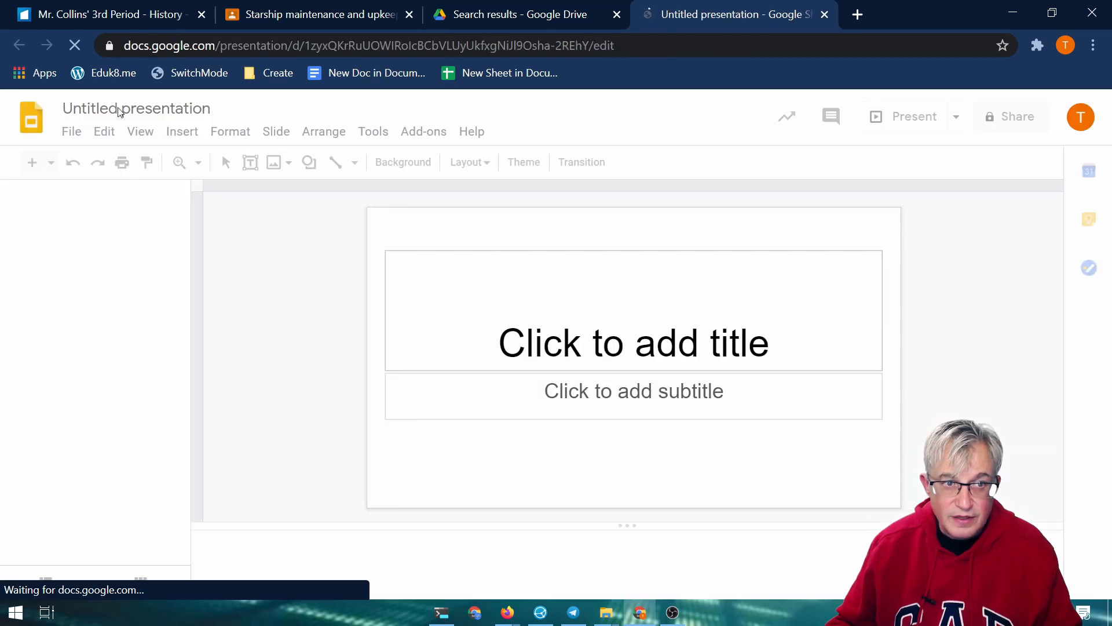
Step: Name the presentation "Daily Notes" and enter "History Daily Notes" as the title on the first slide
click(171, 110)
text(Daily Notes)
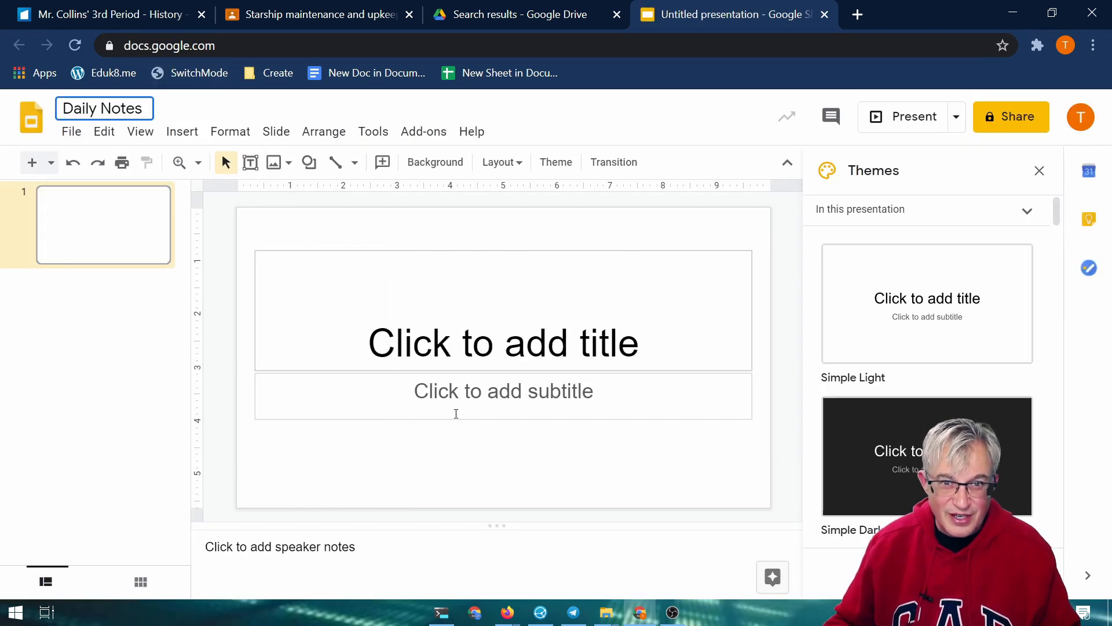
click(559, 349)
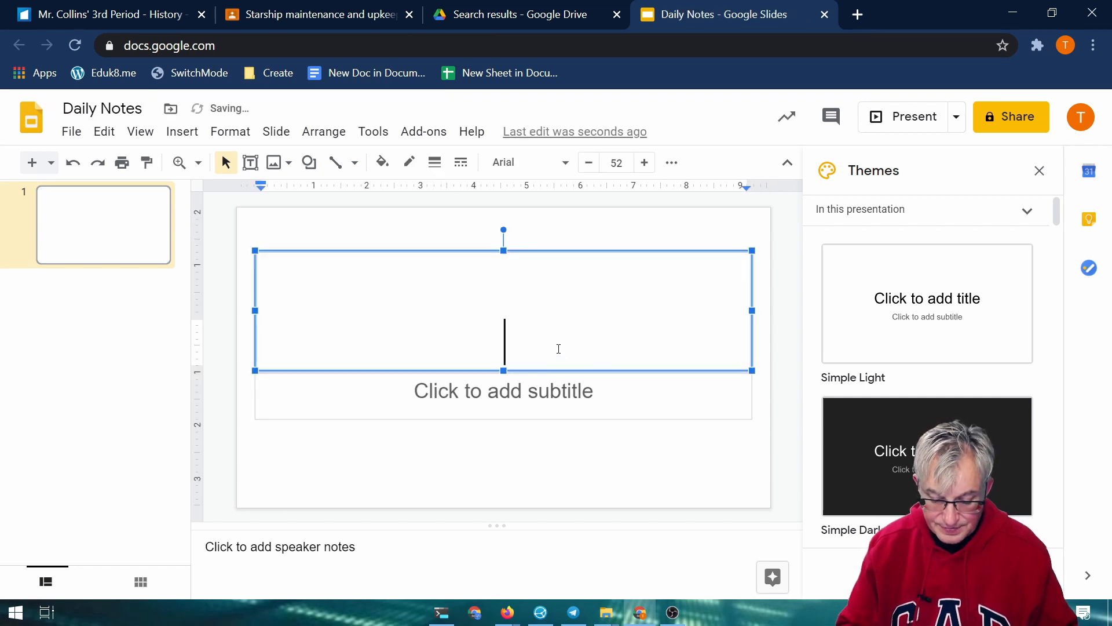
text(History Dail)
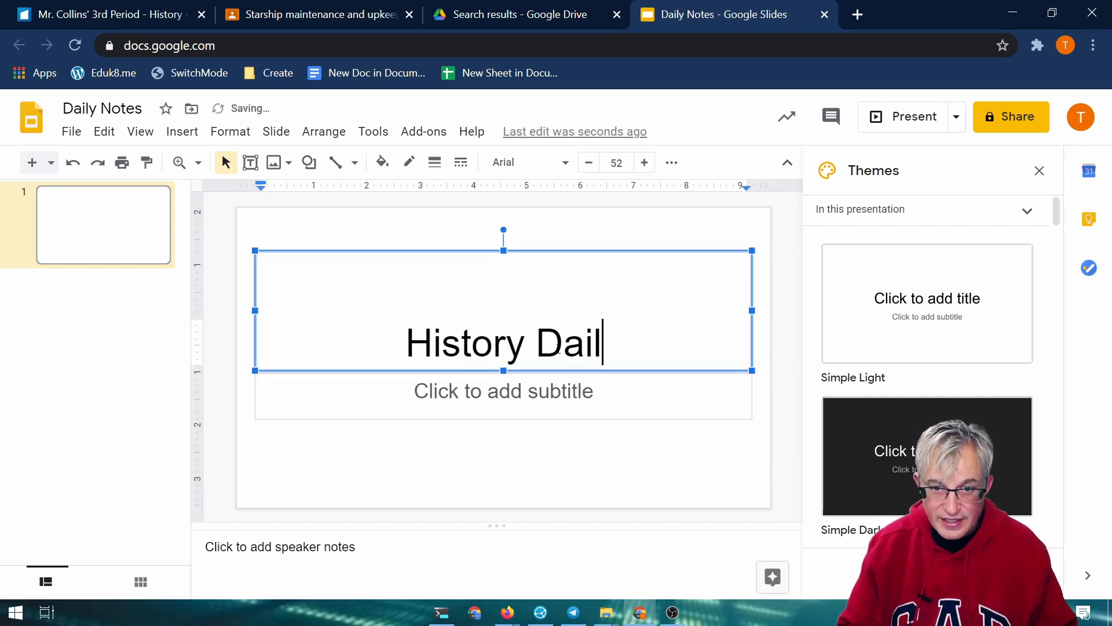
text(y Notes)
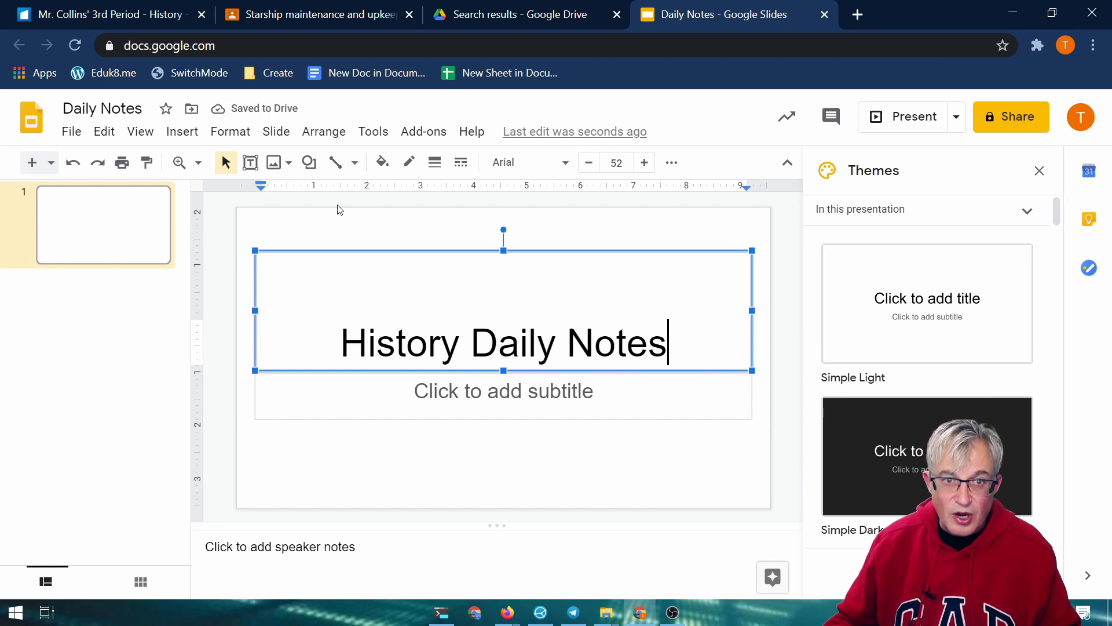
click(340, 209)
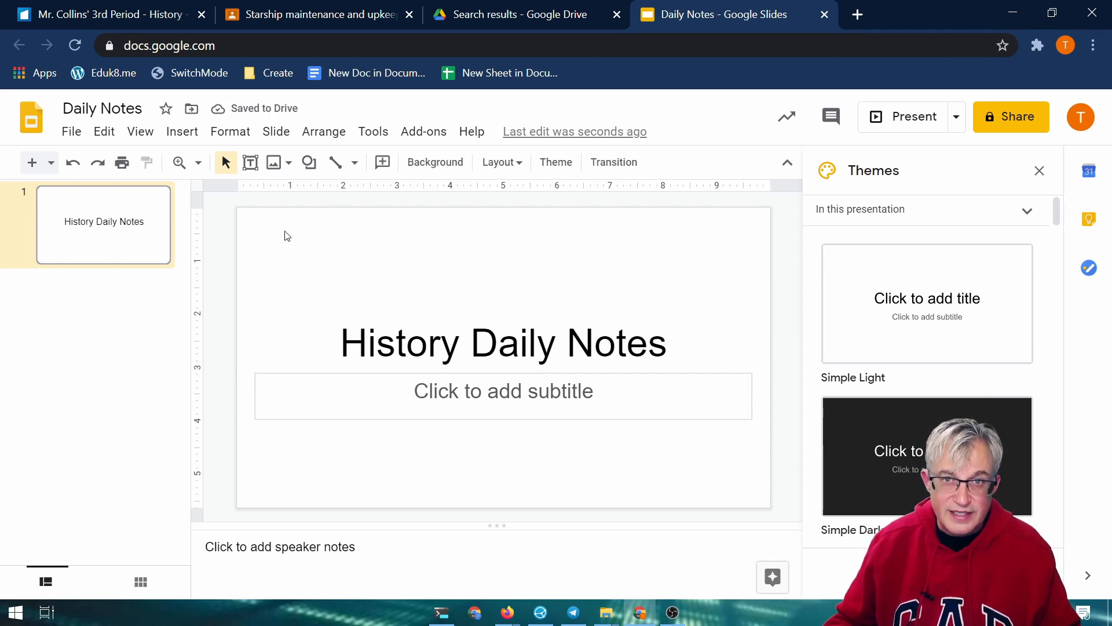
Step: Change the presentation's link sharing from restricted to the Eduk8.me group
click(1010, 124)
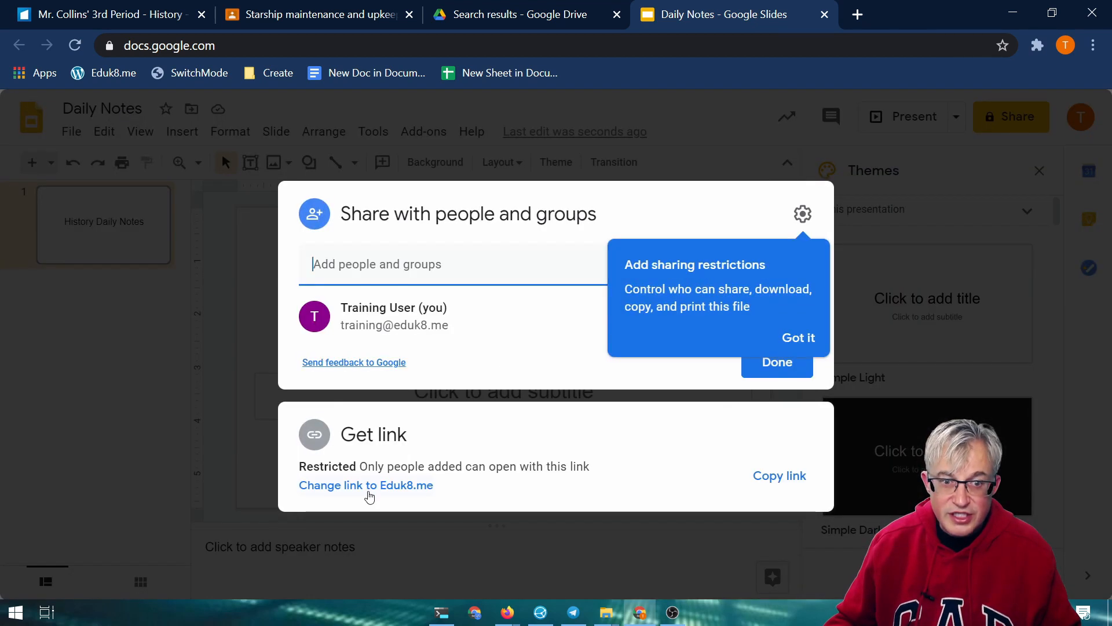
click(369, 487)
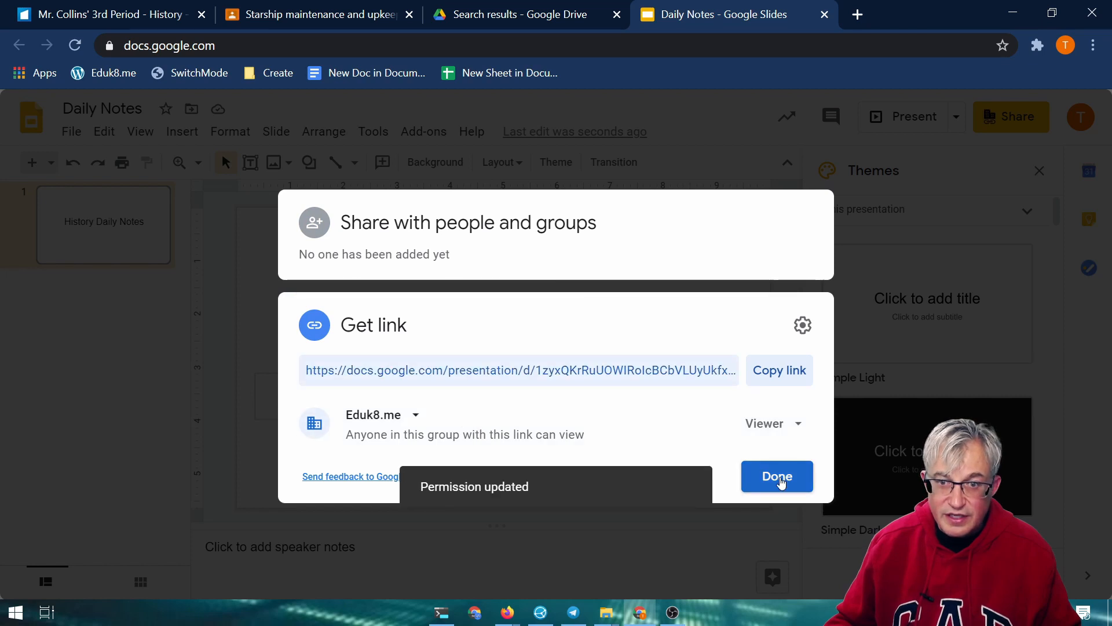
click(777, 477)
Step: Copy the full web address of the "Daily Notes" presentation
click(305, 44)
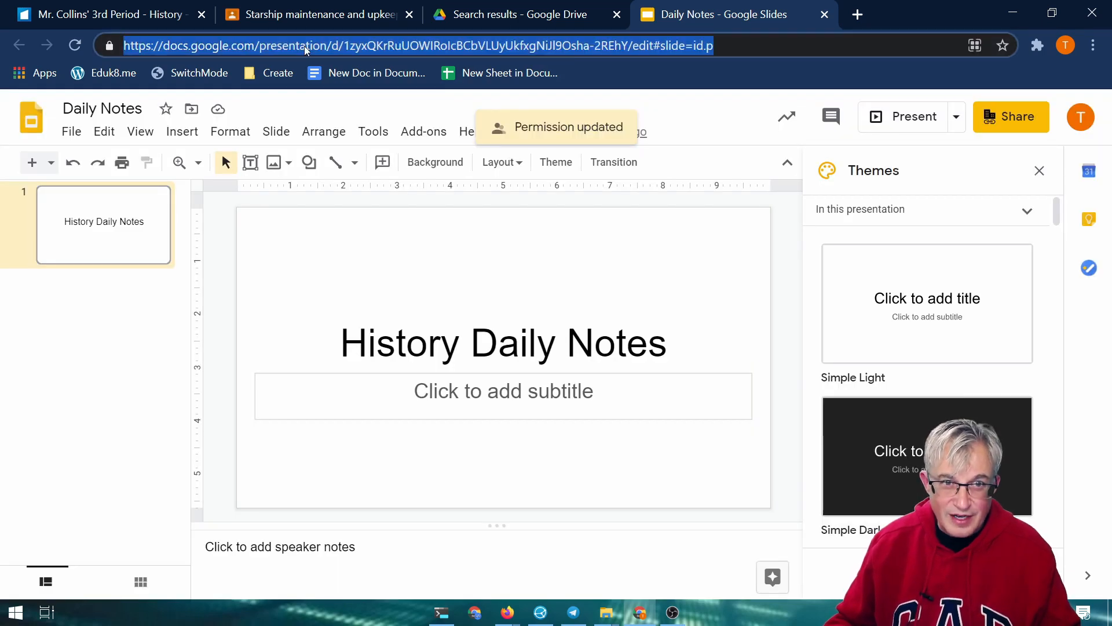
click(634, 47)
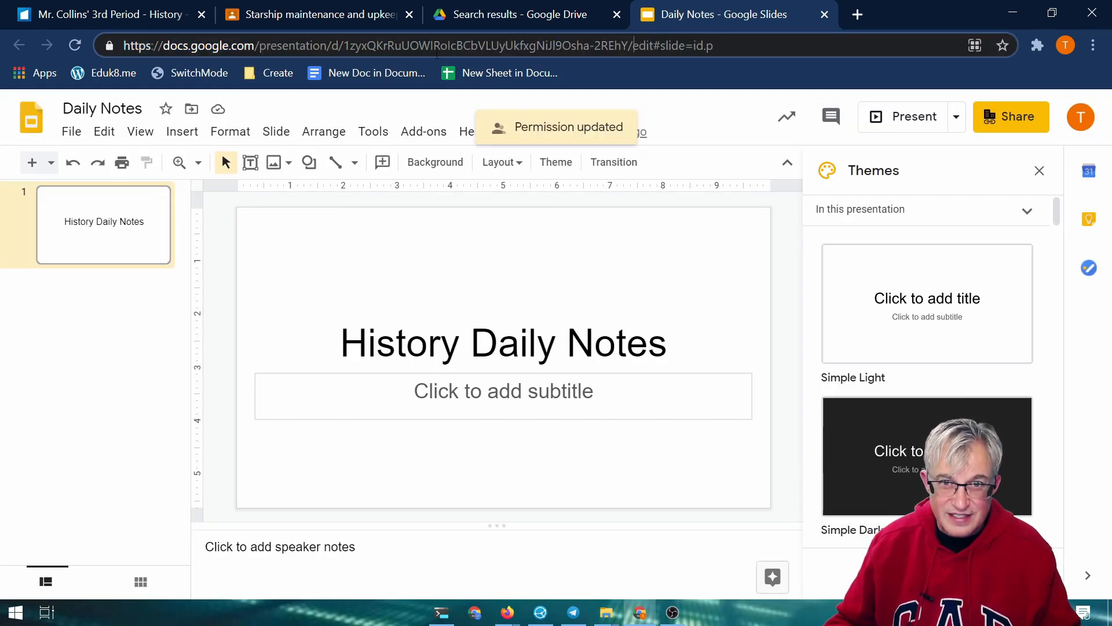
double_click(602, 47)
click(608, 45)
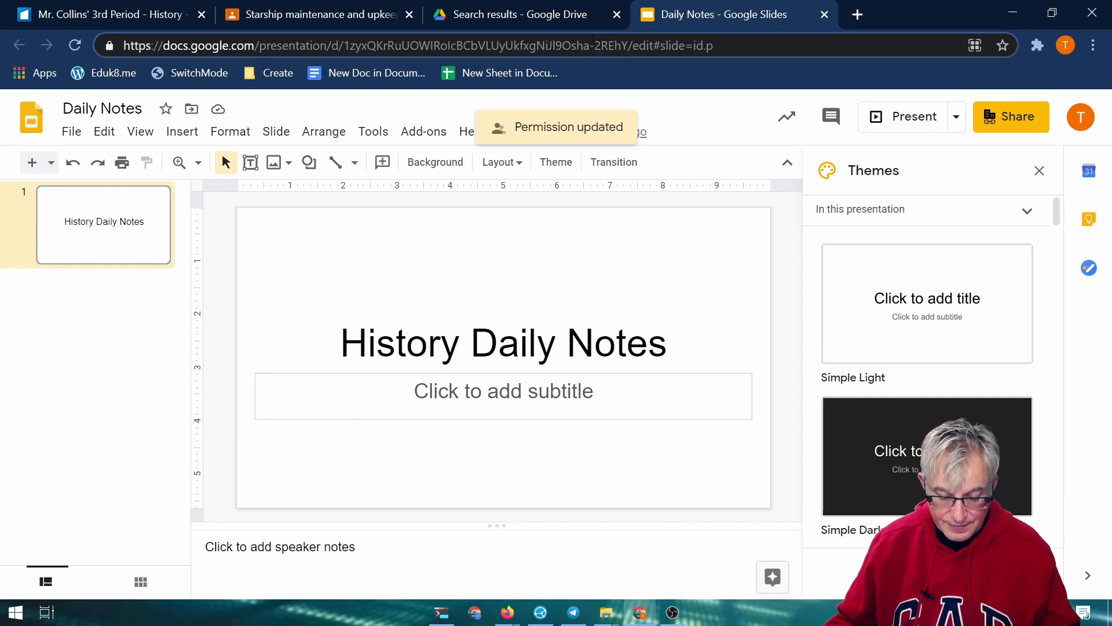
right_click(592, 46)
click(660, 226)
right_click(572, 48)
click(648, 143)
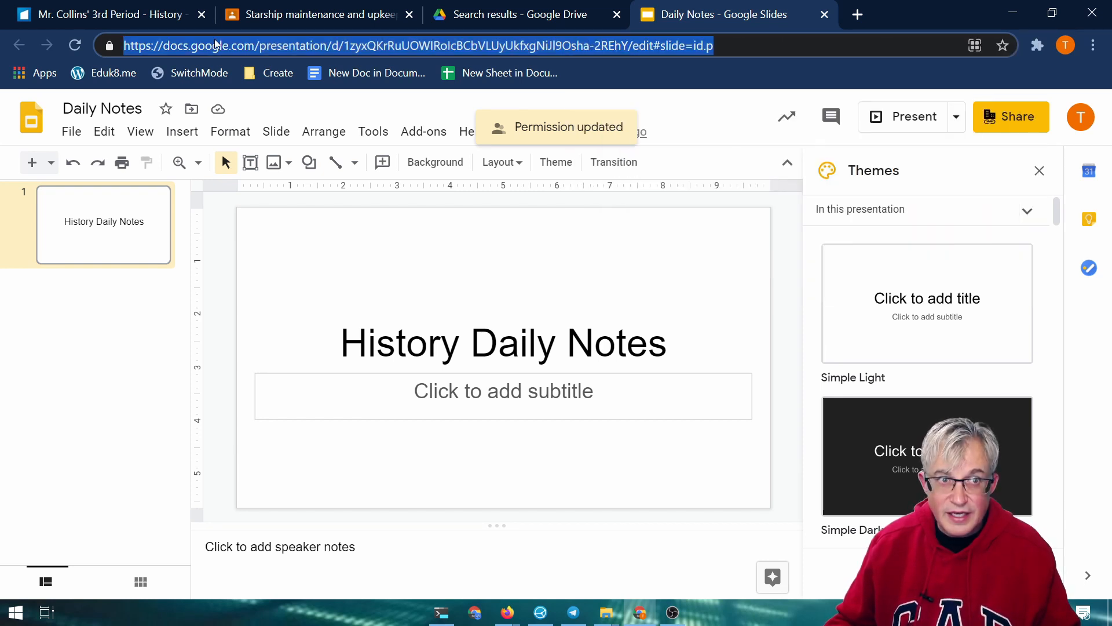
Step: Return to the start.me class page and add the copied presentation address to "Important Class Links" as a bookmark titled "Daily Notes"
click(173, 14)
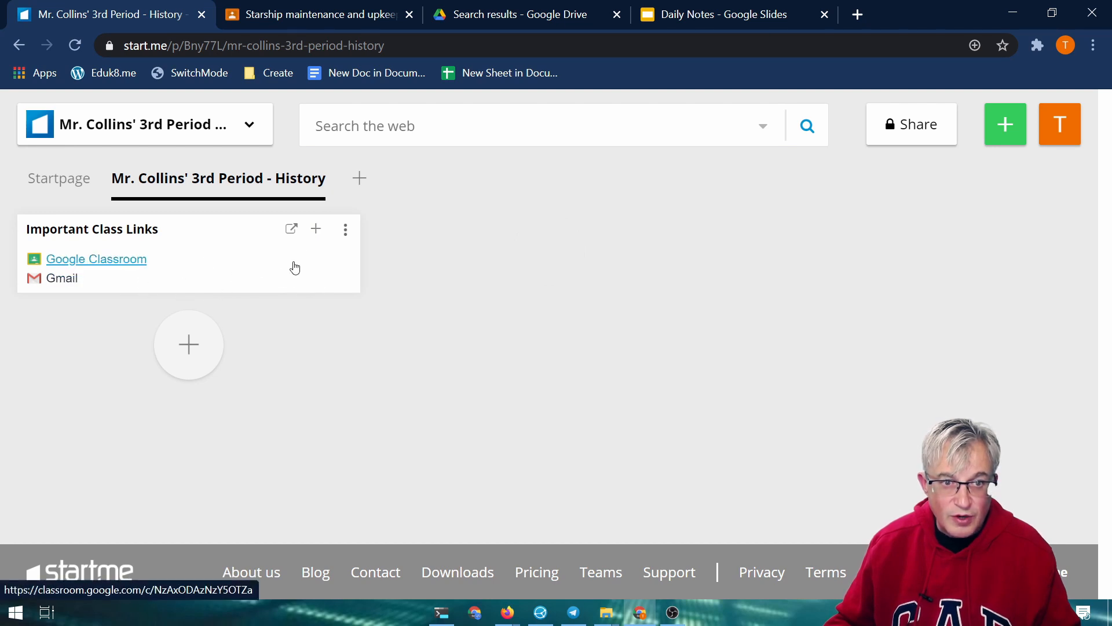
click(316, 230)
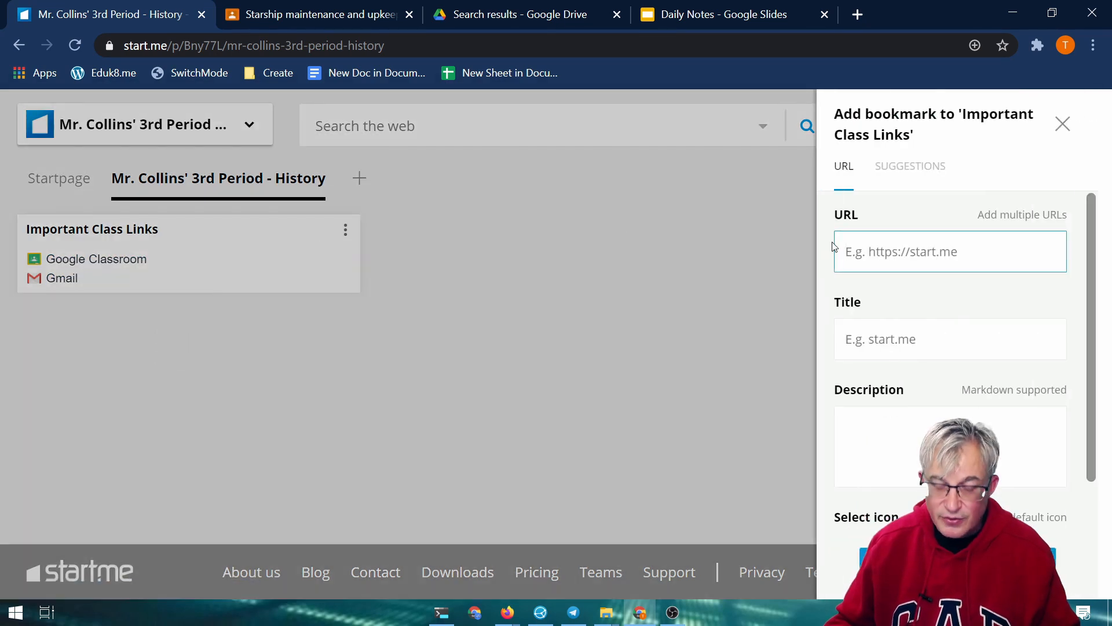
key(ctrl+v)
click(856, 343)
text(D)
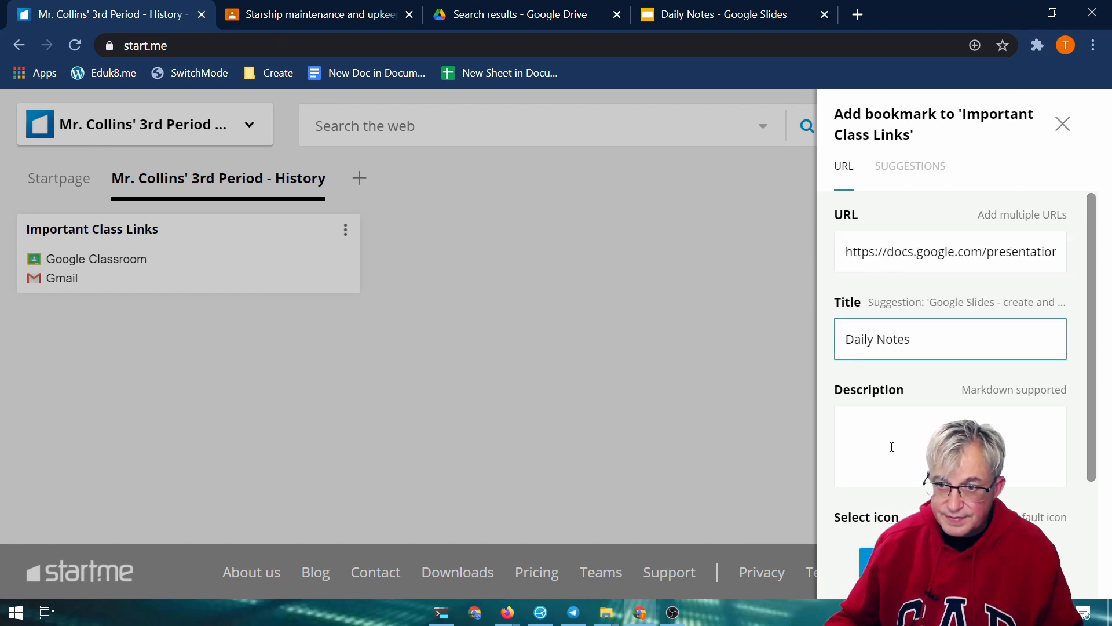
key(Return)
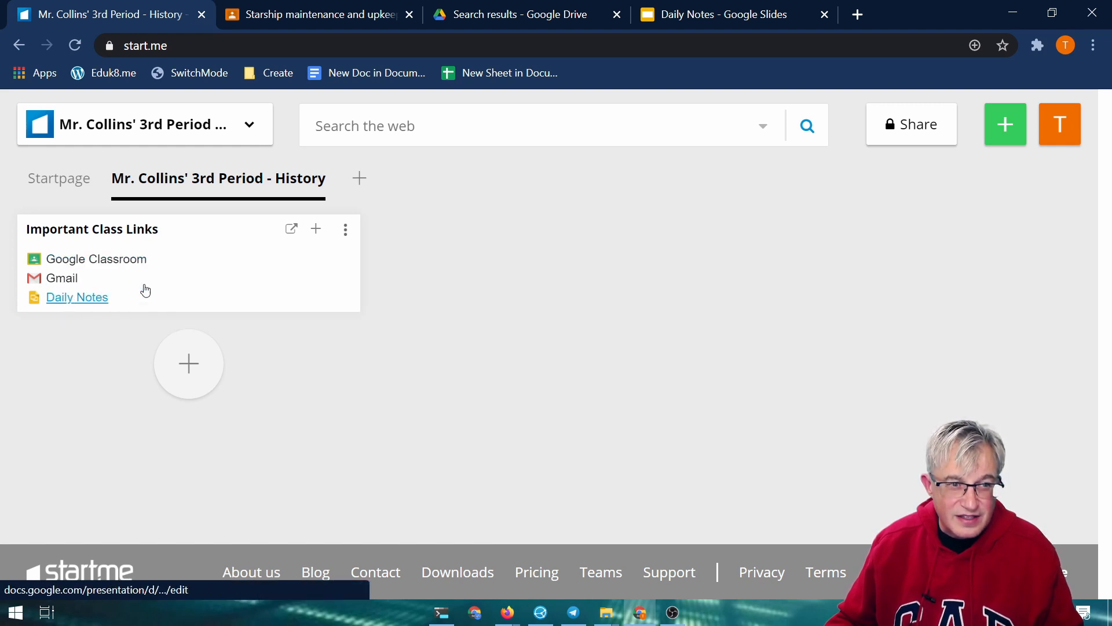
Step: Display the "Important Class Links" bookmarks as icons, trying the sizes up to XL and settling on small
click(347, 231)
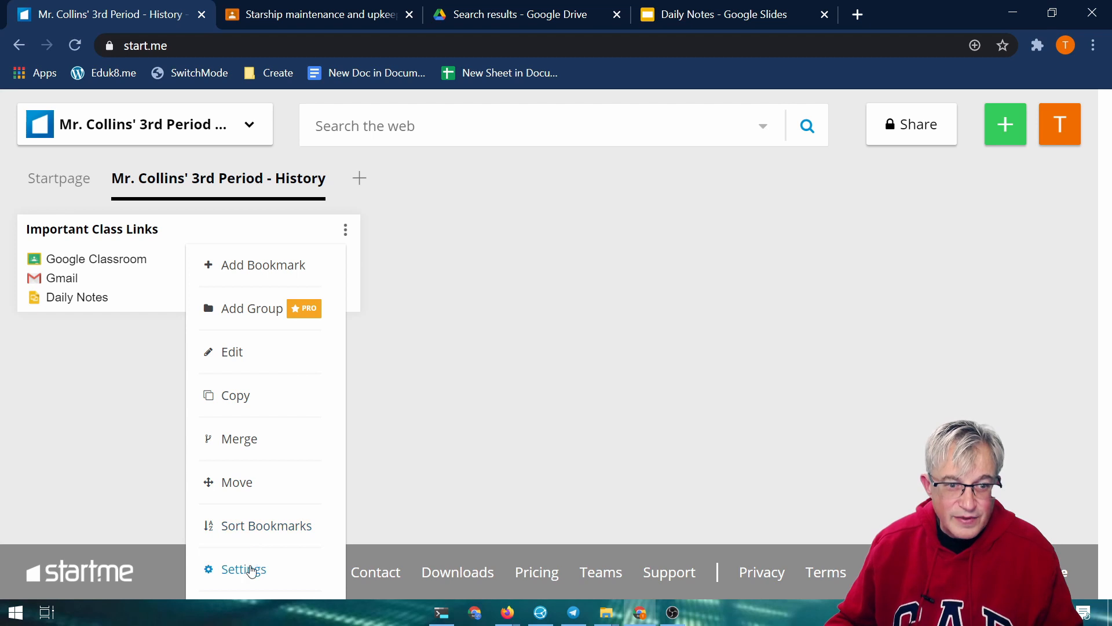
click(248, 571)
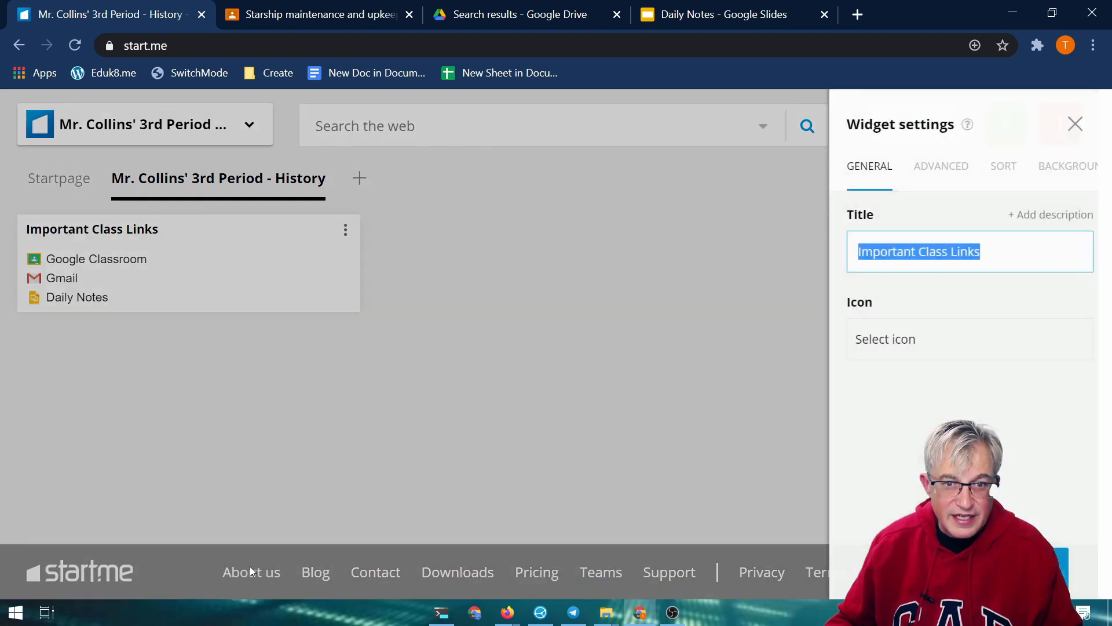
click(931, 168)
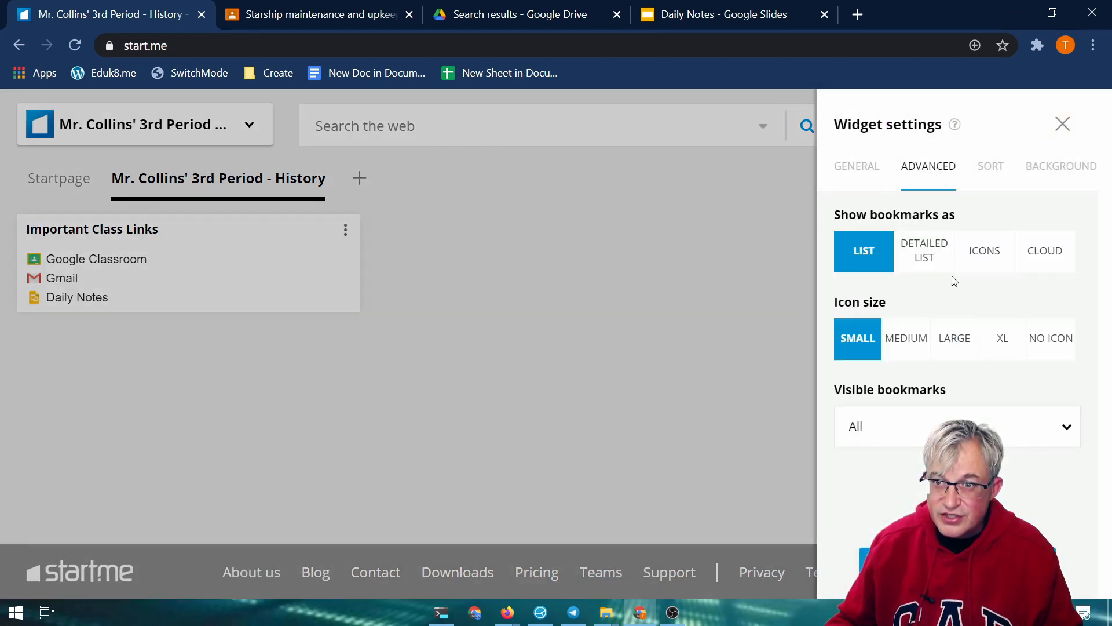
click(985, 255)
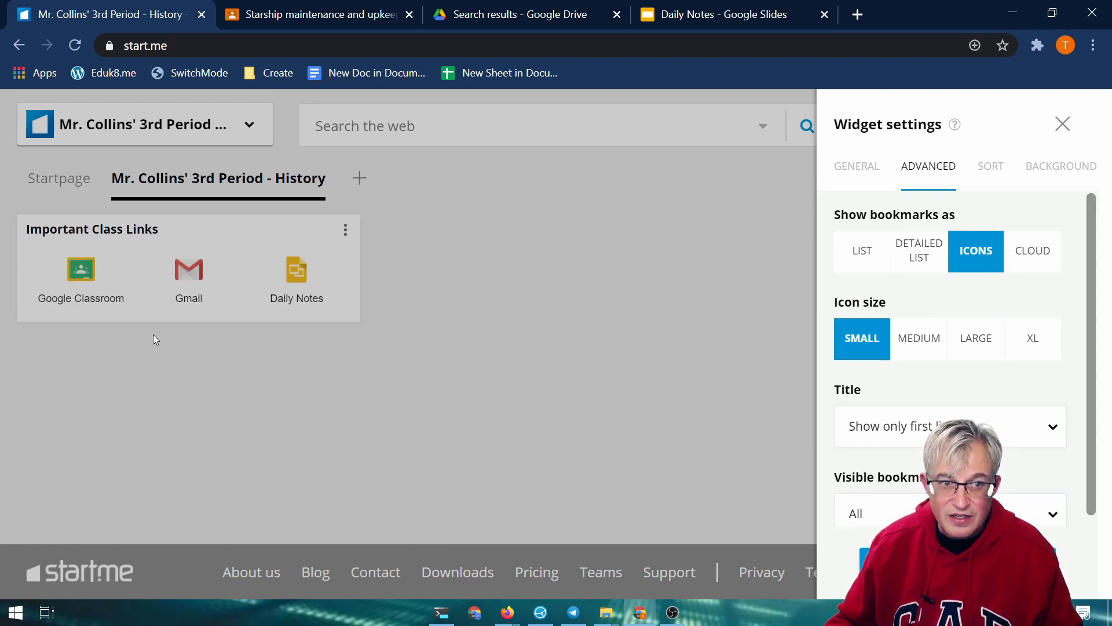
click(922, 340)
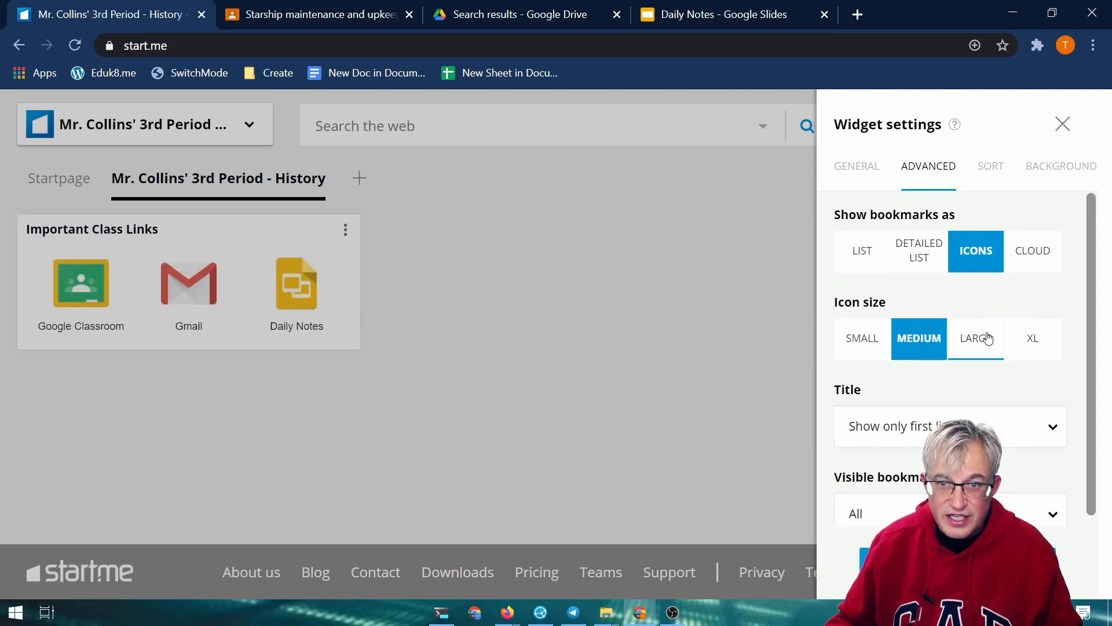
click(986, 340)
click(1034, 339)
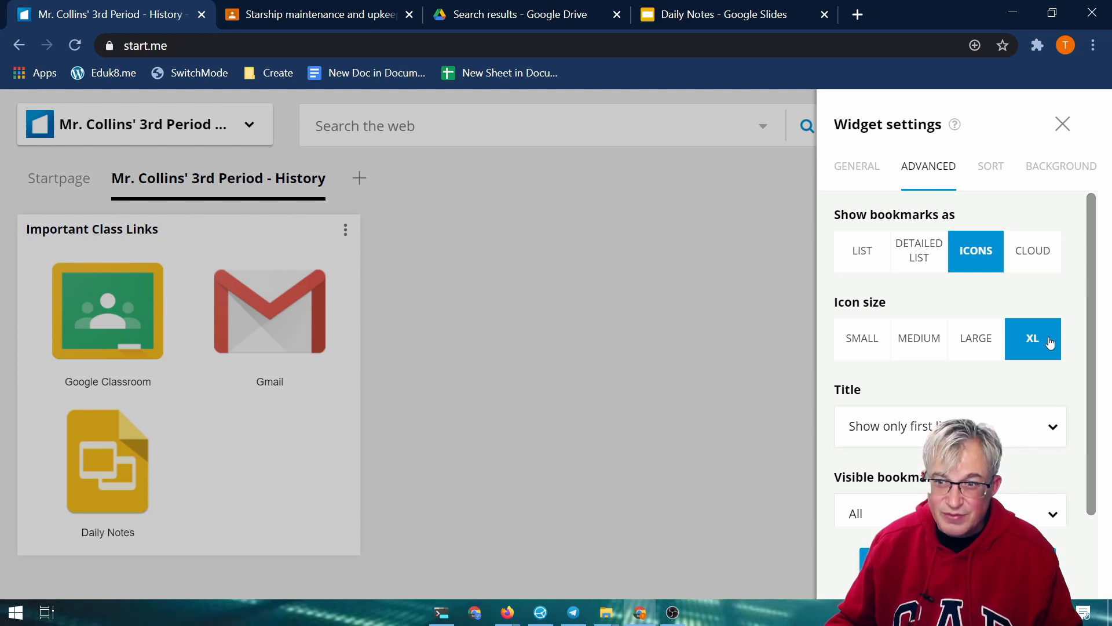
click(859, 346)
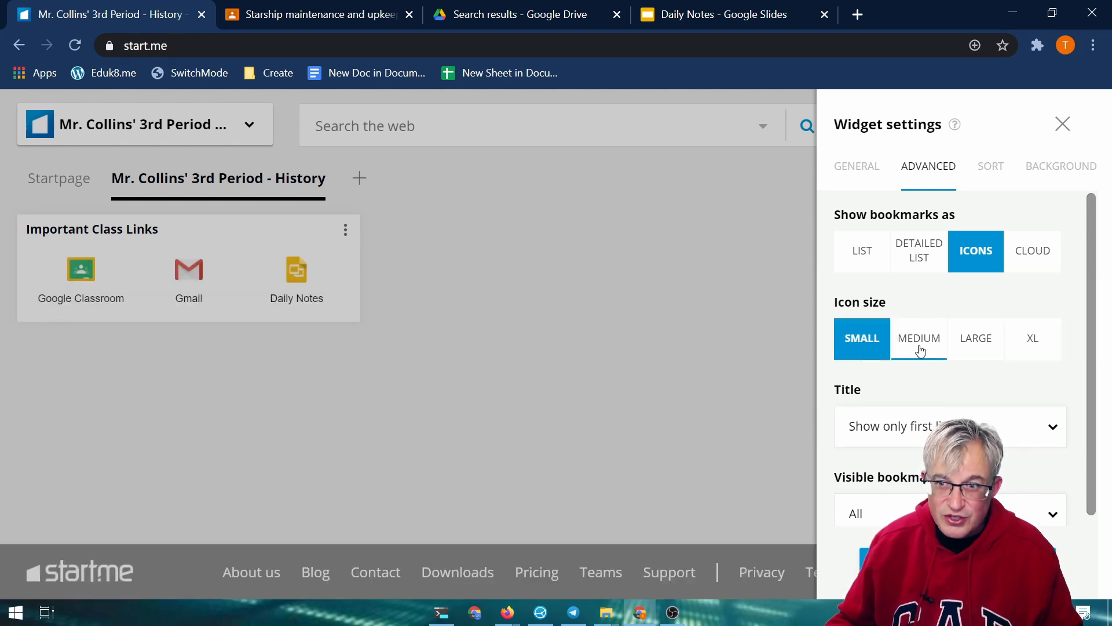
click(921, 351)
click(863, 360)
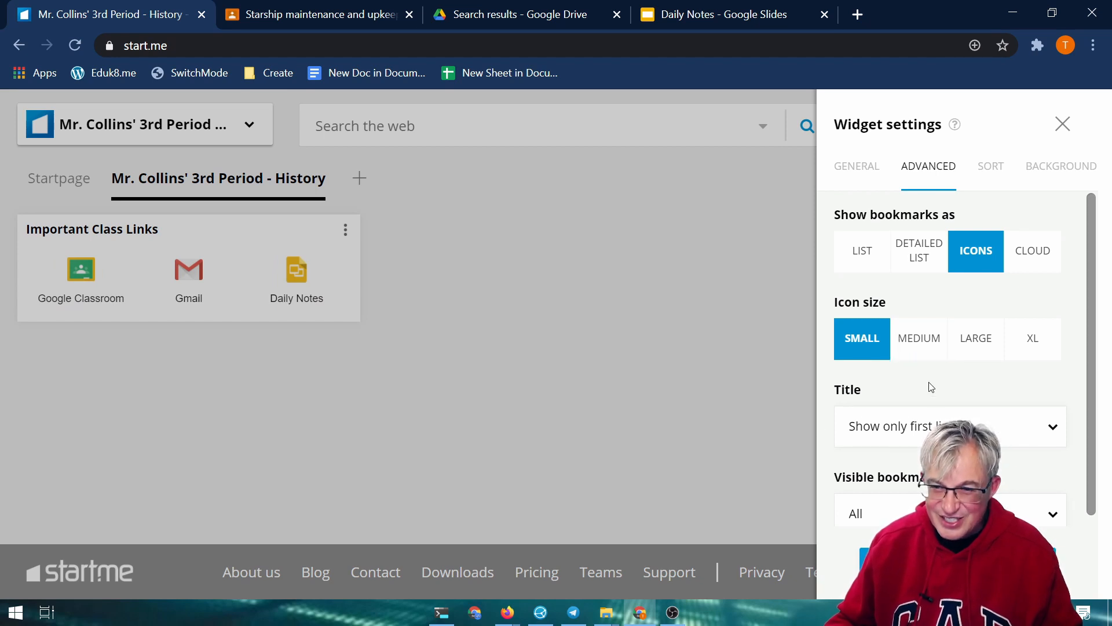
click(279, 229)
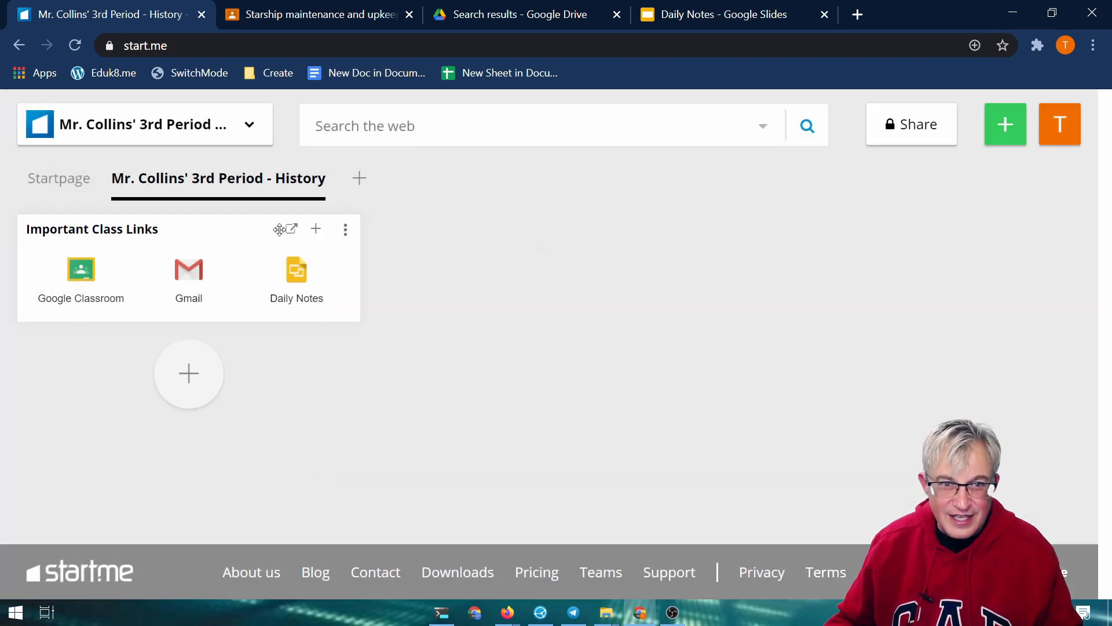
Step: Reopen the advanced display settings of the "Important Class Links" widget
click(344, 232)
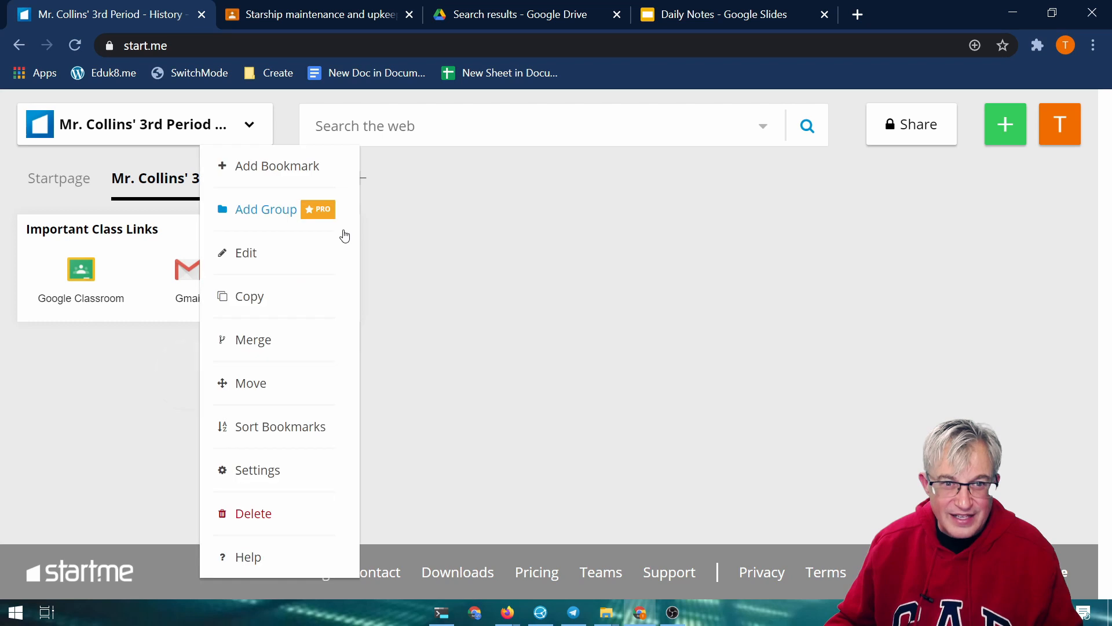
click(271, 479)
click(943, 172)
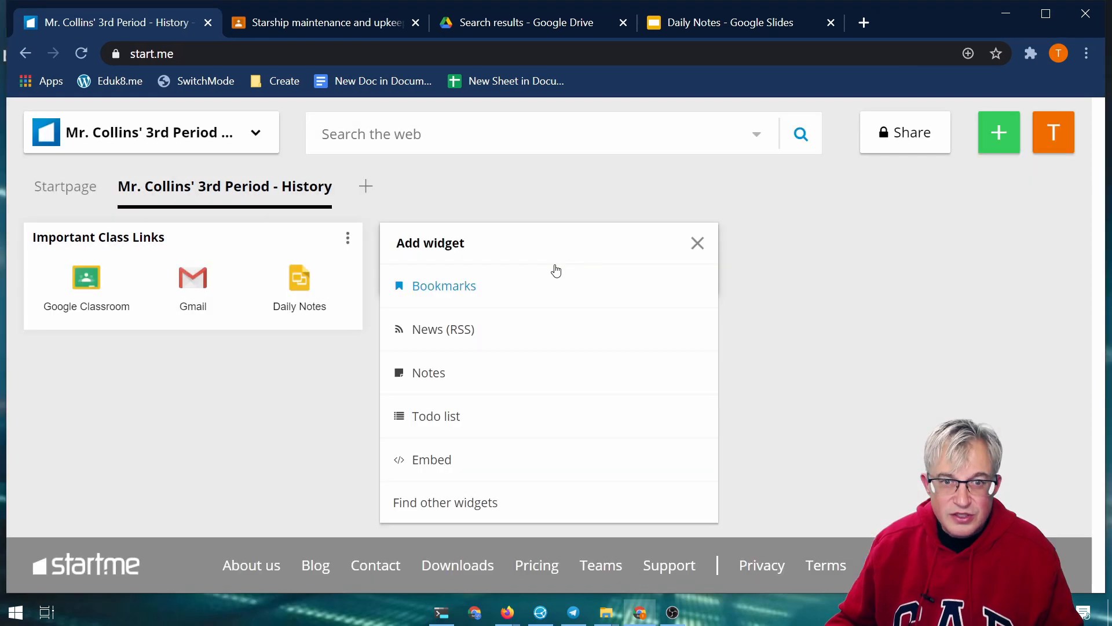
Step: Add a second bookmarks widget beside "Important Class Links" and title it "Weekly Work"
click(449, 291)
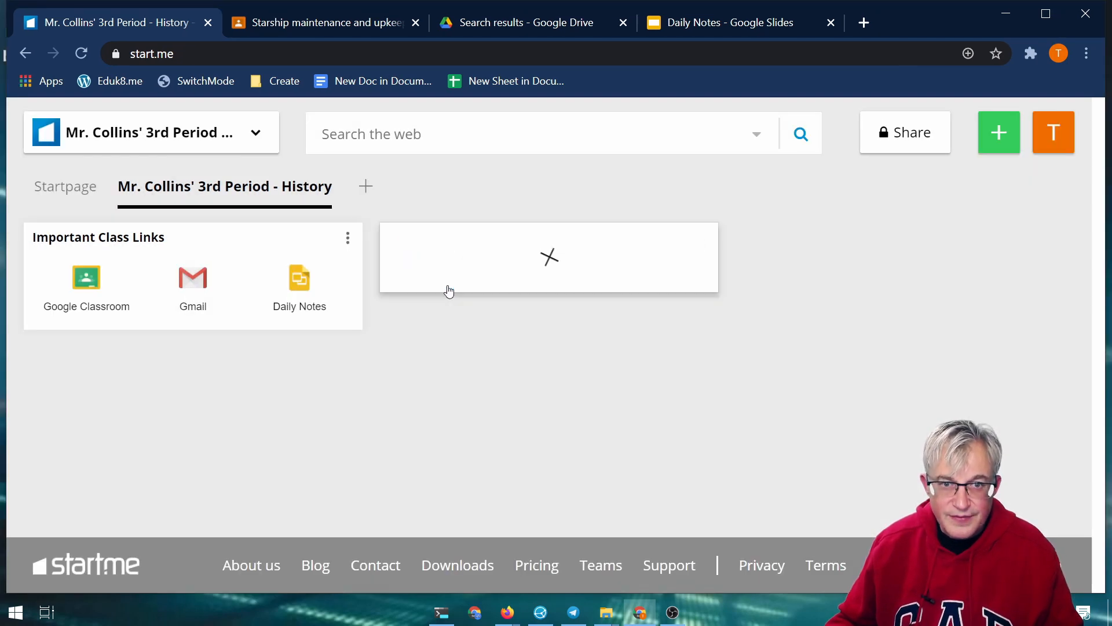
text(Weekly Work)
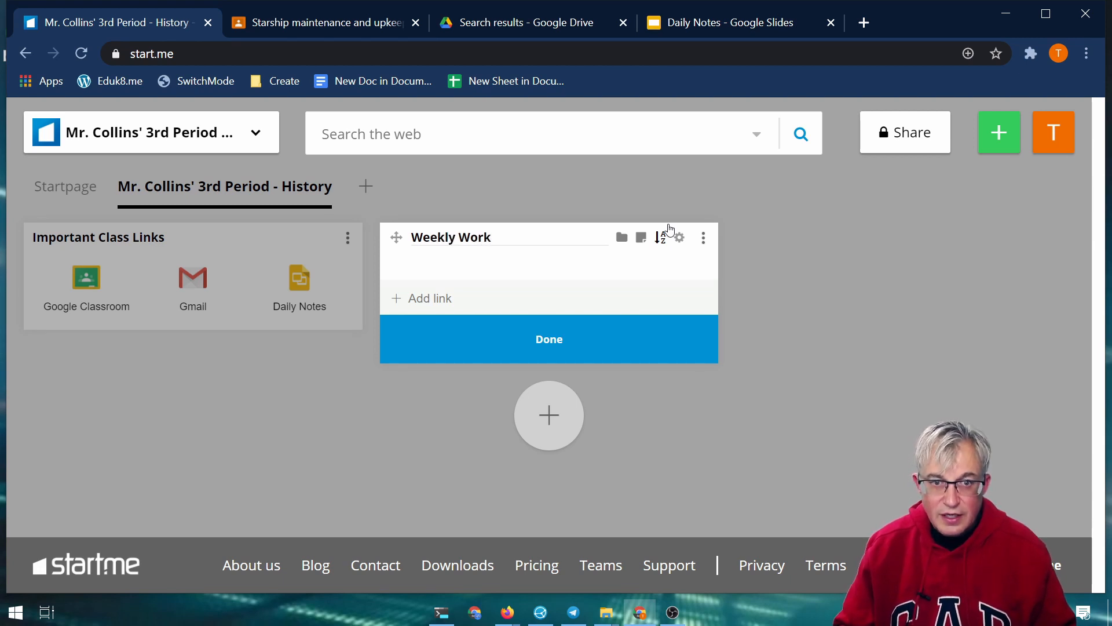
key(Return)
click(703, 237)
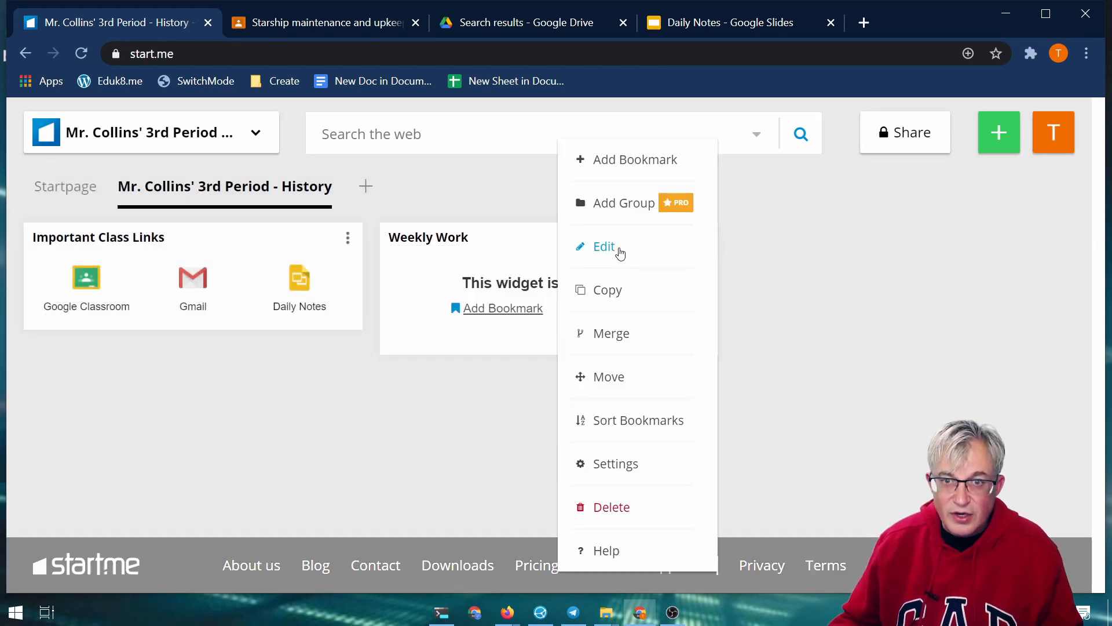
click(858, 479)
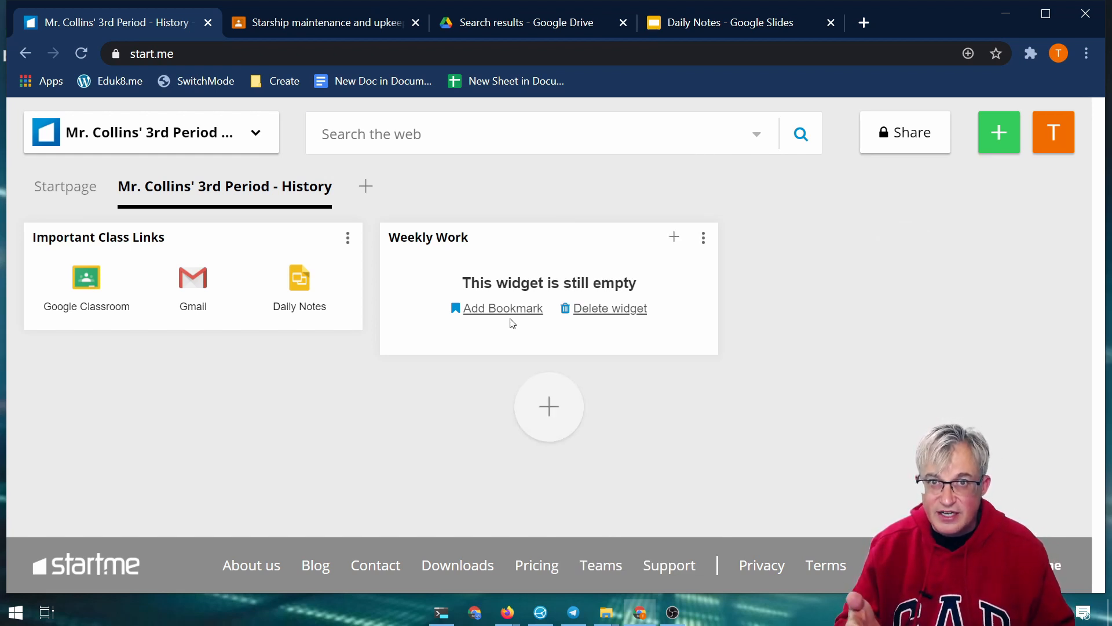
Step: Switch to Google Classroom and assign classwork titled "The history of the starship engine" to the "Starship maintenance and upkeep" class
key(ctrl+Tab)
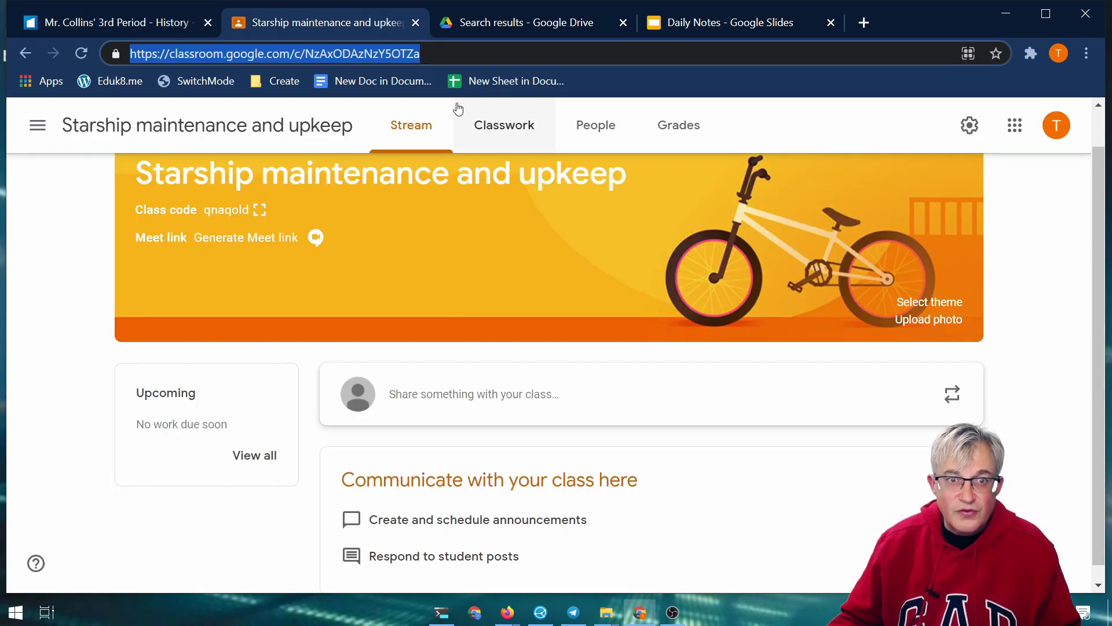
click(508, 131)
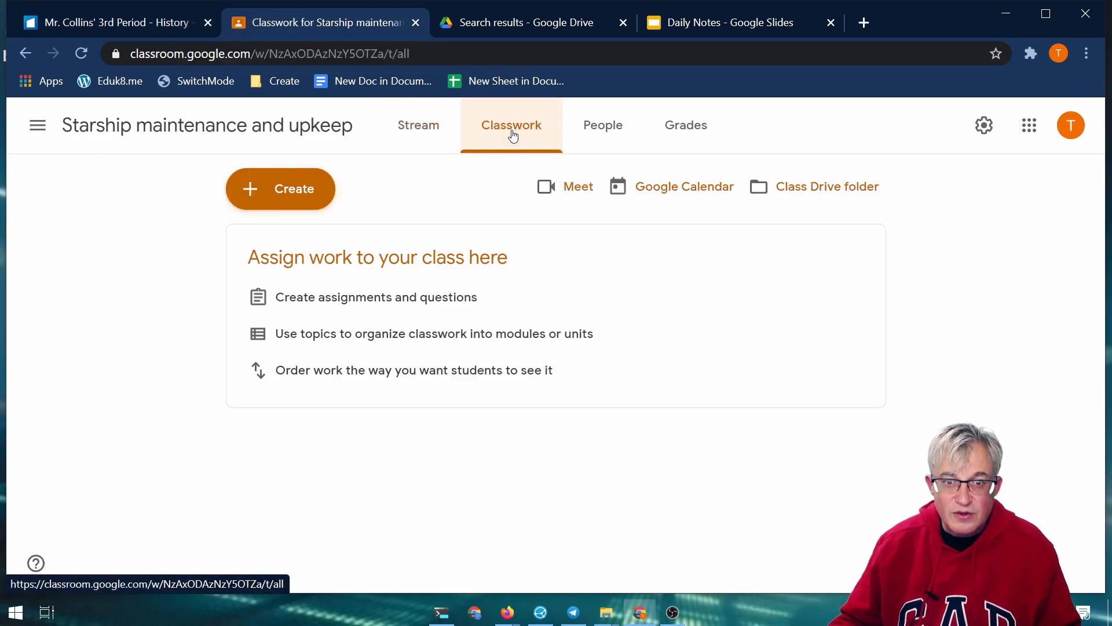
click(280, 188)
click(299, 247)
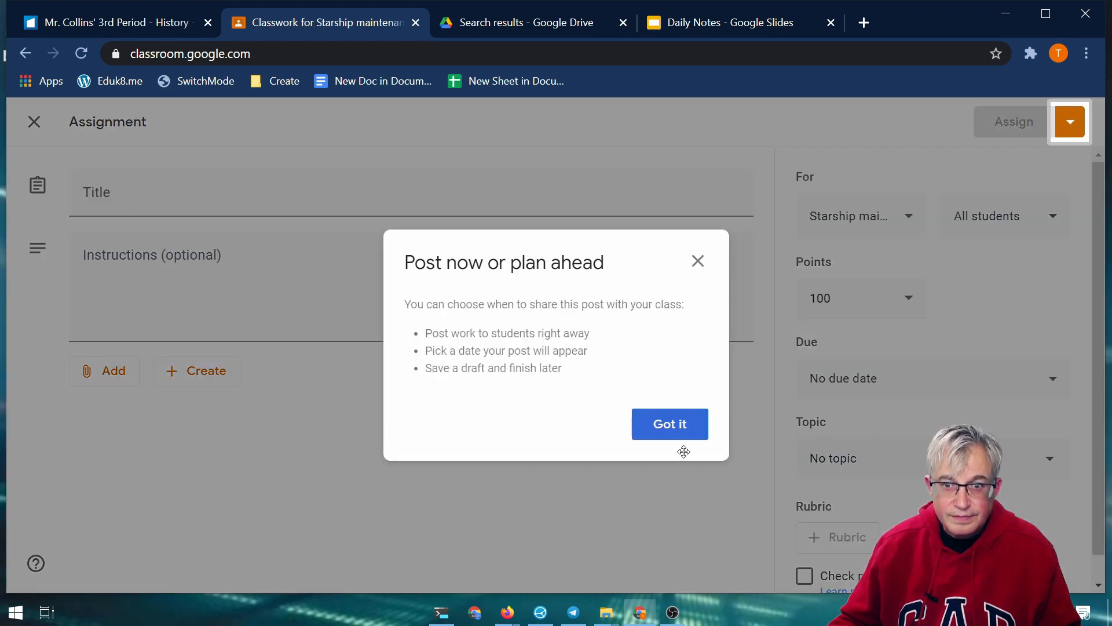
click(683, 448)
text(The history of the s)
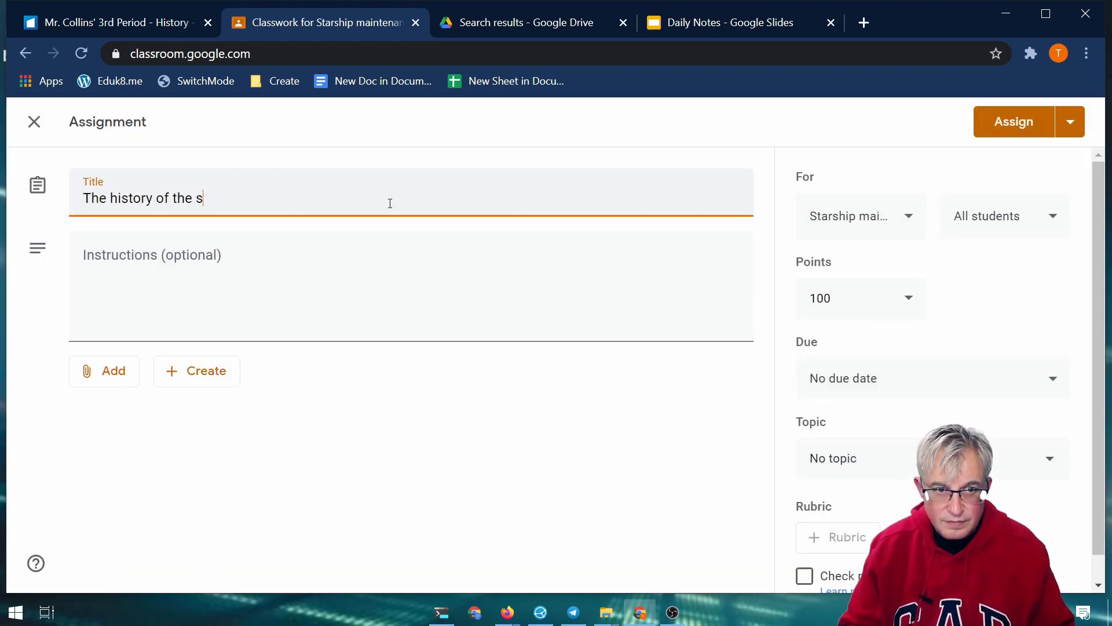
text(tarship engine)
click(1001, 124)
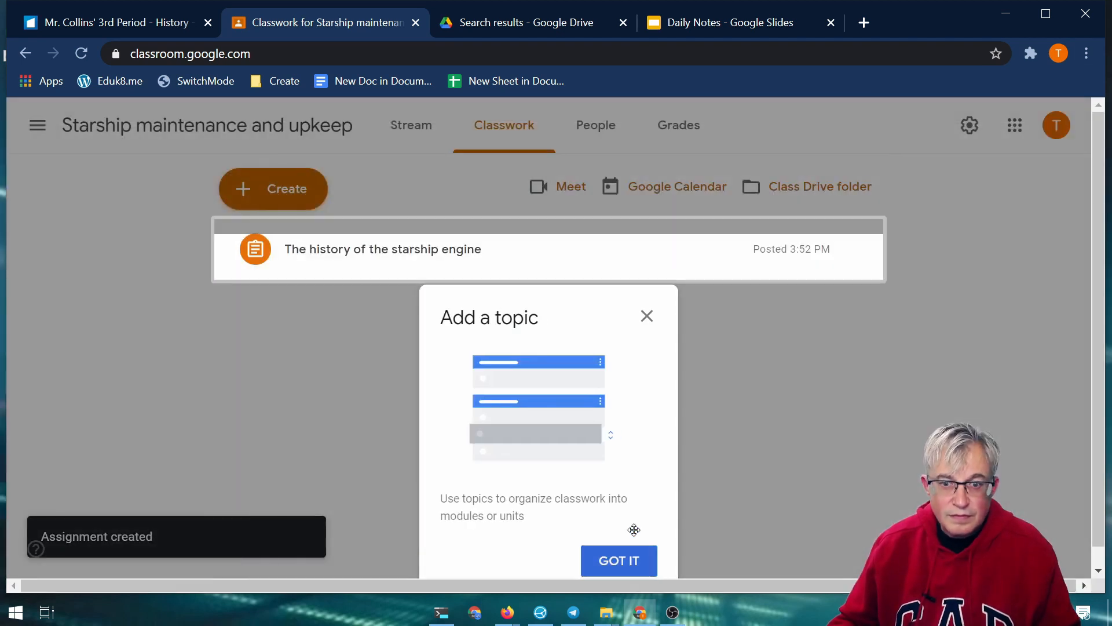
click(620, 557)
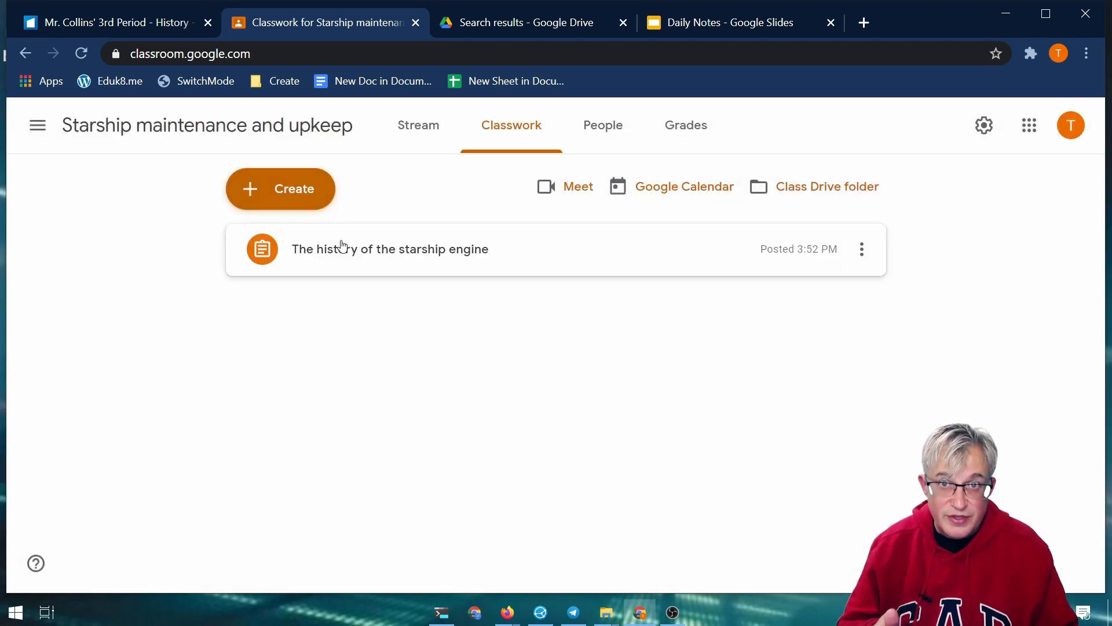
Step: Expand the starship engine assignment in the classwork list and copy its link
click(313, 255)
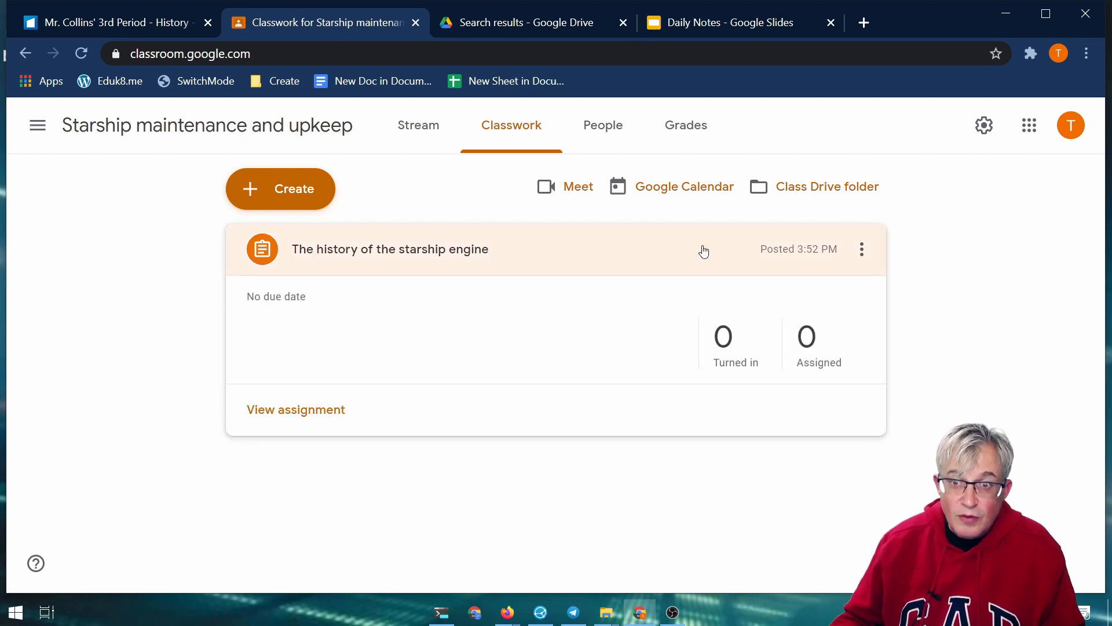
click(863, 249)
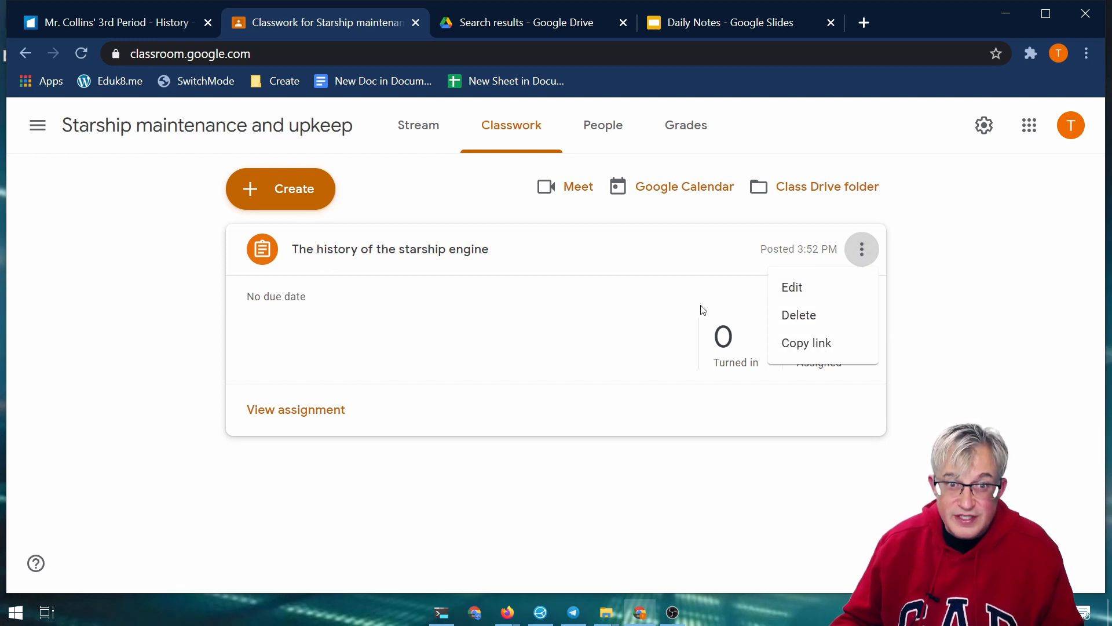
click(849, 348)
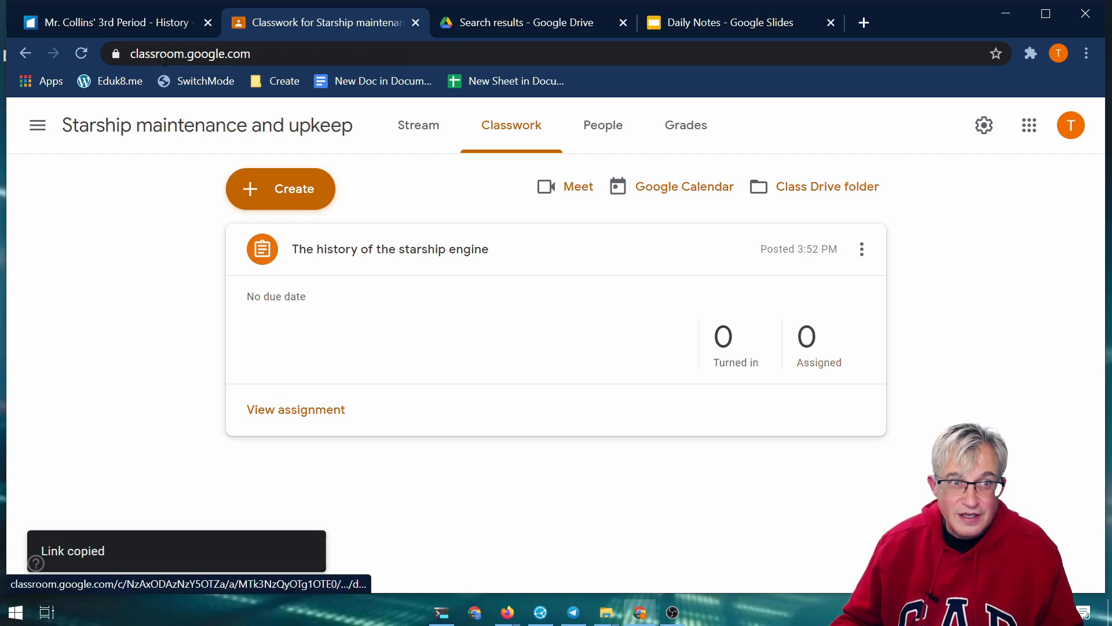
Step: Return to the start.me class page and begin a new "Weekly Work" bookmark with the copied assignment link as its URL
click(124, 26)
click(497, 312)
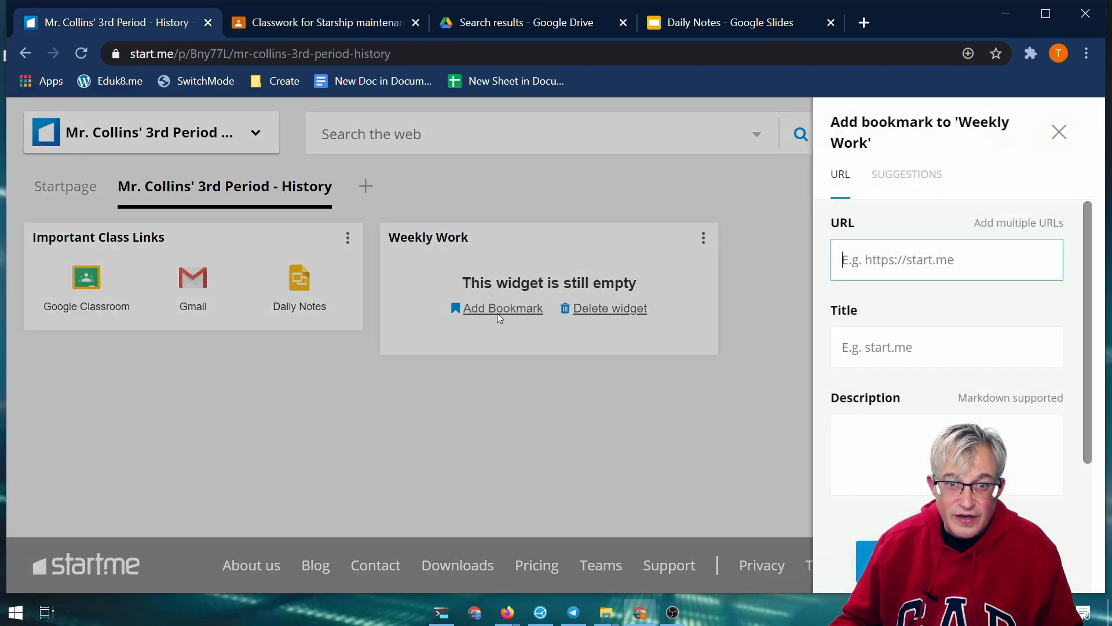
right_click(871, 246)
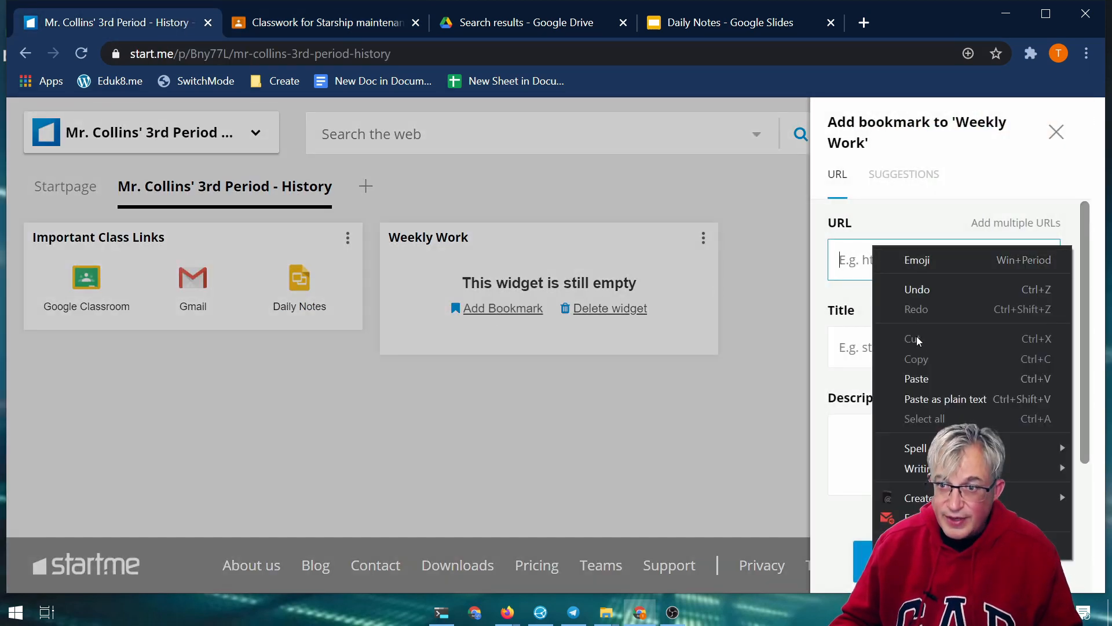
click(931, 377)
click(1000, 343)
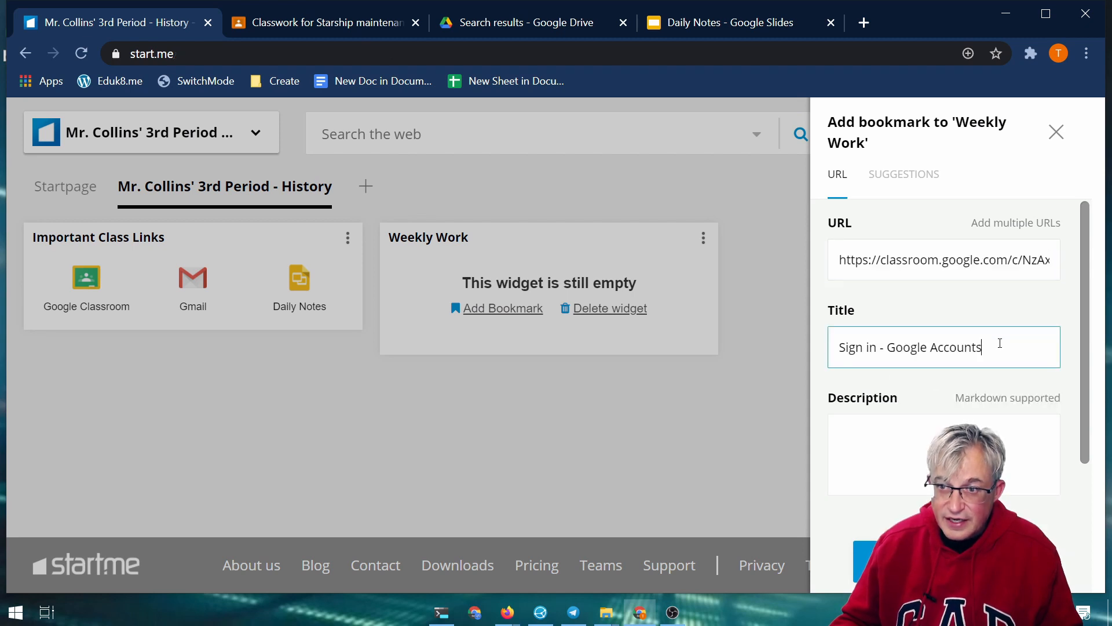
drag(1000, 343, 817, 349)
Step: Switch to Google Classroom, open the starship engine assignment for editing and copy its full title
click(312, 23)
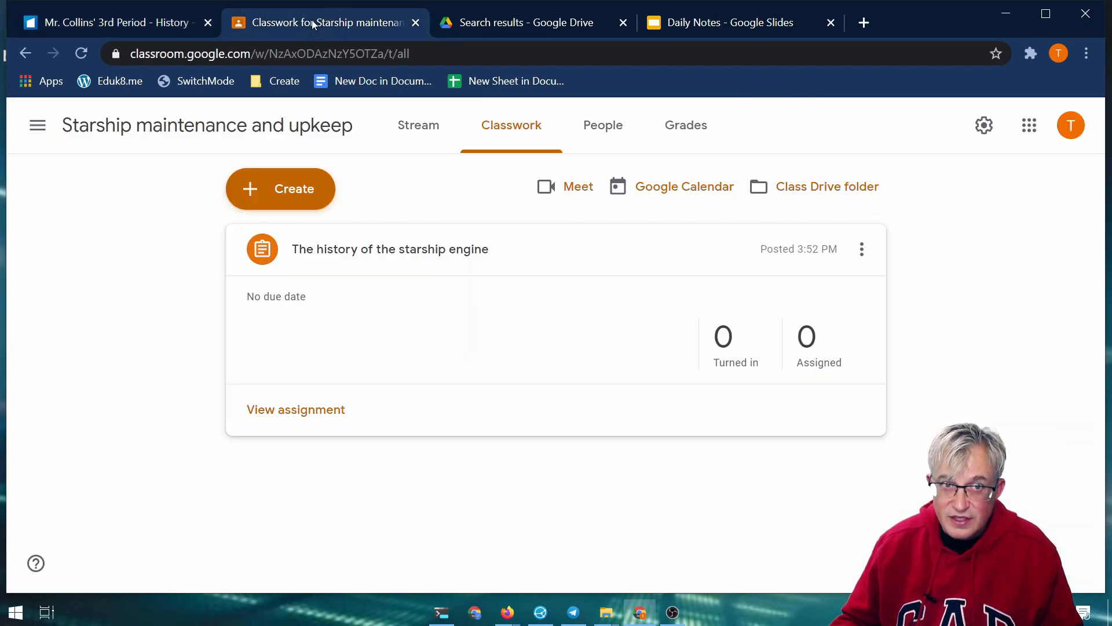
click(355, 249)
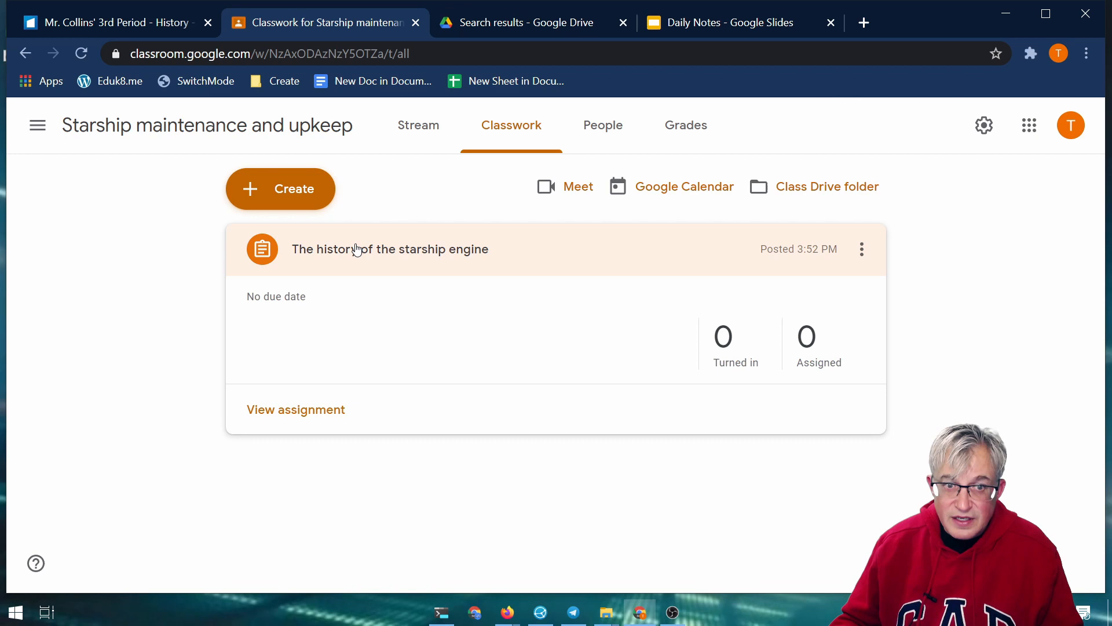
click(405, 257)
click(862, 249)
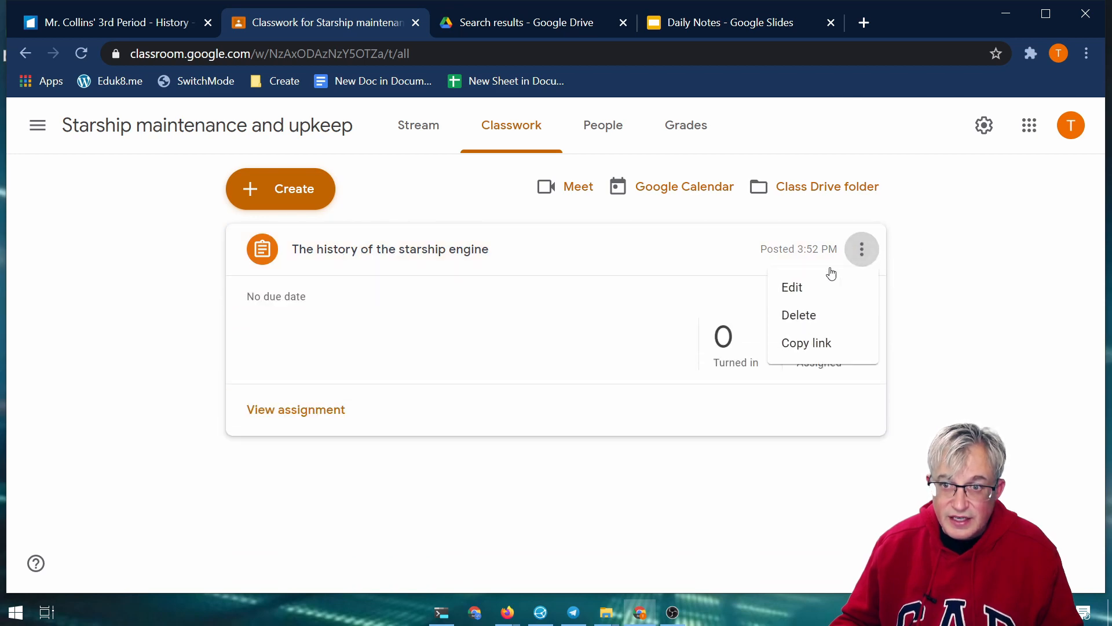
click(772, 293)
click(427, 290)
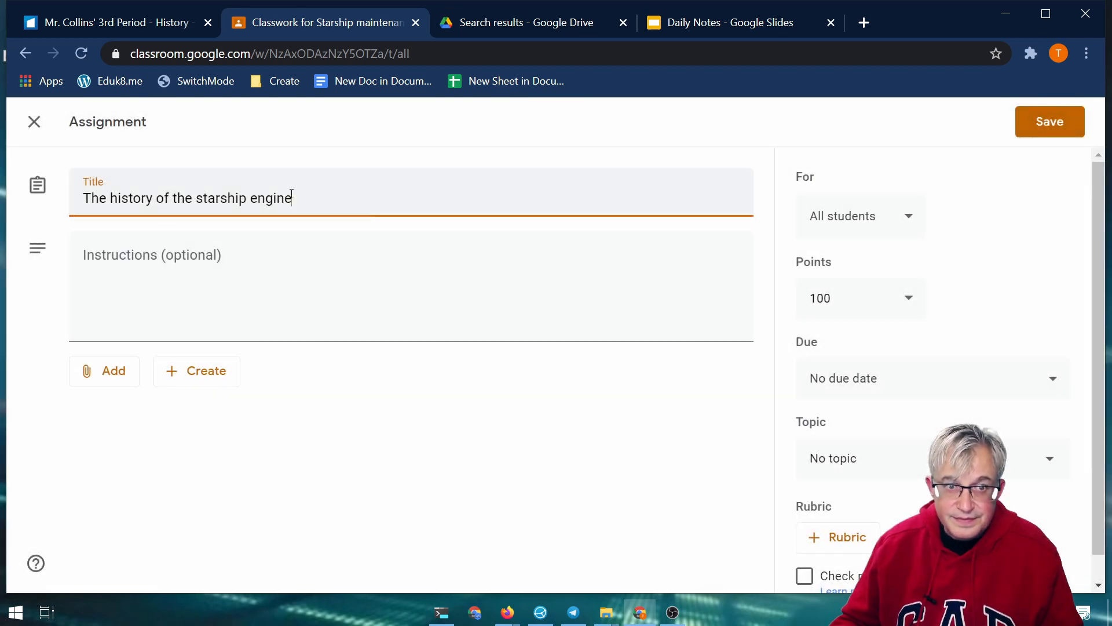
drag(294, 198, 39, 198)
Step: Back on start.me, replace the bookmark's title with "The history of the starship engine", enter the description "Due Friday" and save it
click(134, 28)
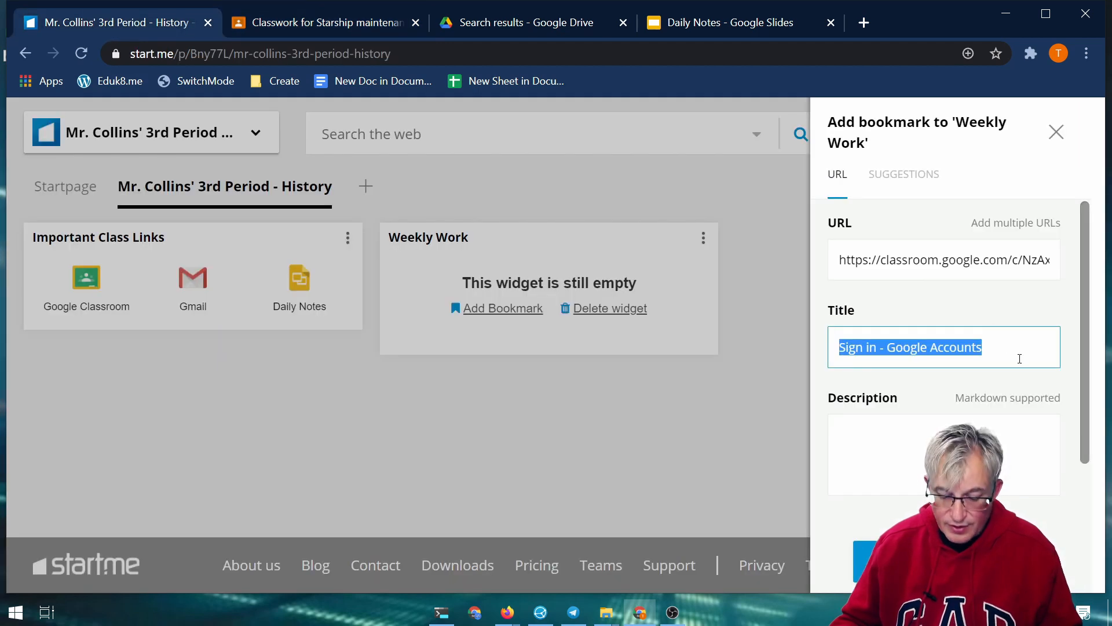
key(ctrl+v)
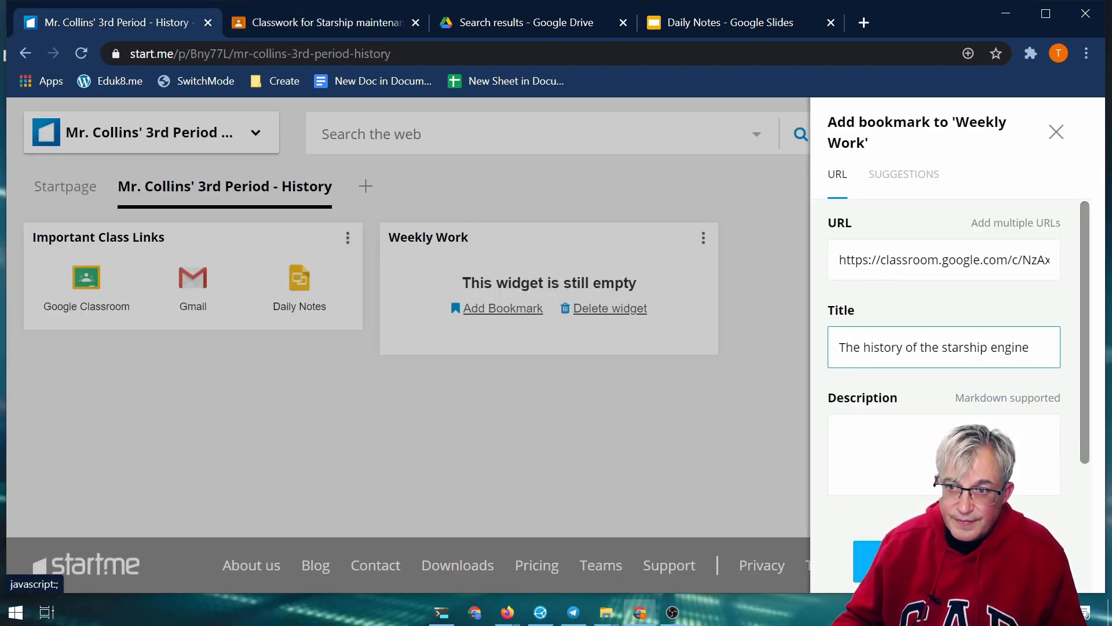
click(877, 454)
text(Due Fr)
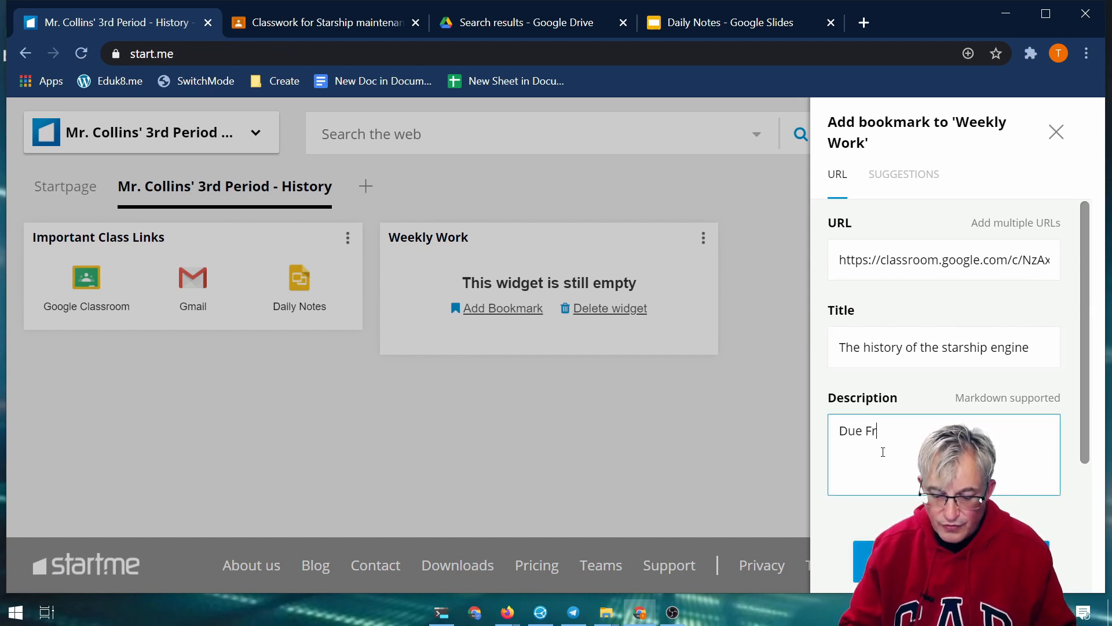
text(iday)
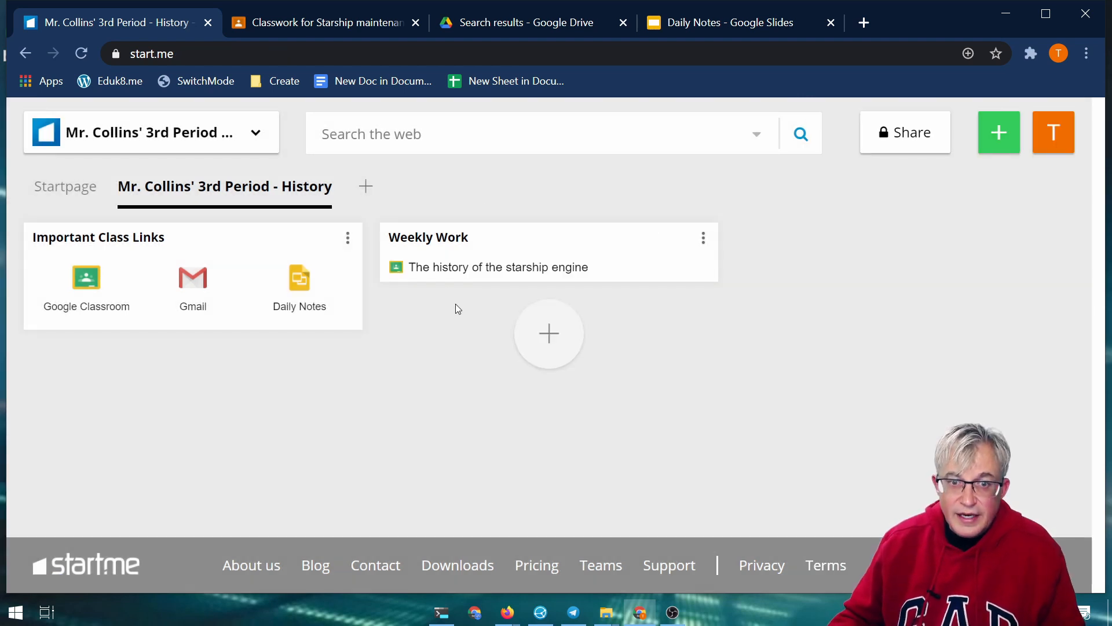
Step: Set the "Weekly Work" widget to show its bookmarks as a detailed list and save the widget settings
mouse_move(484, 271)
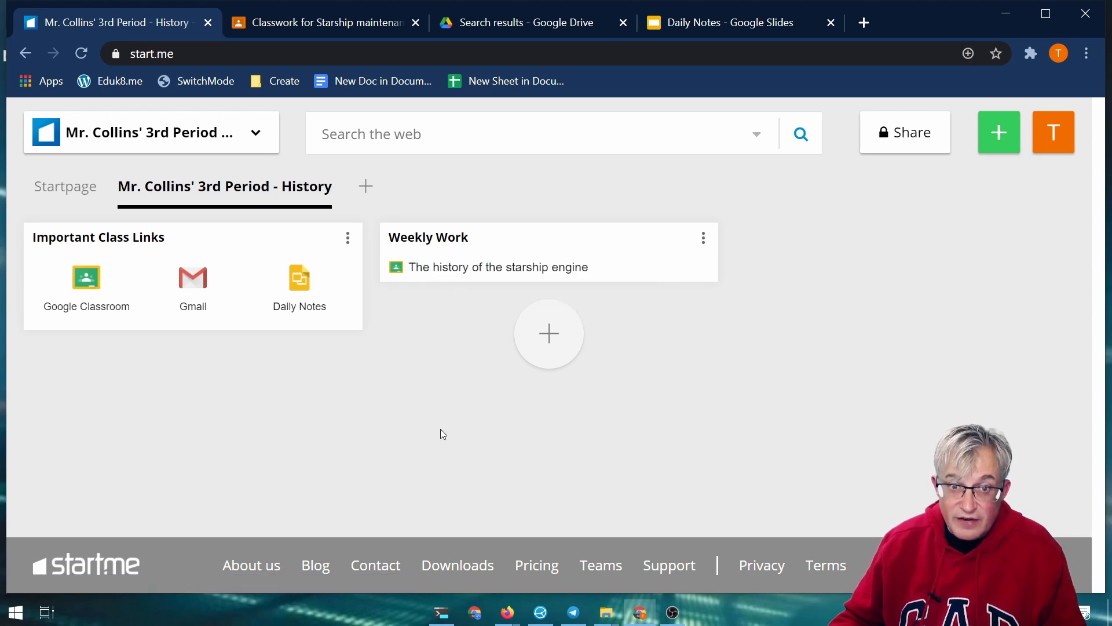
click(703, 238)
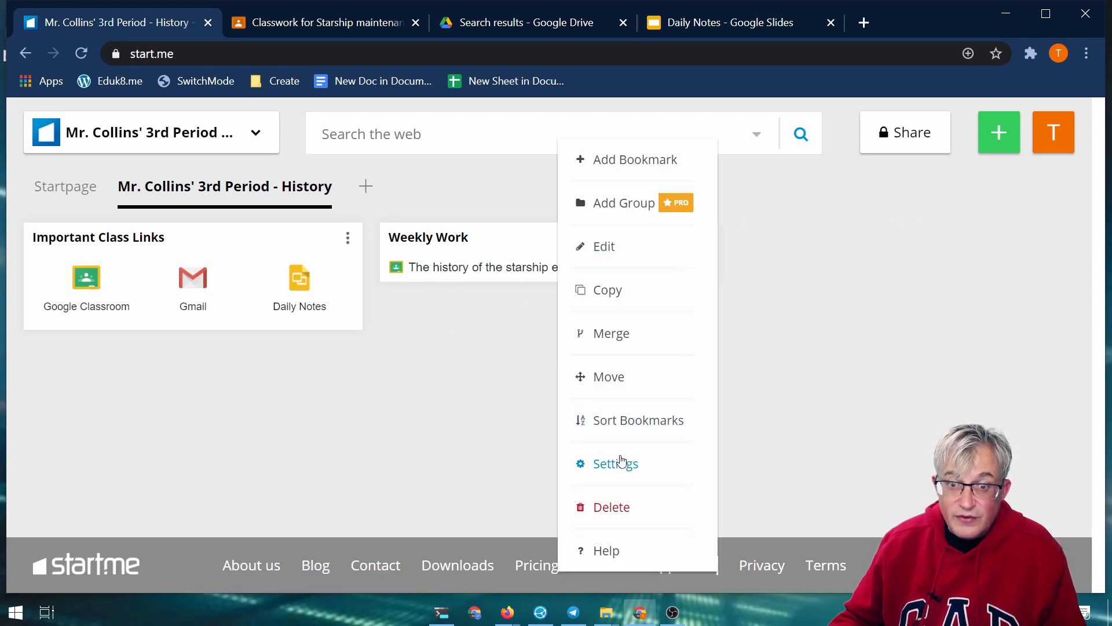
click(616, 462)
click(921, 174)
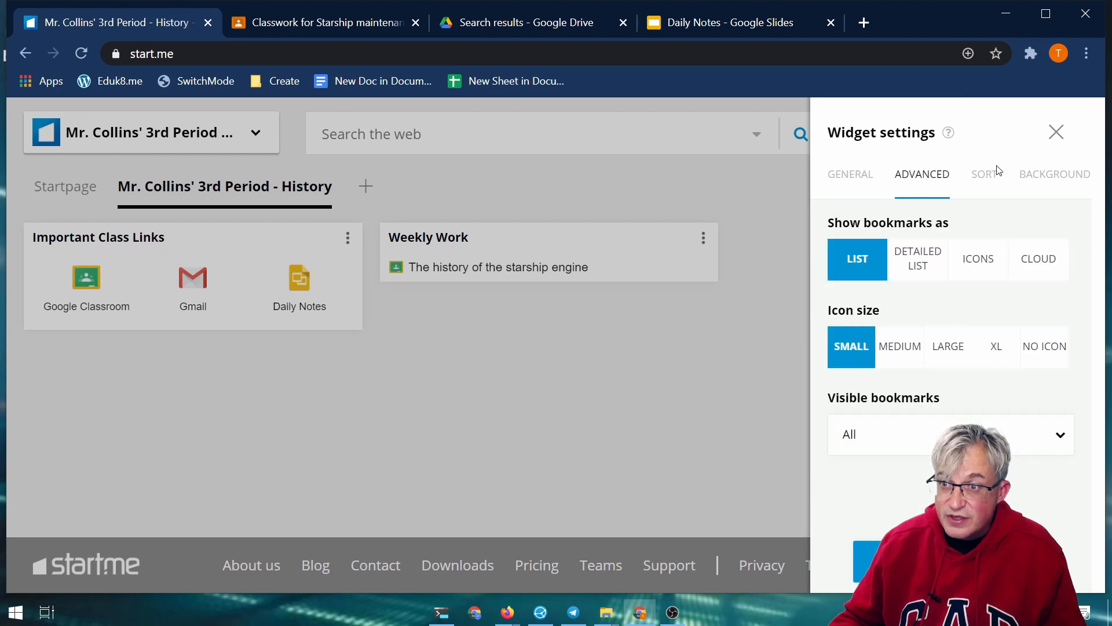
click(978, 264)
click(916, 264)
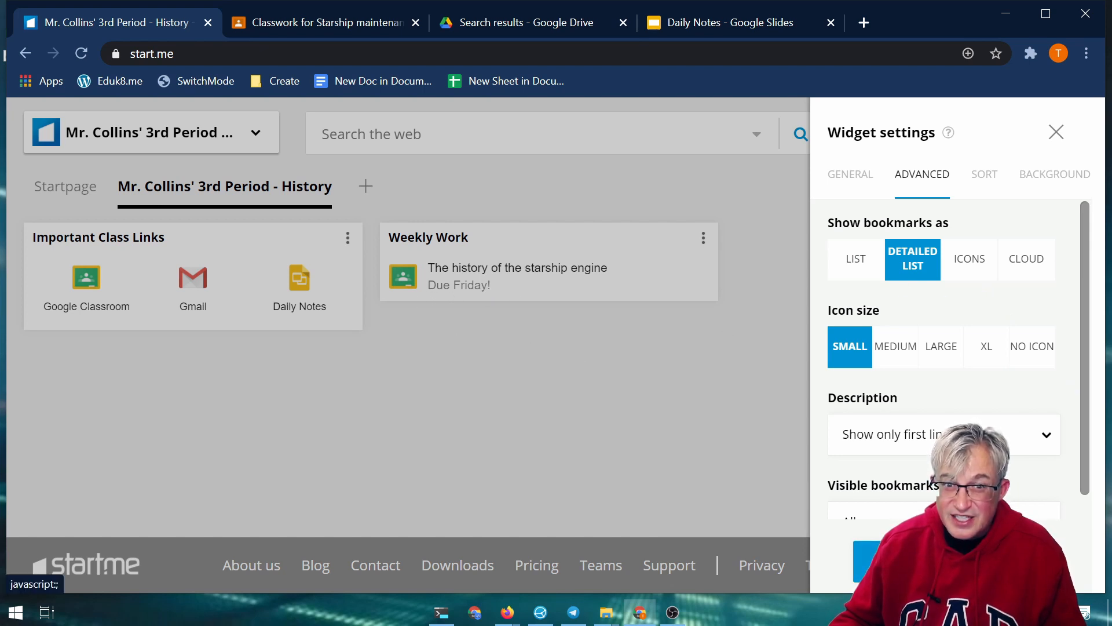
click(943, 561)
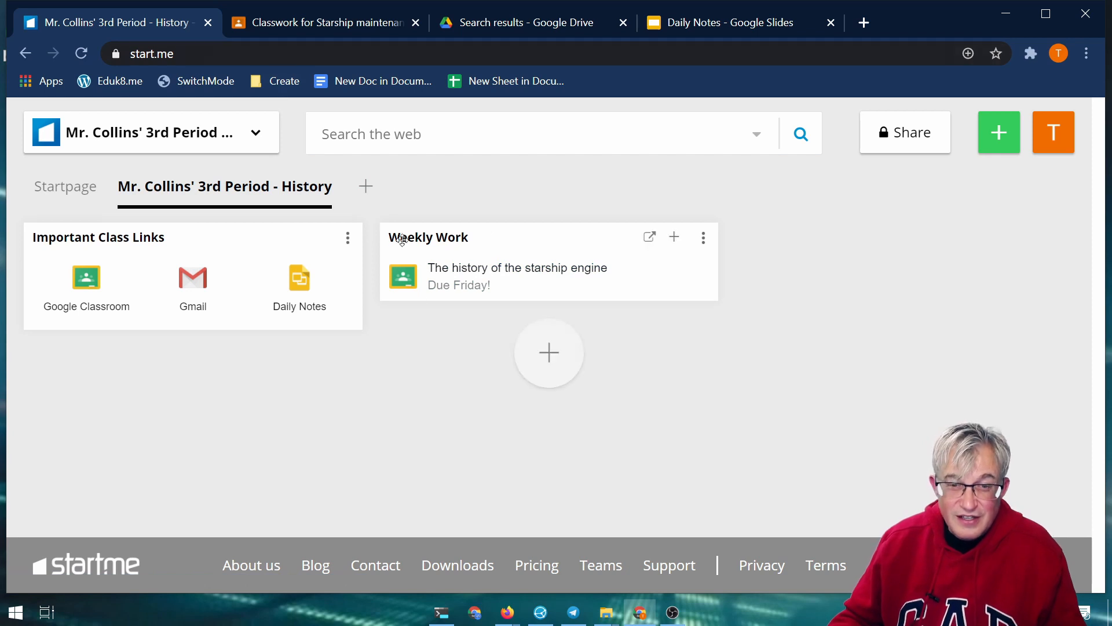
Step: Switch to Google Classroom, close the open assignment editor, and create and assign a new assignment titled "The history of Starfleet"
click(356, 31)
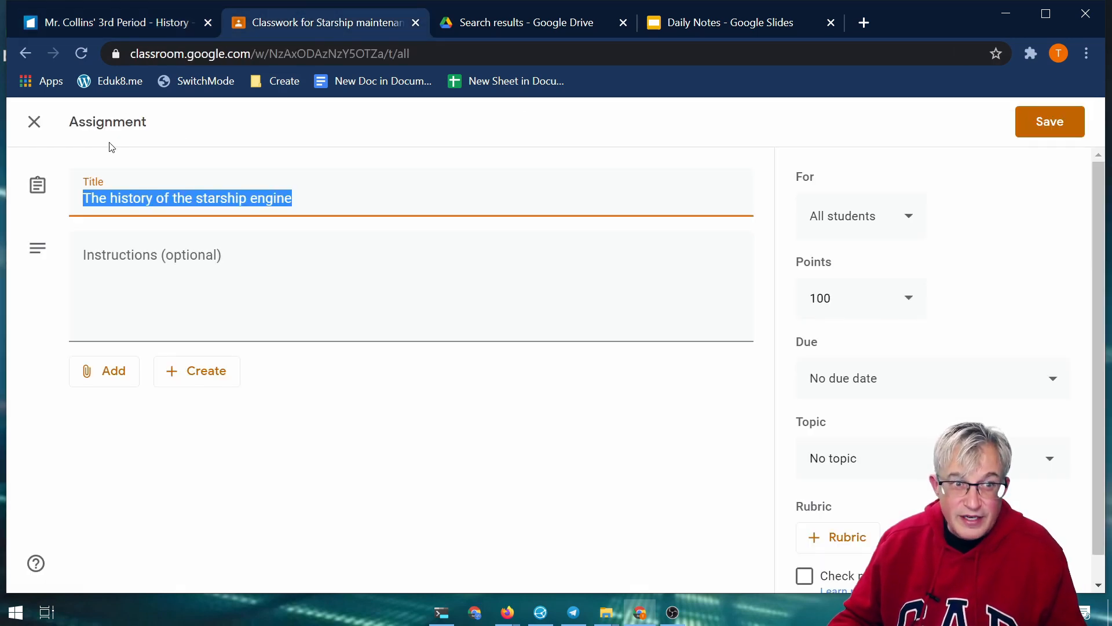
click(35, 121)
click(293, 200)
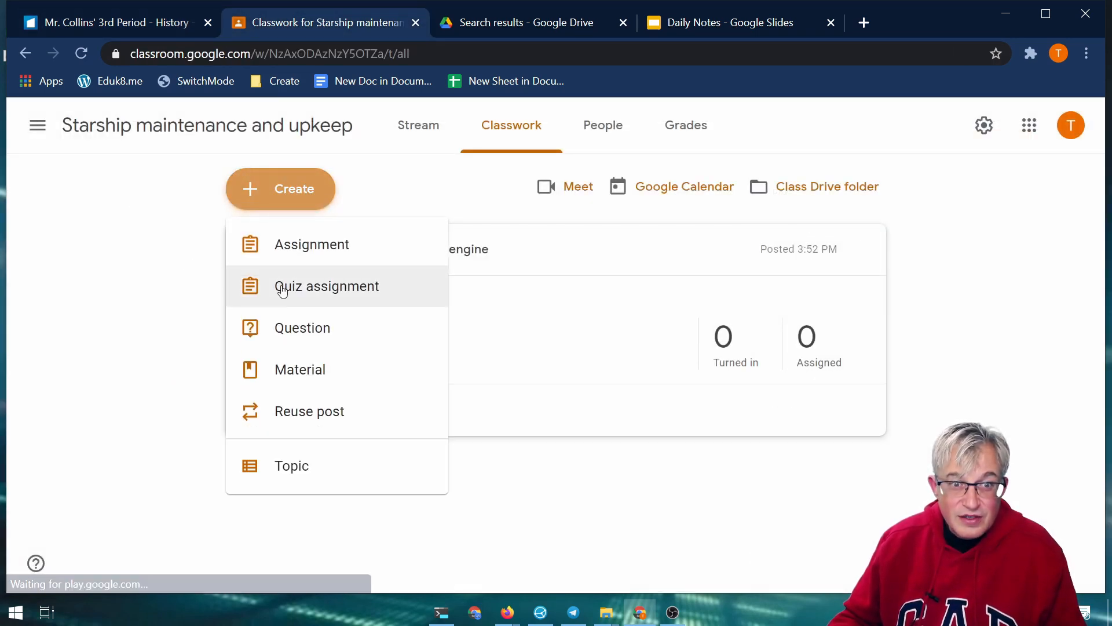
click(290, 244)
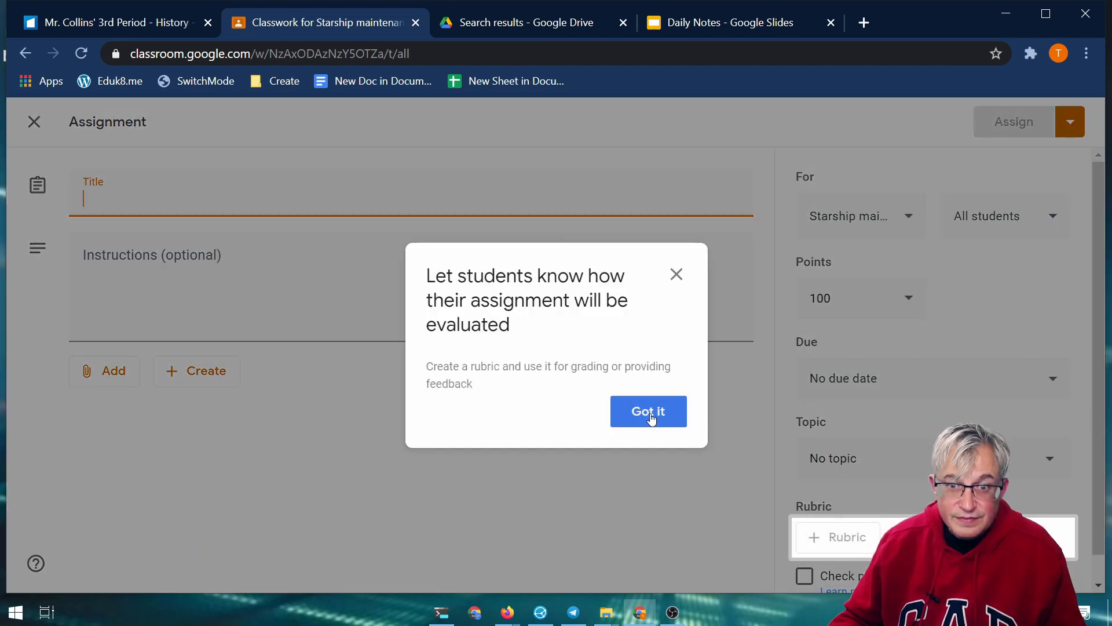
click(649, 412)
text(The history of Starfle)
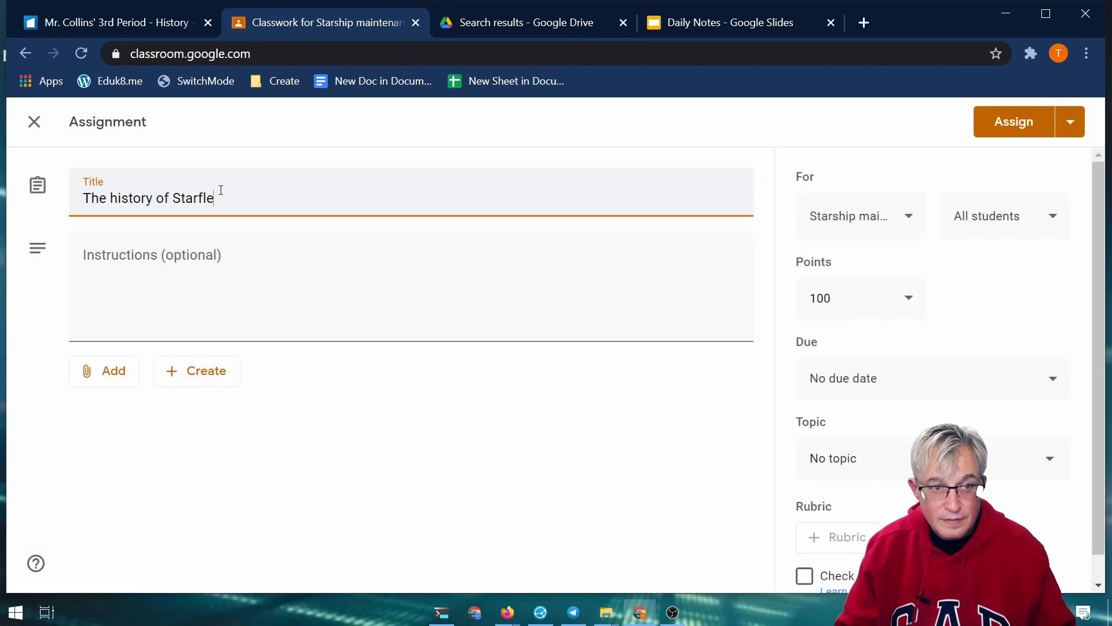
text(et)
click(1024, 128)
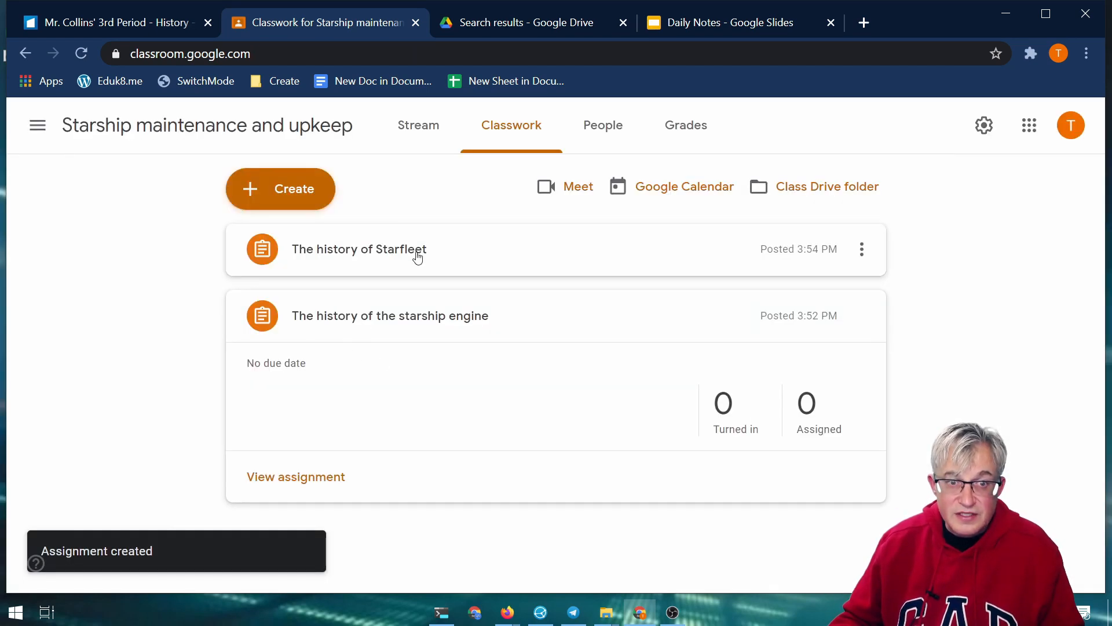
Step: Expand the Starfleet assignment in the classwork list and copy its link
click(440, 259)
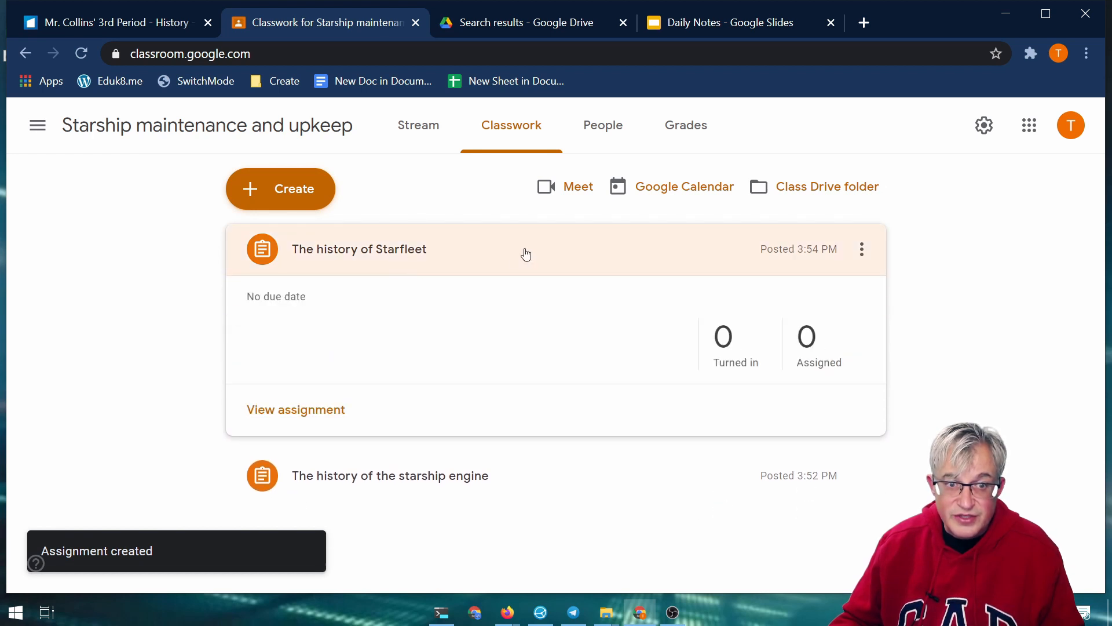
click(863, 249)
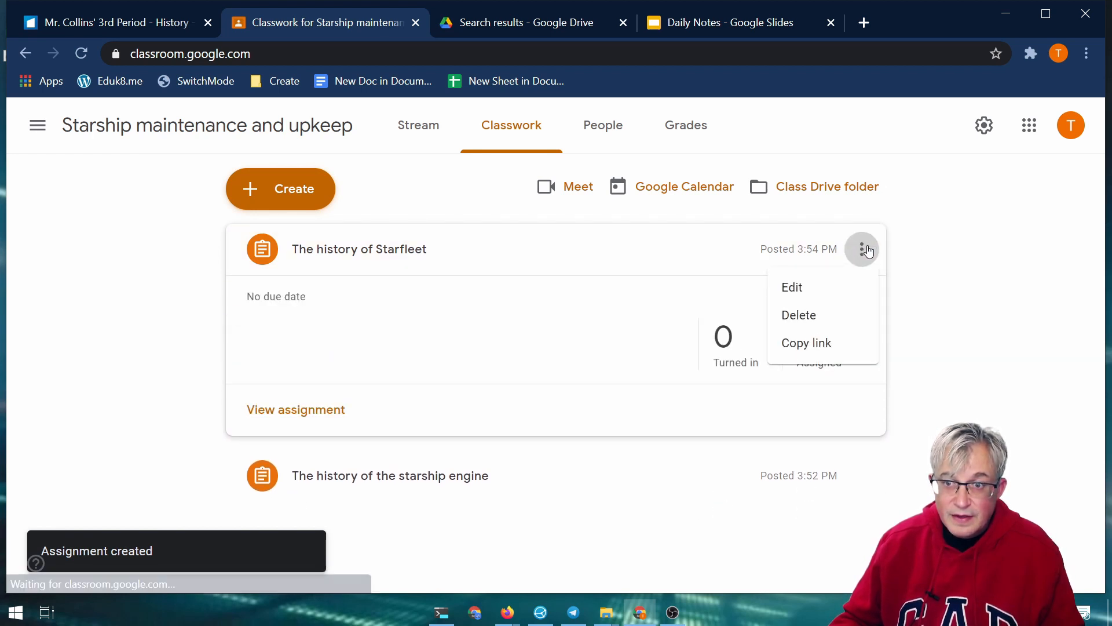
click(807, 347)
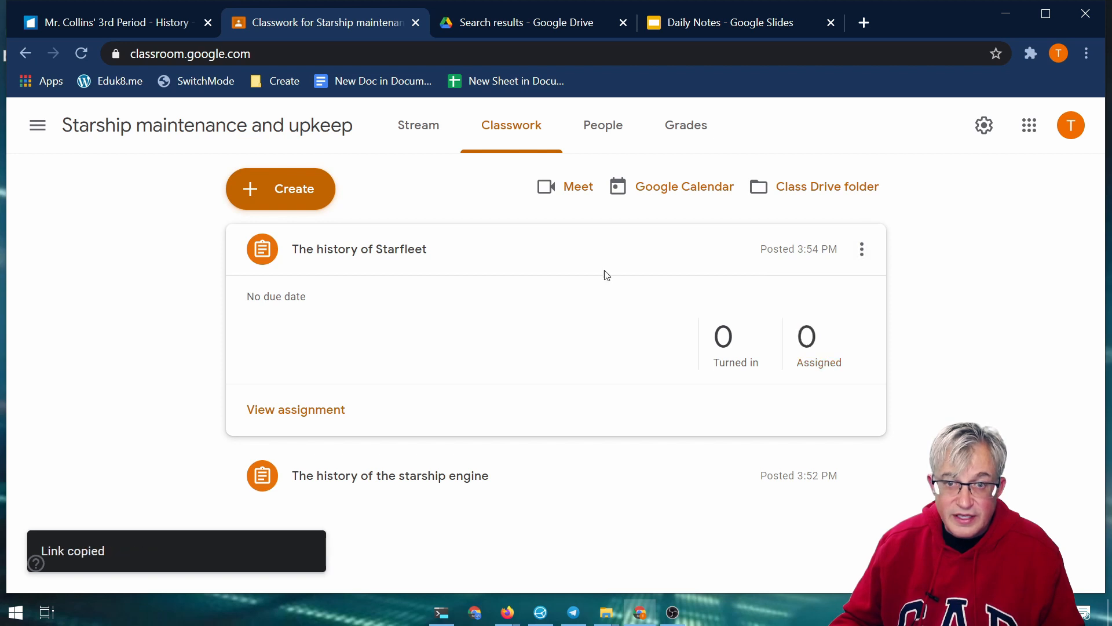
Step: Return to the start.me class page and begin another "Weekly Work" bookmark with the copied Starfleet assignment link as its URL
key(ctrl+shift+Tab)
click(676, 238)
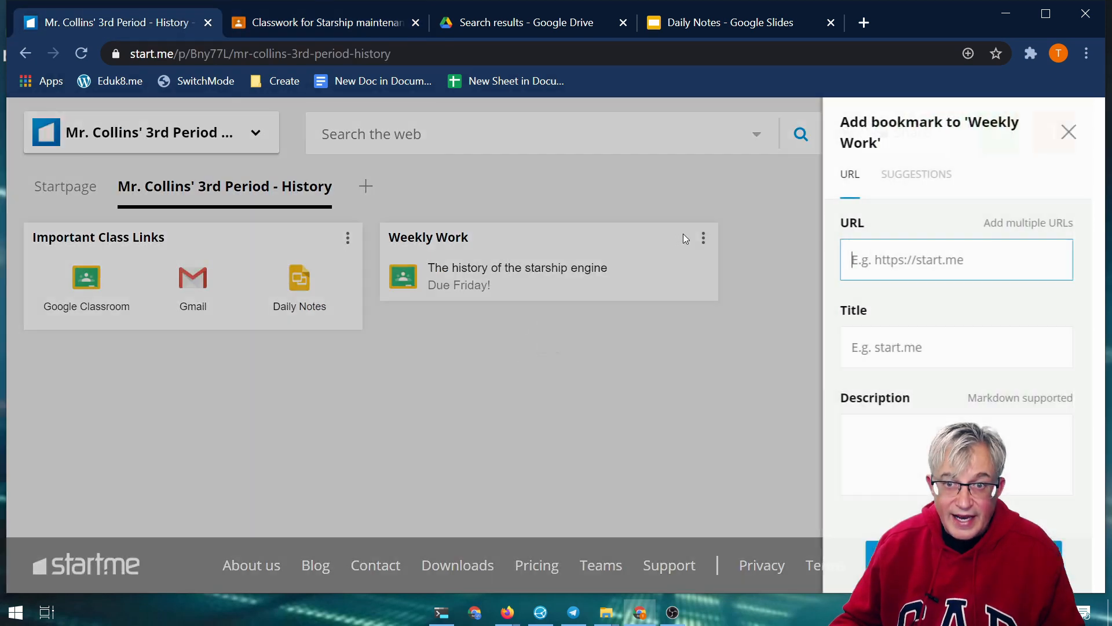
right_click(891, 224)
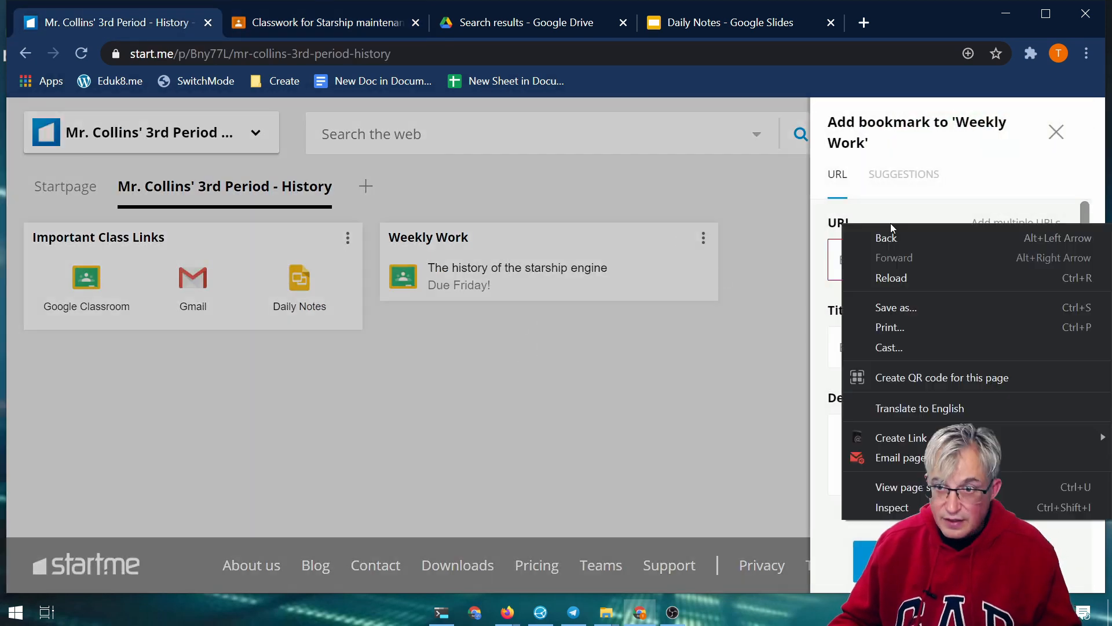
click(843, 257)
right_click(846, 257)
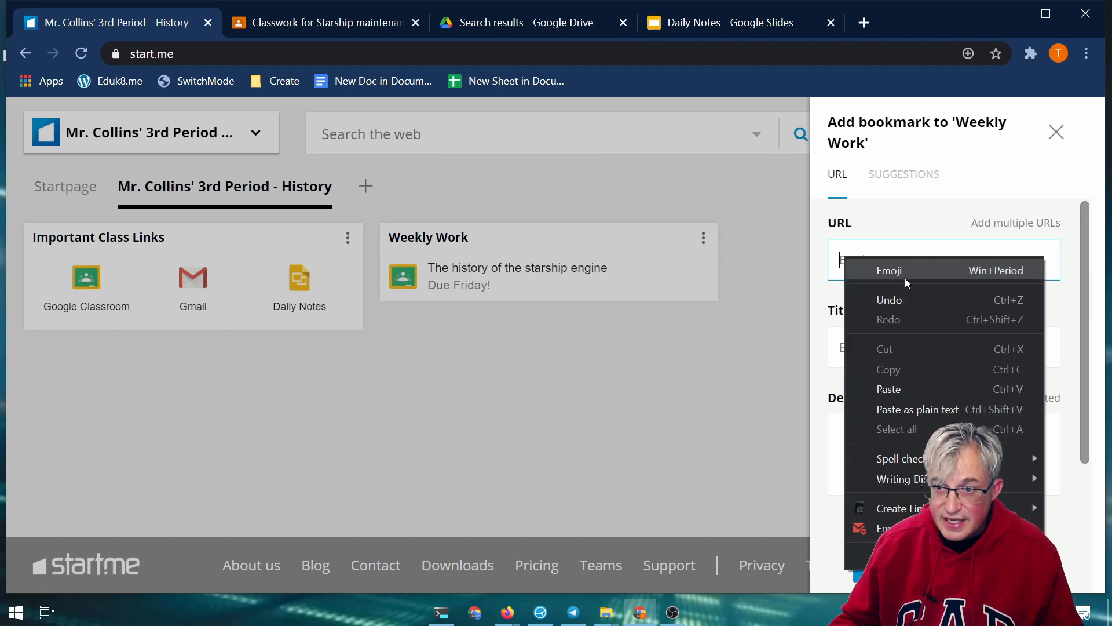
click(950, 389)
Step: Title the bookmark "The History of Starfleet", describe it as "Due Wednesday!!" with "Wednesday" in Markdown italics, and save it
click(953, 347)
text(The h)
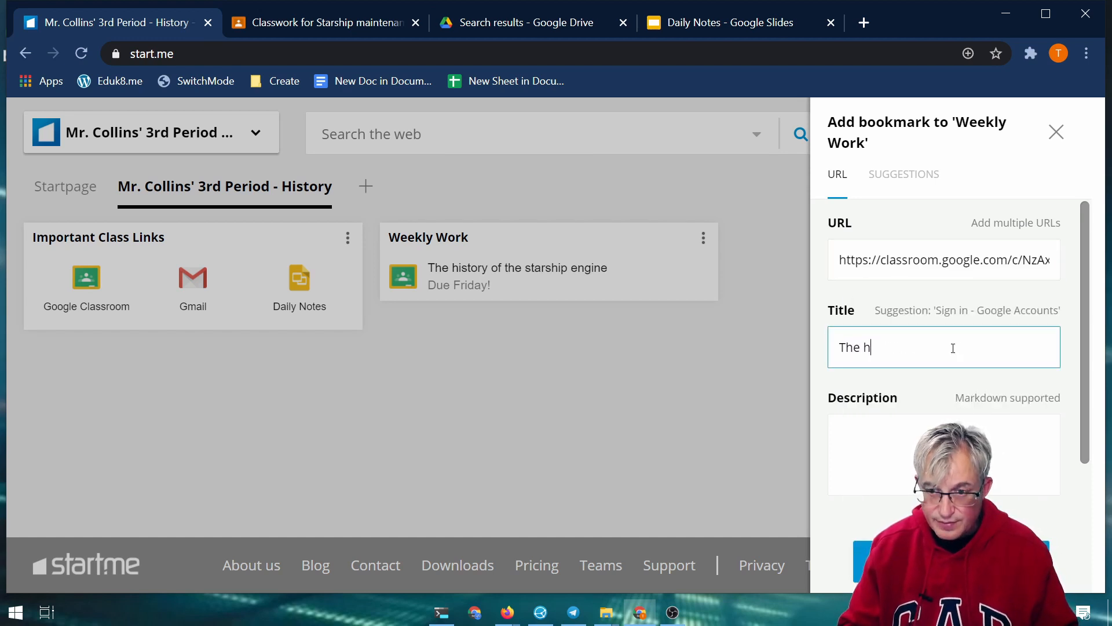
key(BackSpace)
text(H)
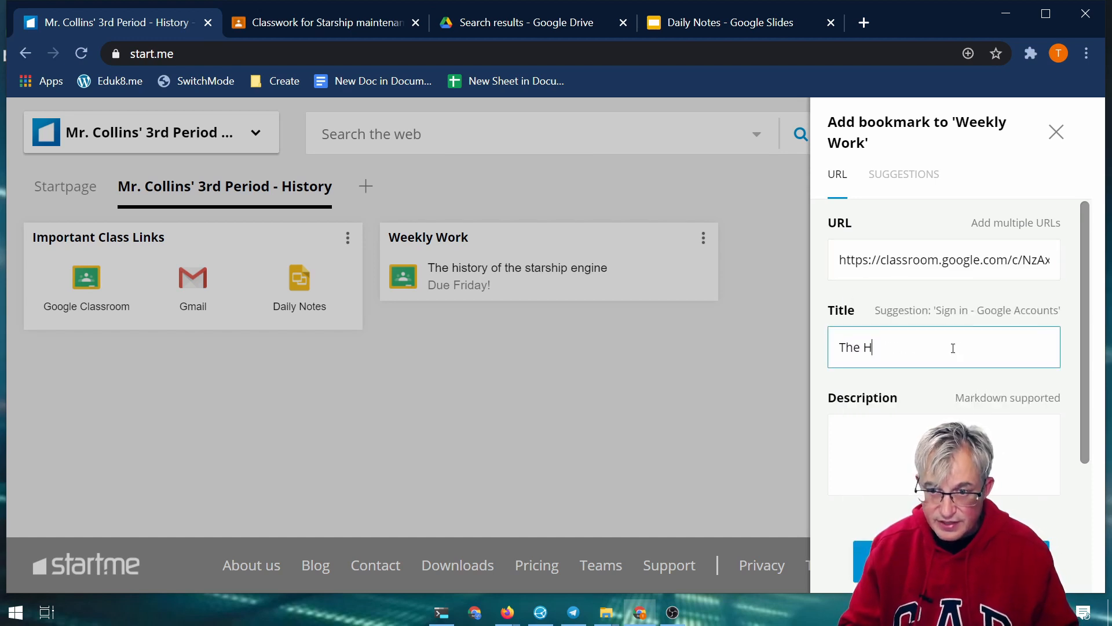
text(istory of Starfleet)
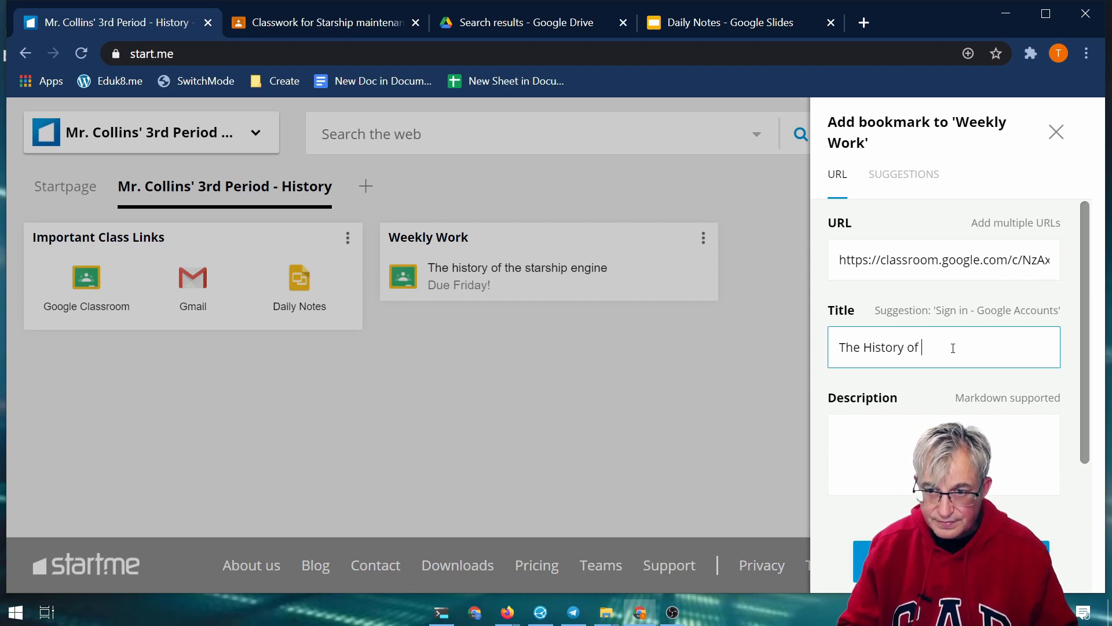
click(875, 437)
text(Due)
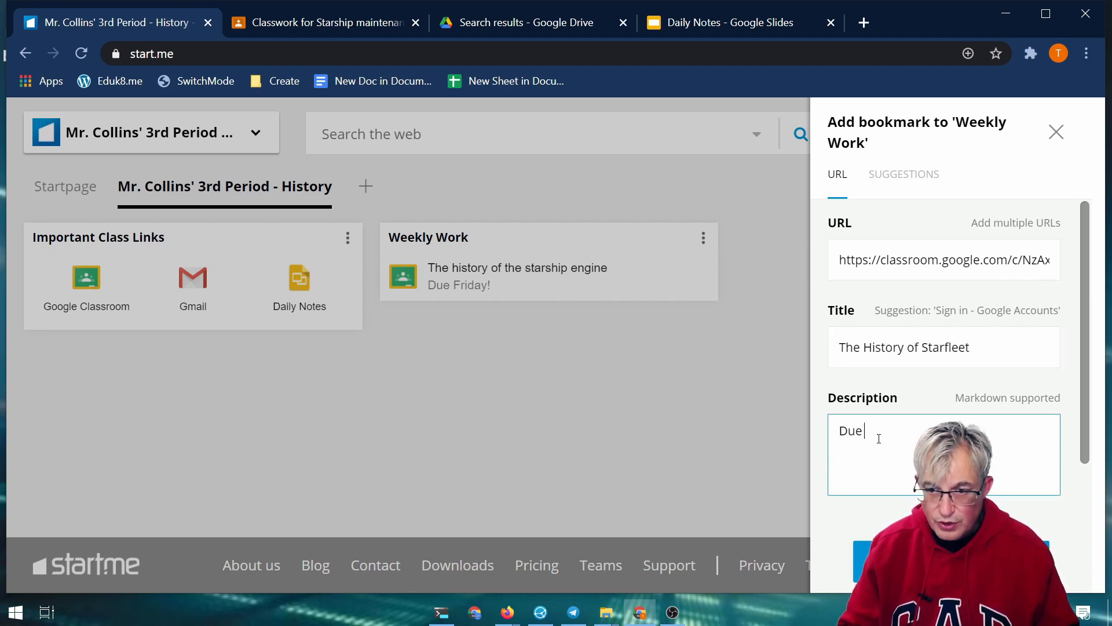
text( Wednesday!!)
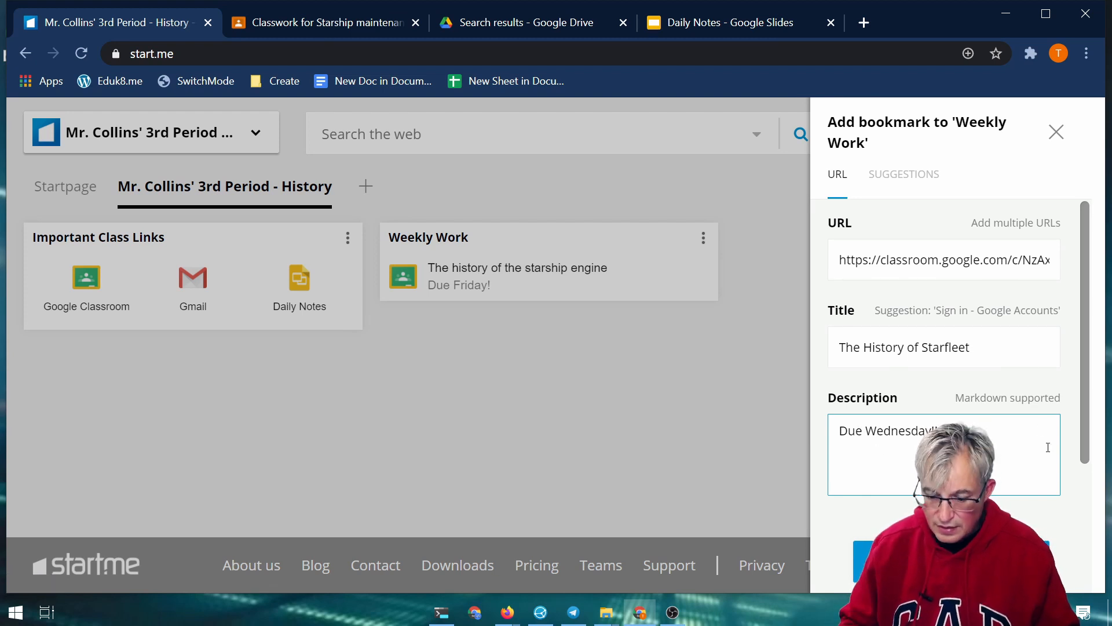
click(866, 430)
text(*)
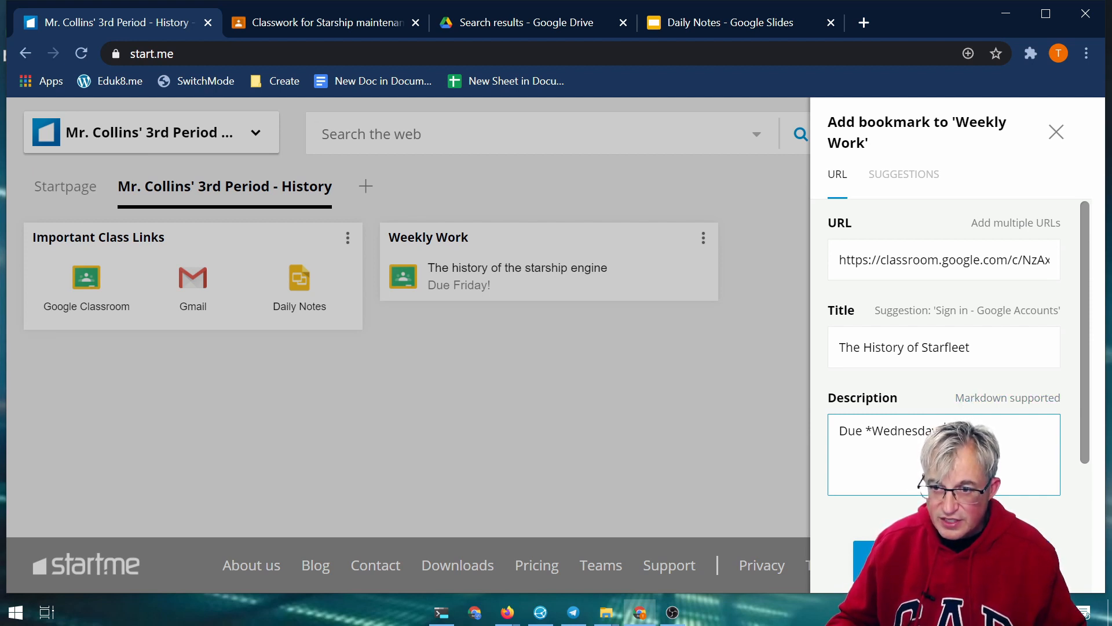
click(869, 559)
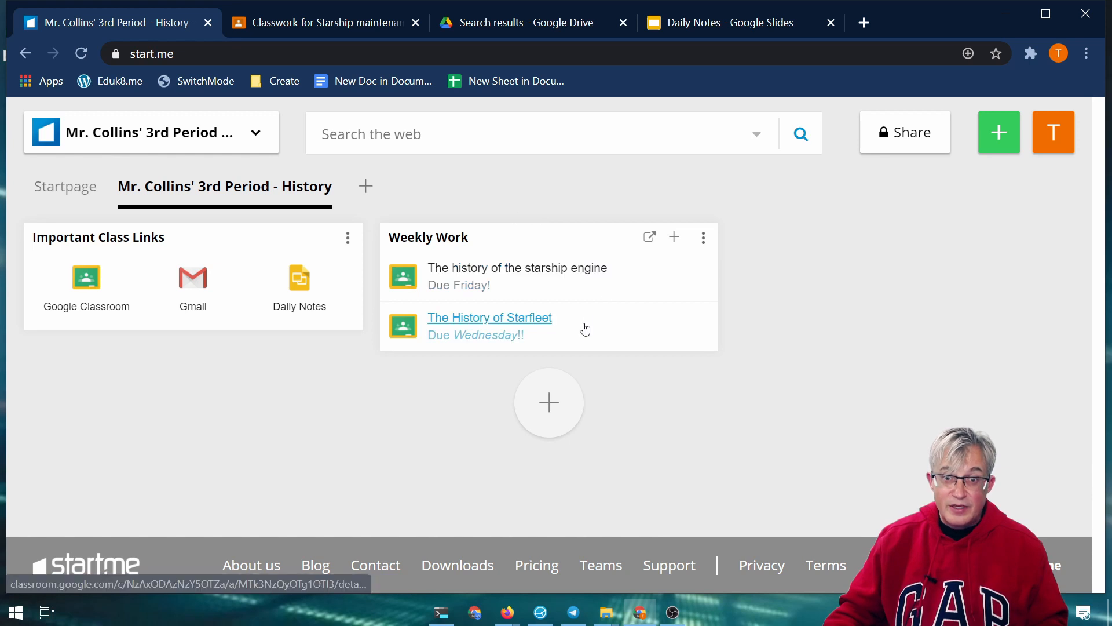
Step: Move the Starfleet bookmark above the starship engine bookmark in the "Weekly Work" widget
drag(581, 325, 585, 271)
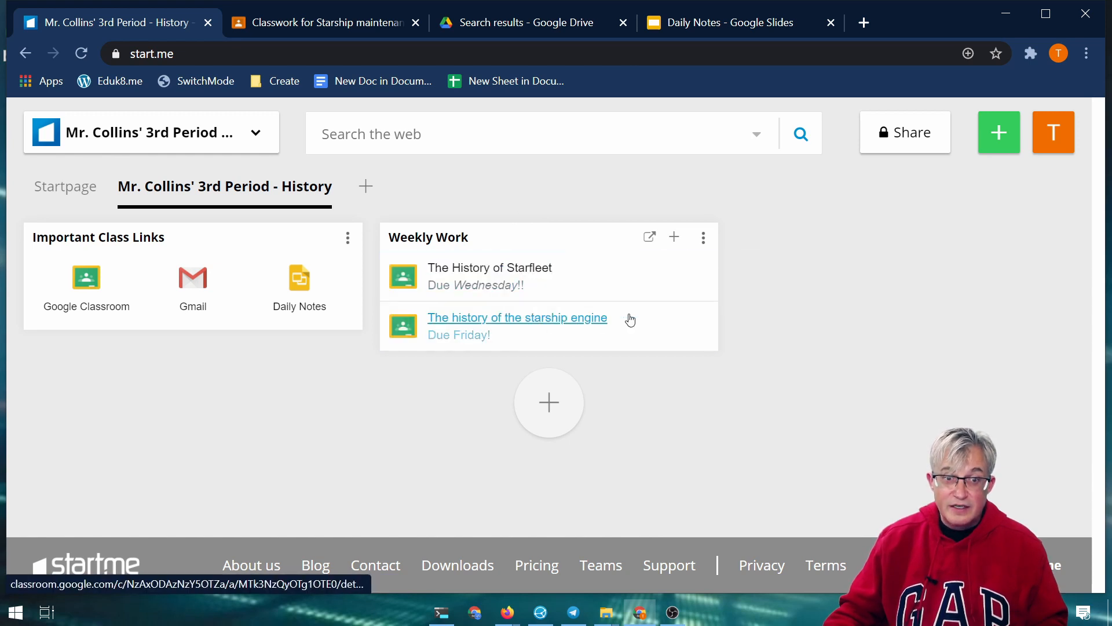
mouse_move(300, 283)
mouse_down()
mouse_move(191, 289)
mouse_move(232, 303)
mouse_move(295, 292)
mouse_up()
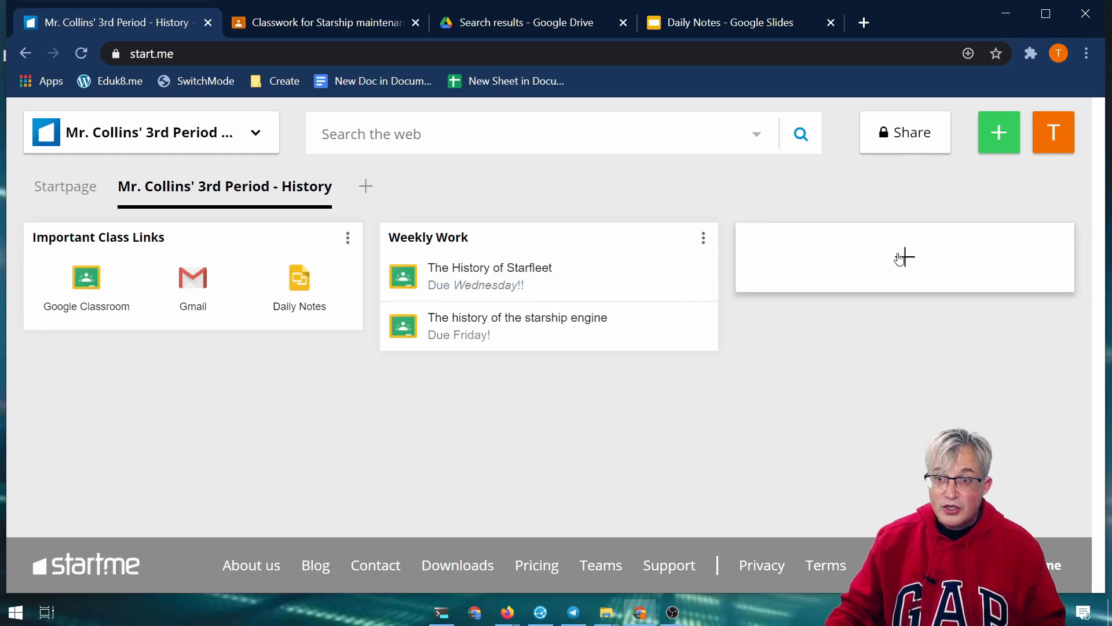
Step: Add a Notes widget in the empty third column of the class page
click(900, 259)
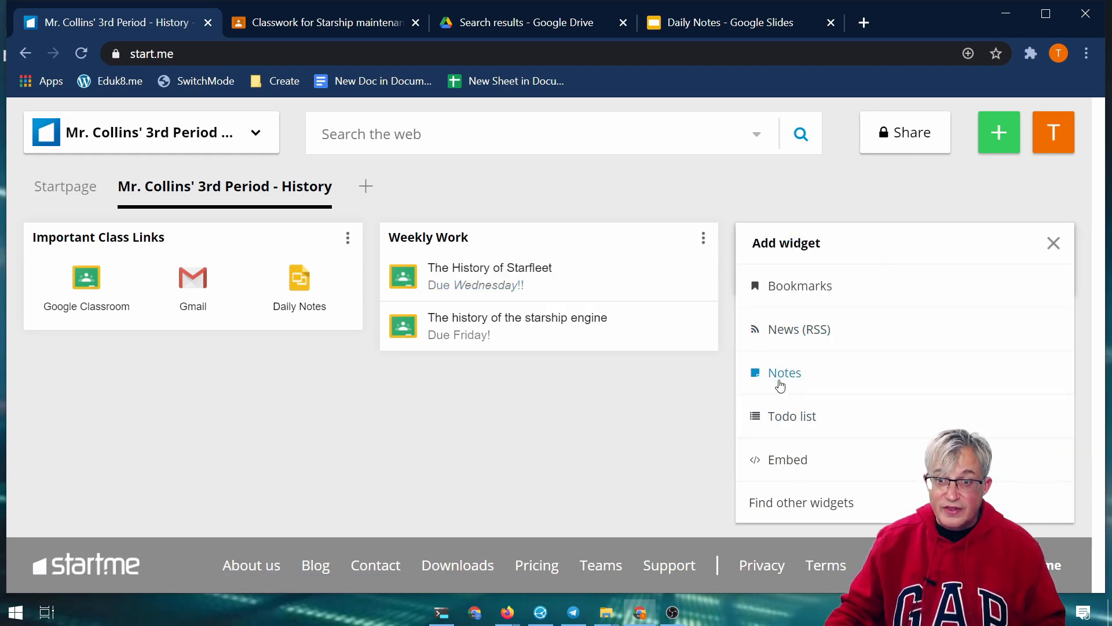
click(780, 382)
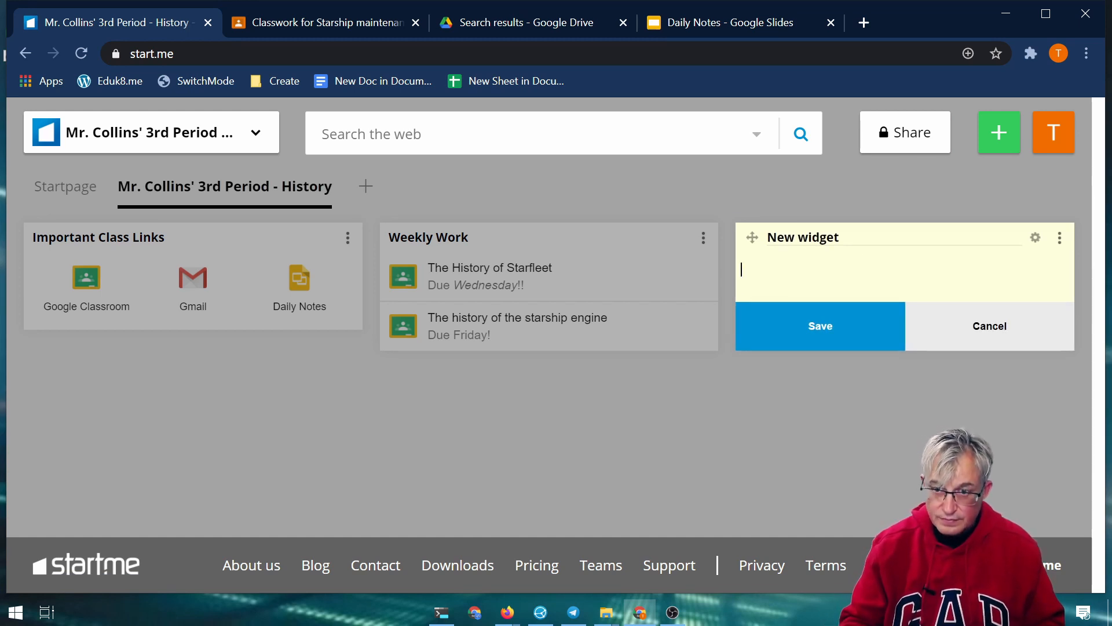
text(__Good week)
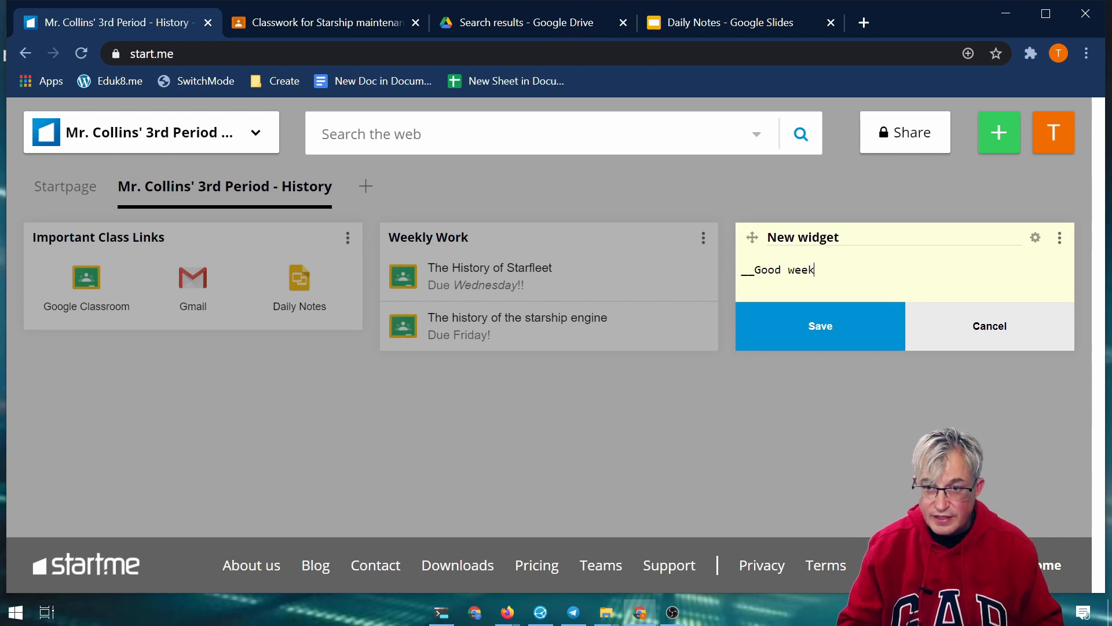
key(BackSpace)
key(BackSpace)
key(BackSpace)
key(BackSpace)
key(BackSpace)
key(BackSpace)
key(BackSpace)
key(BackSpace)
key(BackSpace)
key(BackSpace)
key(BackSpace)
Step: Save the note "## Here's looking at a good week!" with "I'm glad everyone is here this week, let's have fun and get to work!" below it
text(#)
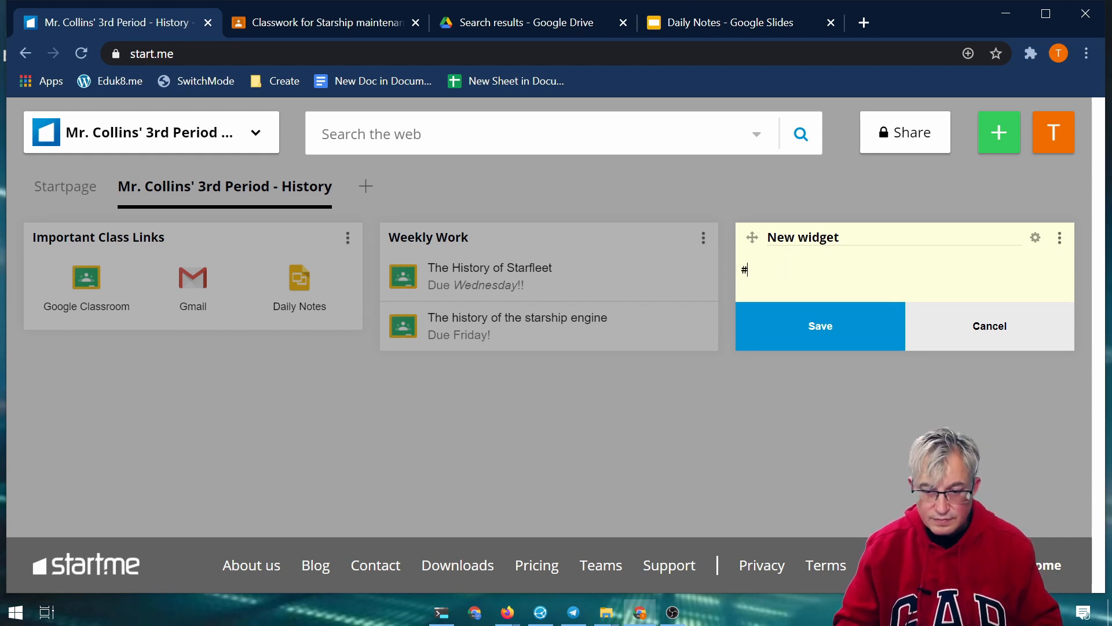
text(# Here's looking at a good week)
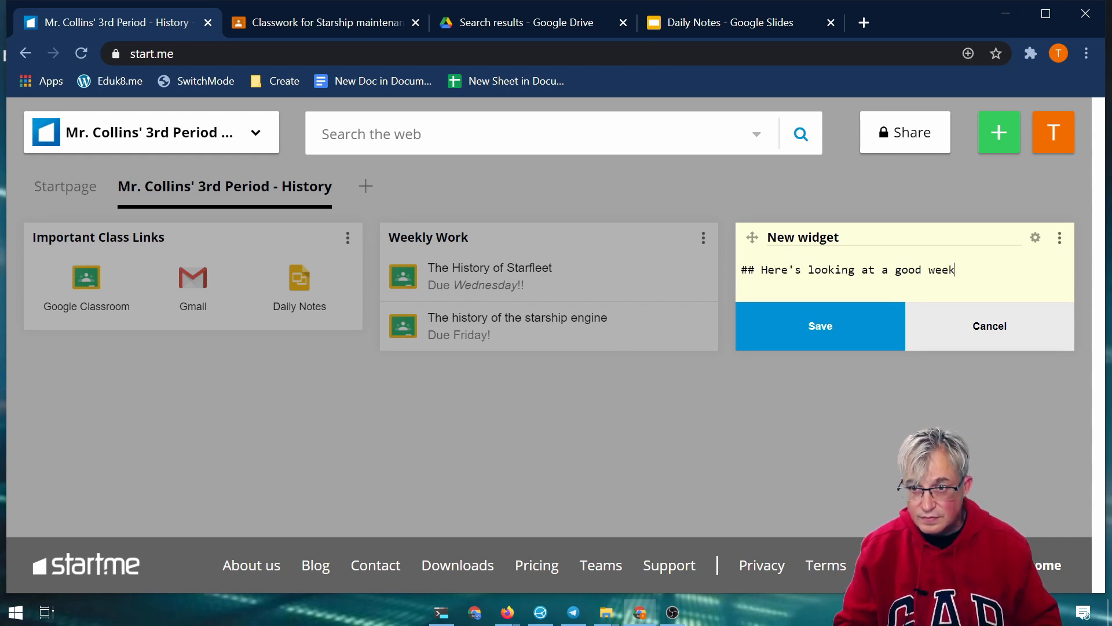
text(!)
key(Return)
key(Return)
text(I'm glad everyone is )
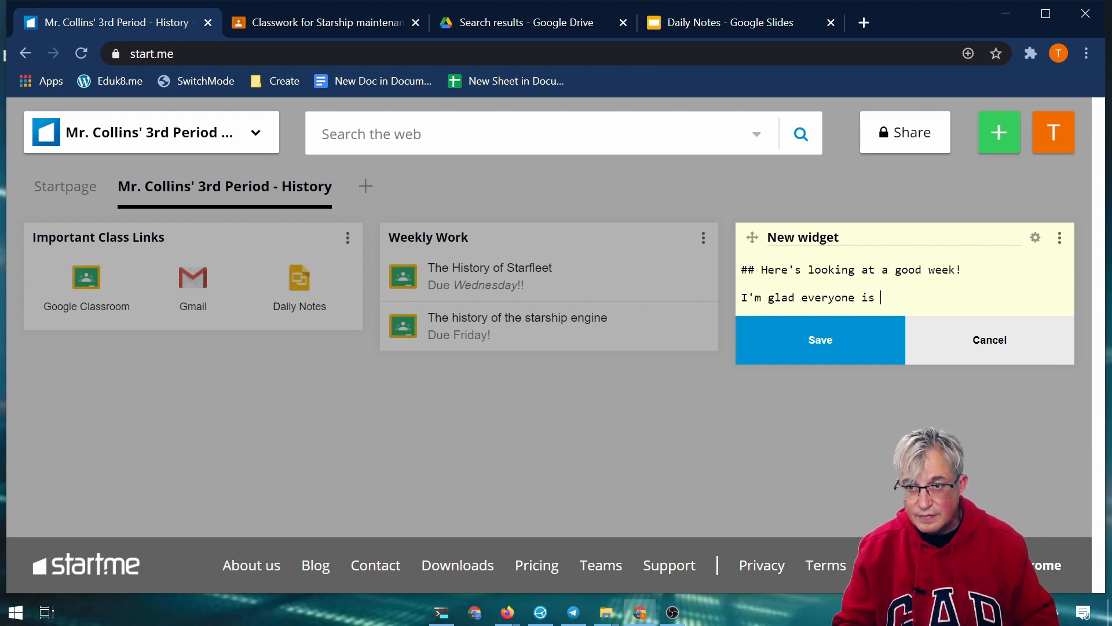
text(here this week, let's have fun and get to work!)
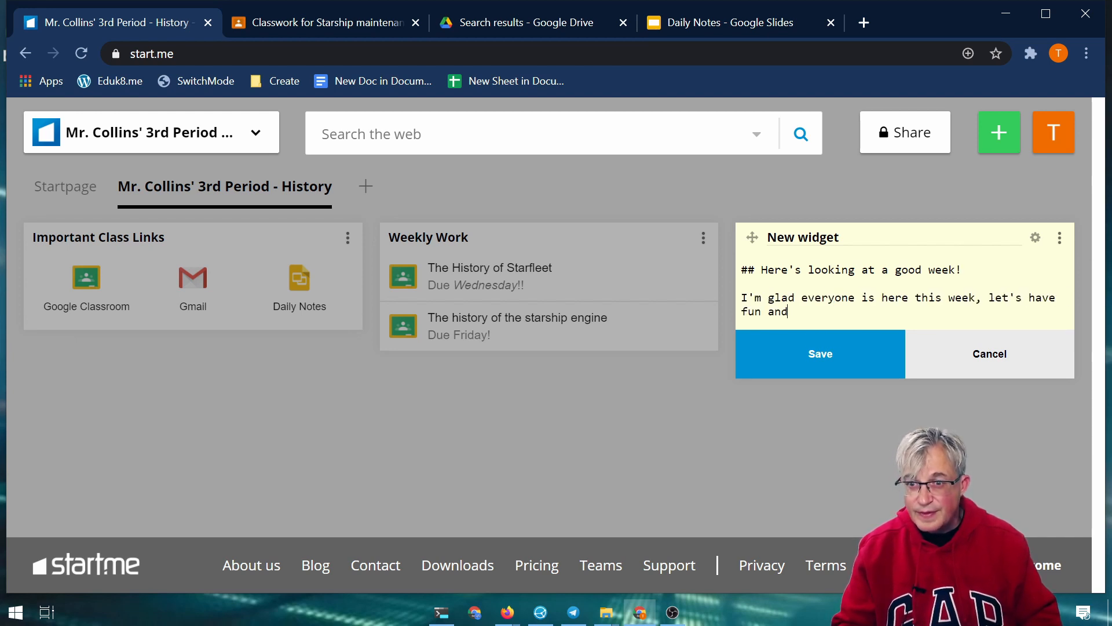
click(811, 374)
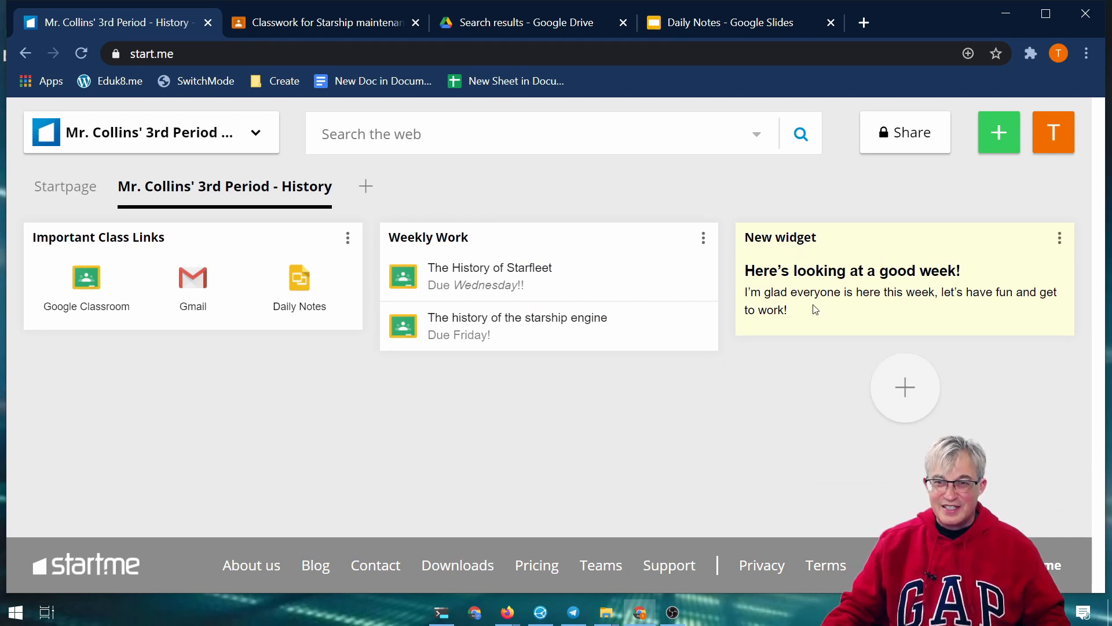
Step: Rename the new note widget to "Weekly Ideas and Info" and save it
click(1059, 238)
click(987, 271)
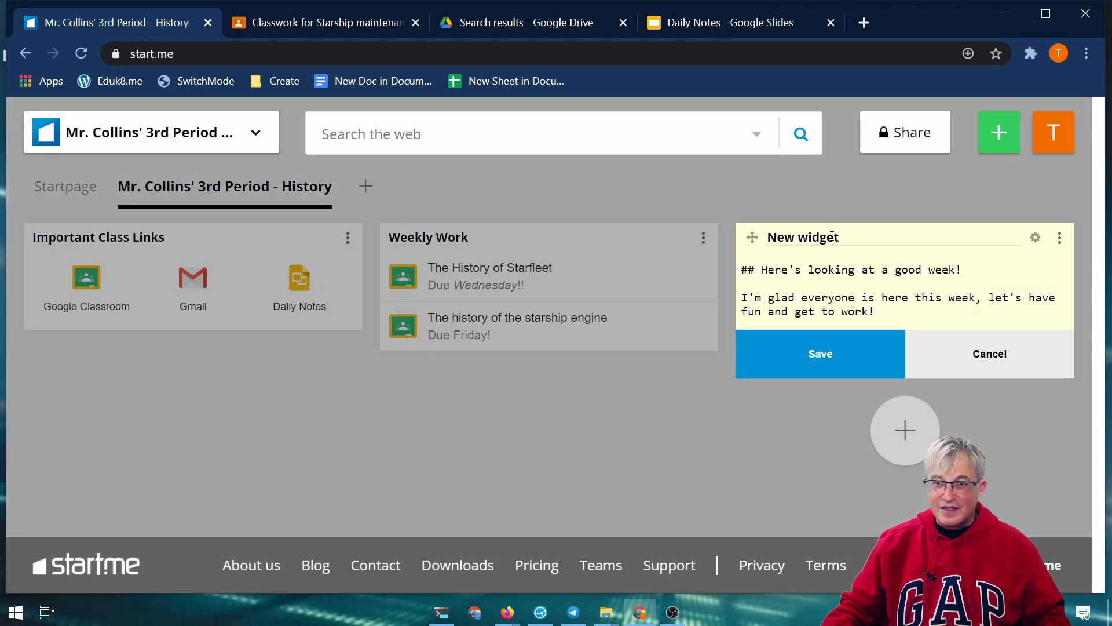
text(Weekly )
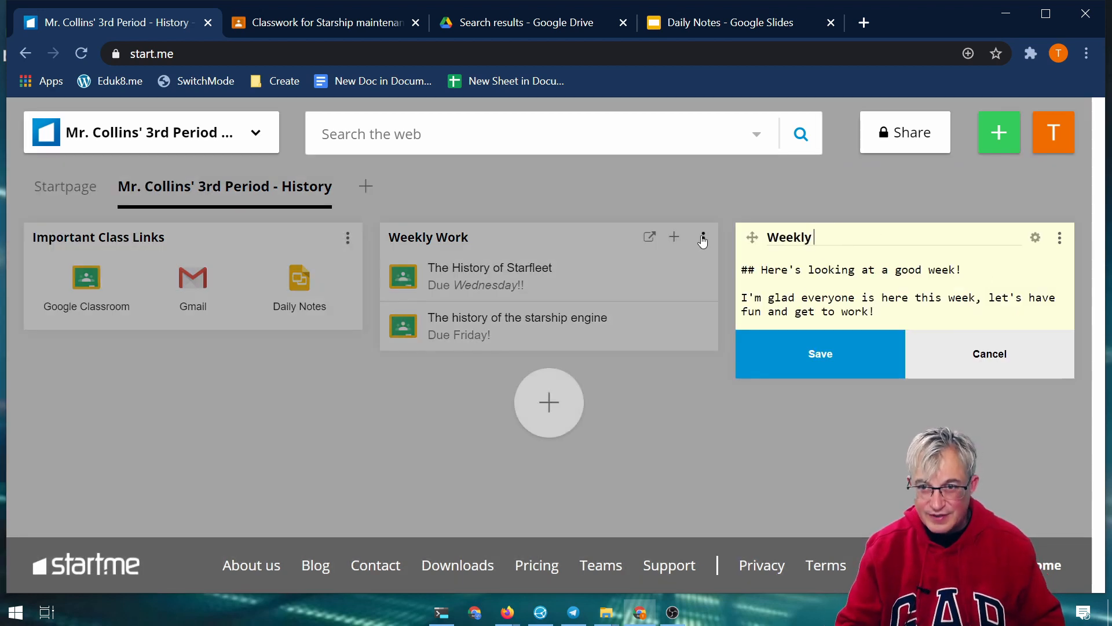
text(Ideas and Info)
key(Return)
Step: Examine the general and background settings of the "Weekly Ideas and Info" widget, including color and transparency, and finish editing it
click(1059, 237)
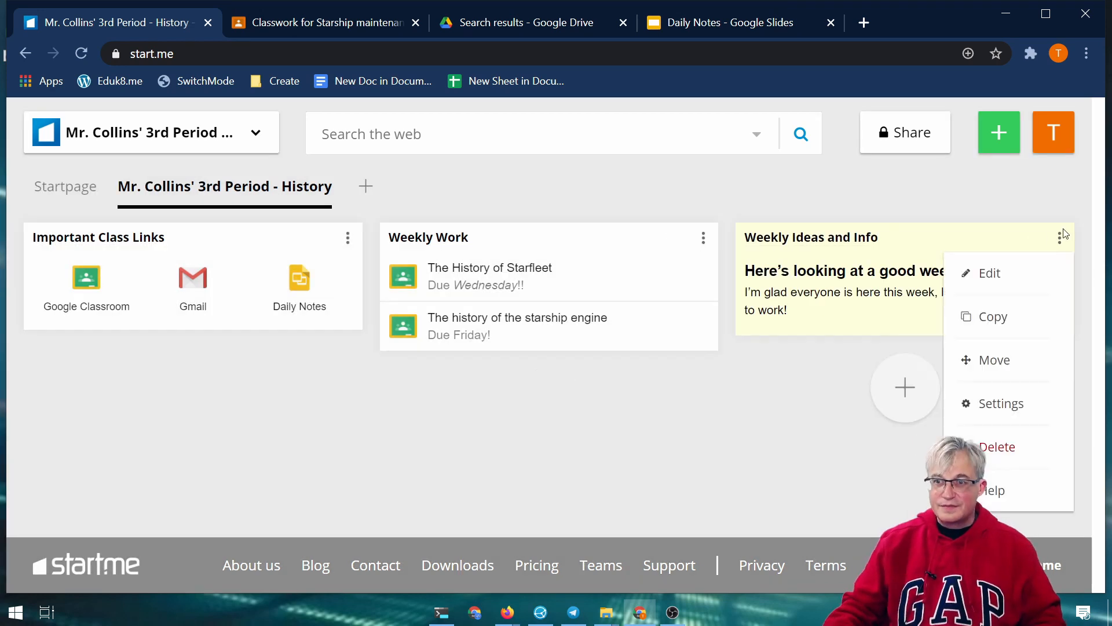
click(987, 271)
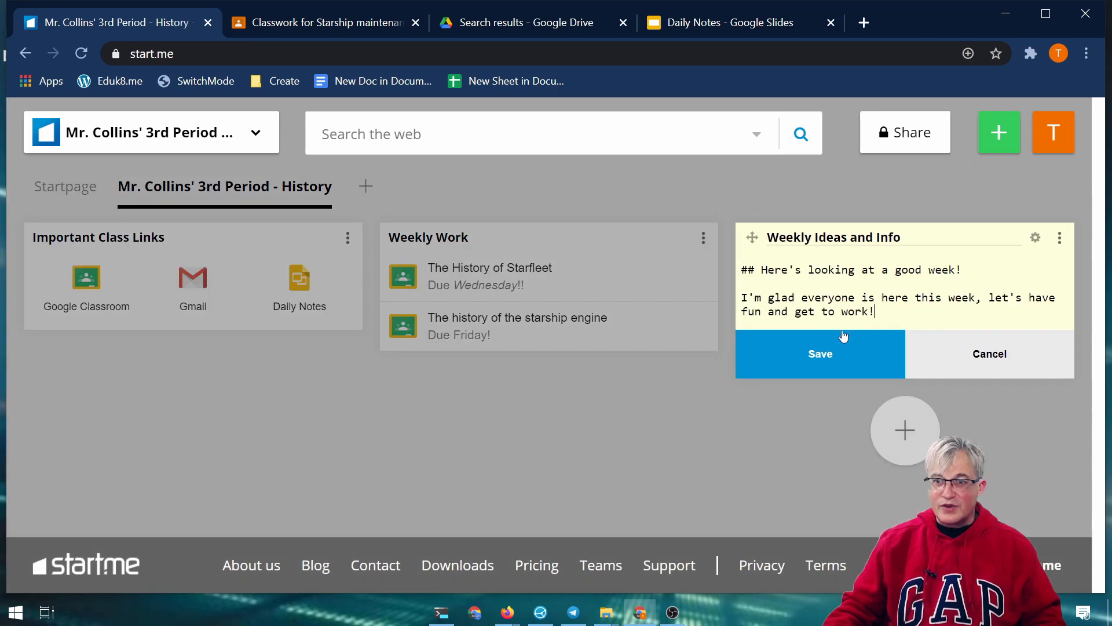
click(1036, 238)
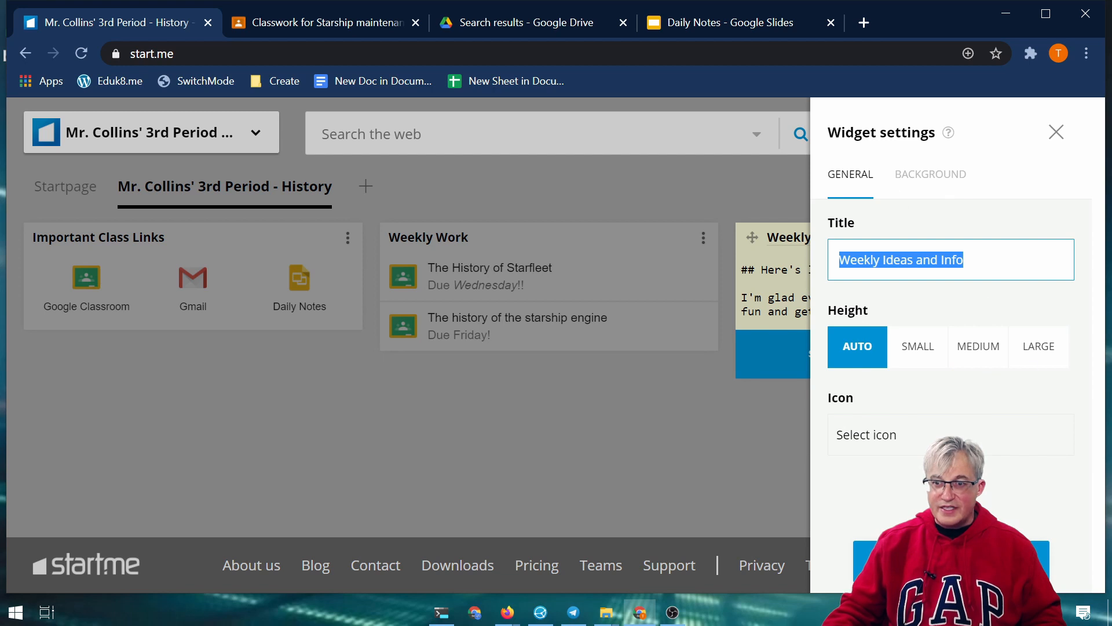
click(901, 174)
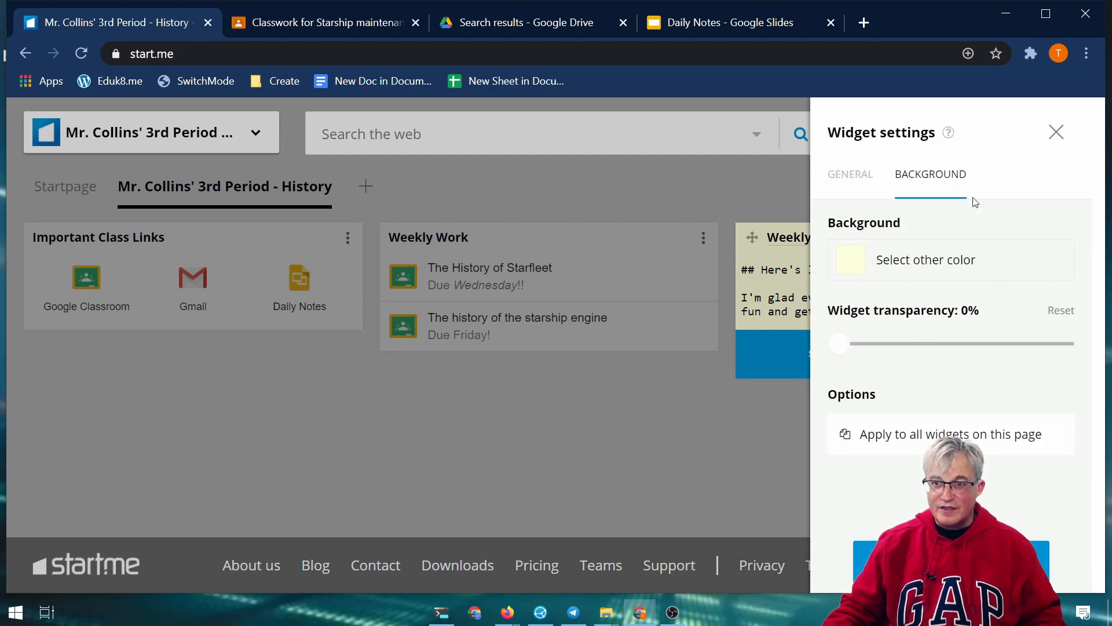
click(1057, 134)
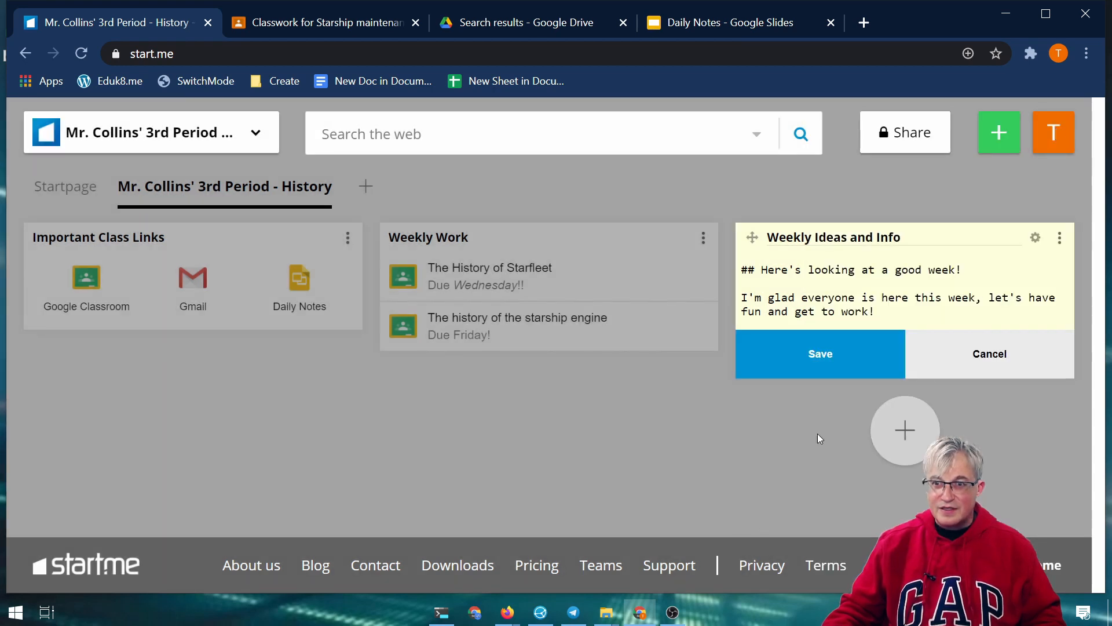
click(816, 362)
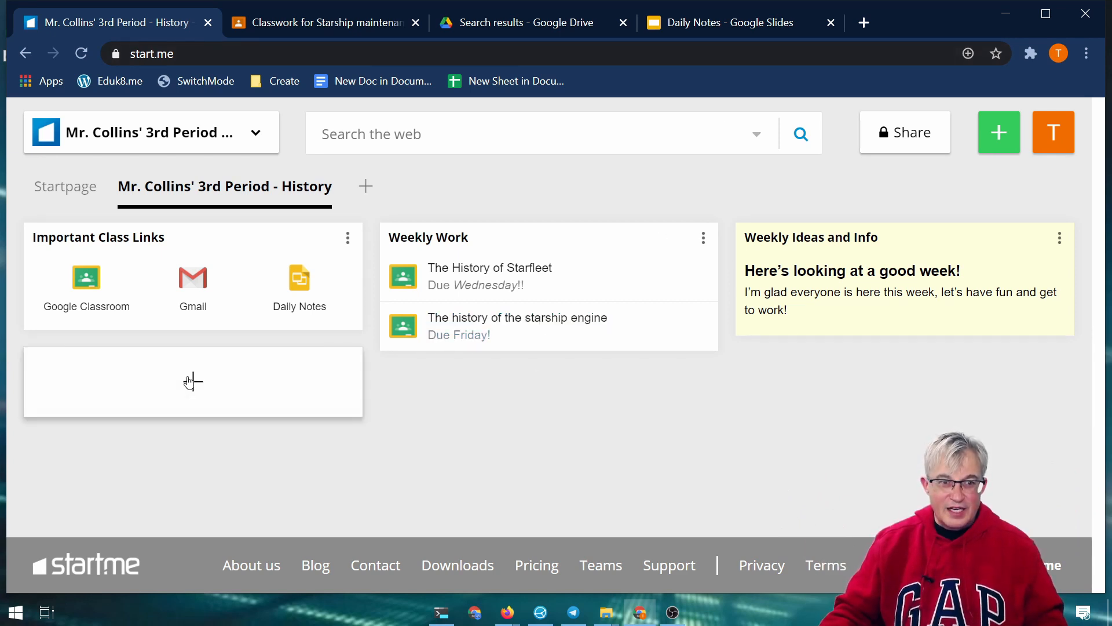
Step: Add a Bookmarks widget titled "Google Documents" below "Important Class Links" in the first column
click(210, 390)
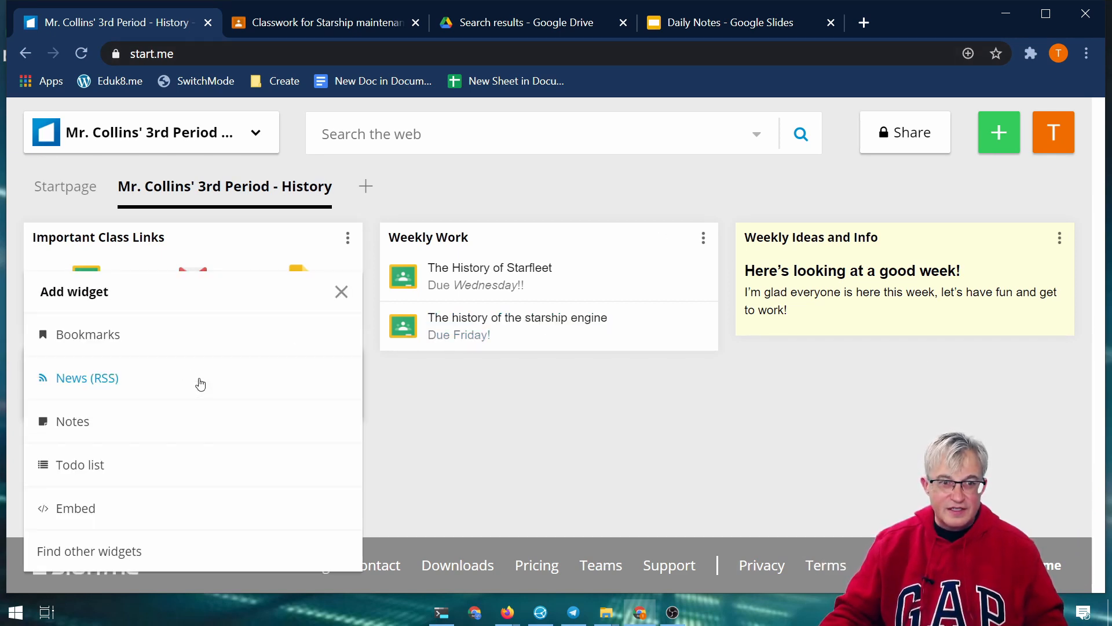
click(54, 334)
text(Google Documents)
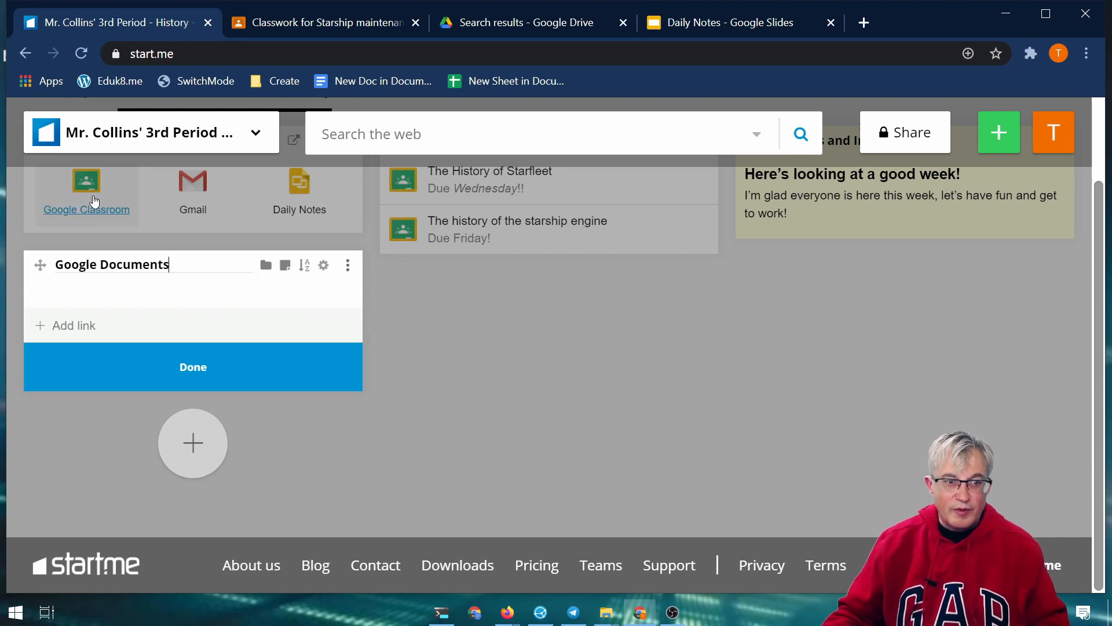
click(82, 326)
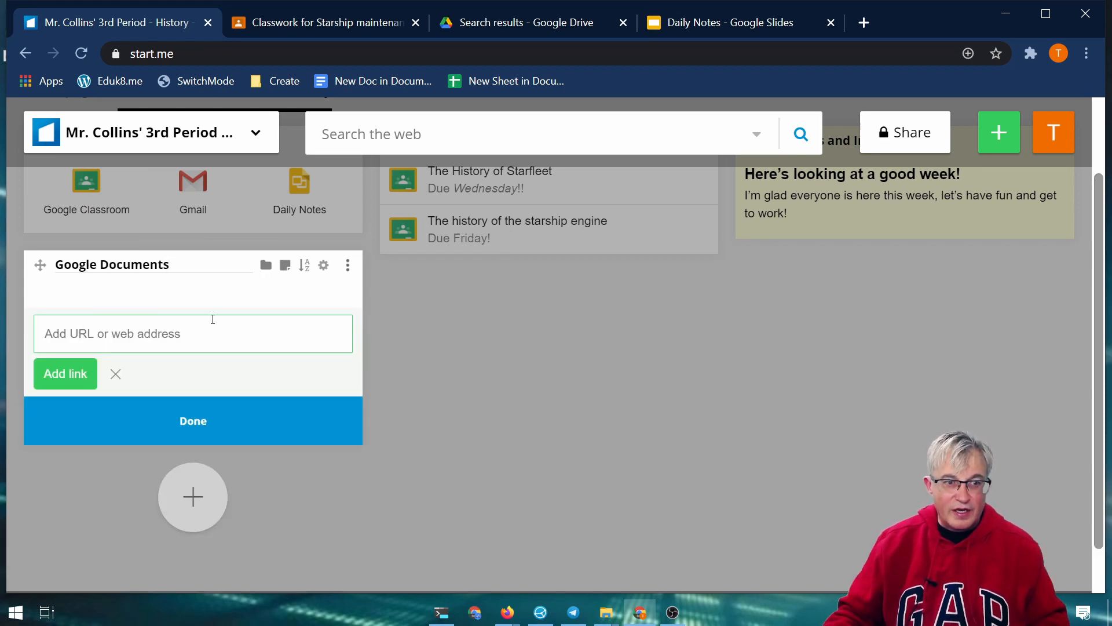
text(https:)
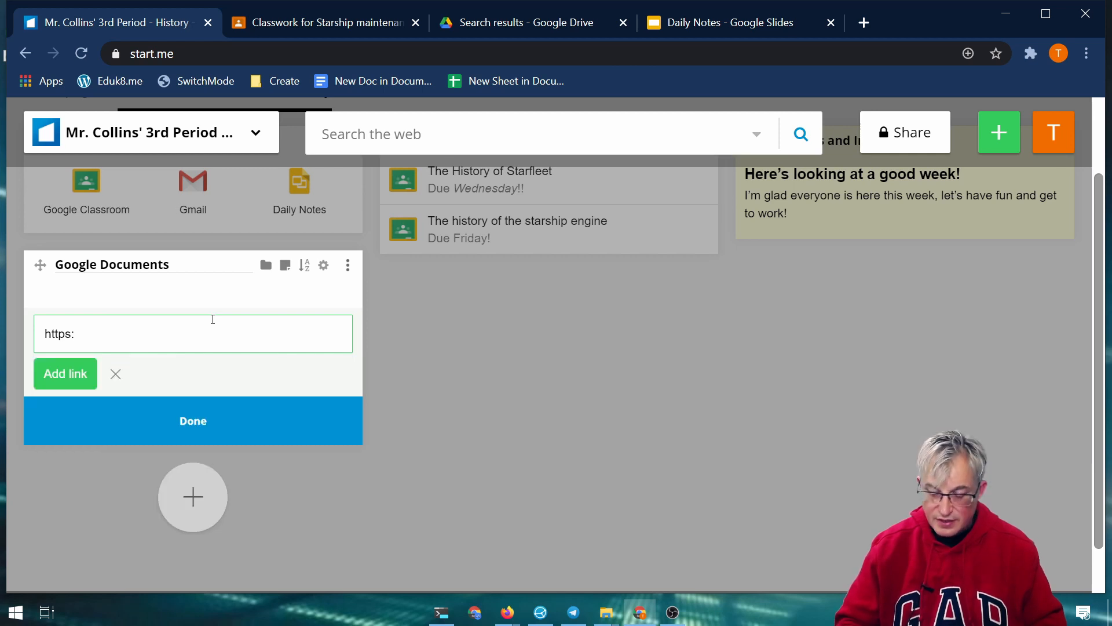
text(//docs)
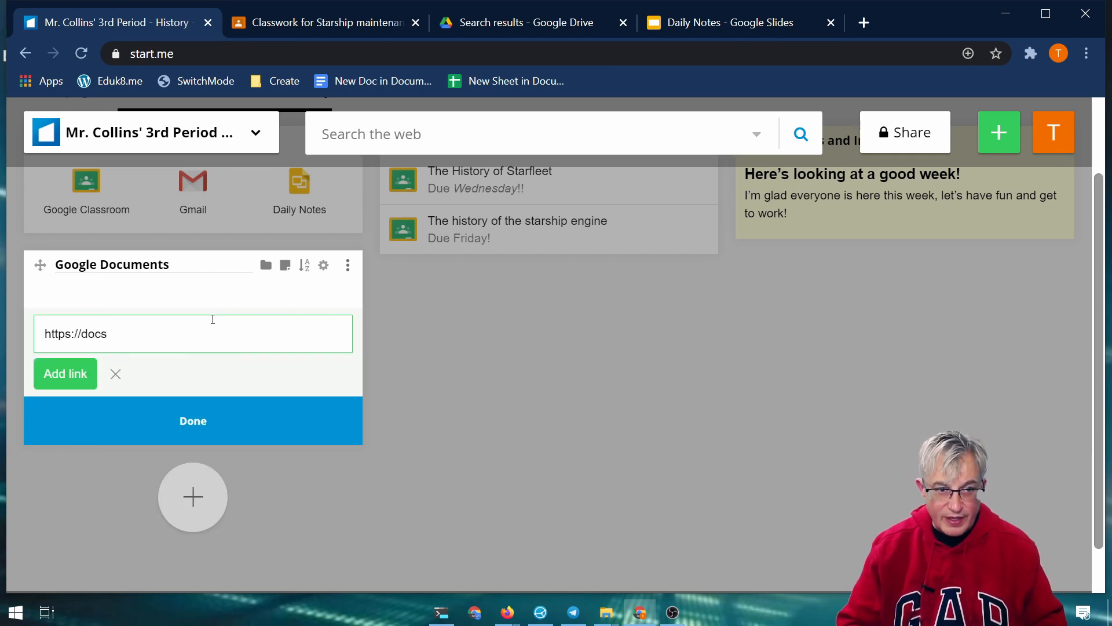
text(.new/)
key(Return)
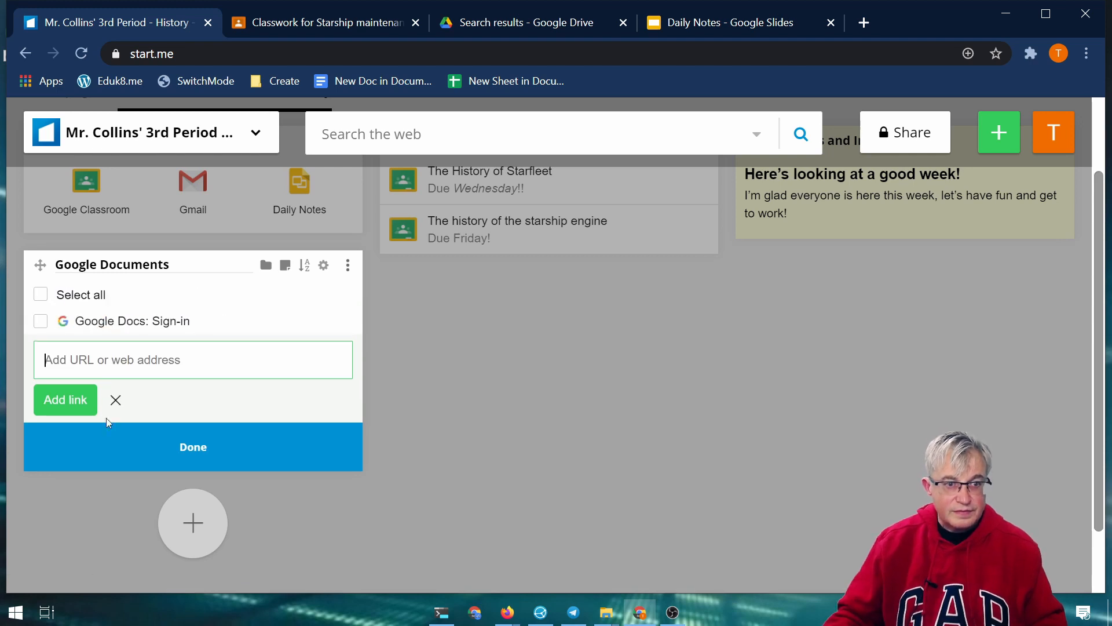
text(https:)
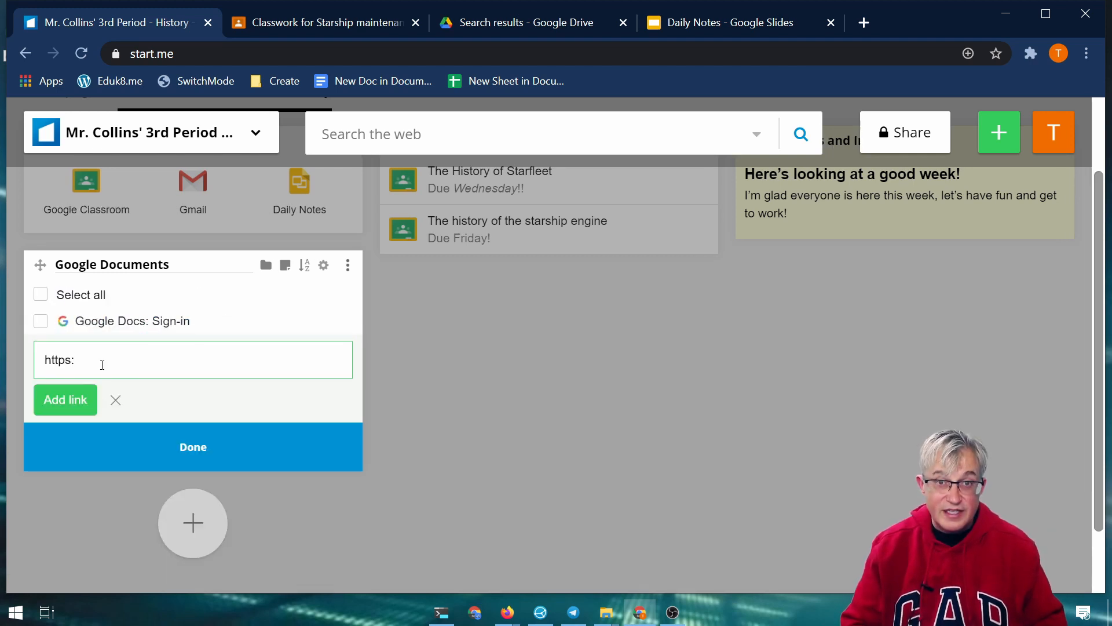
text(//sheets.new)
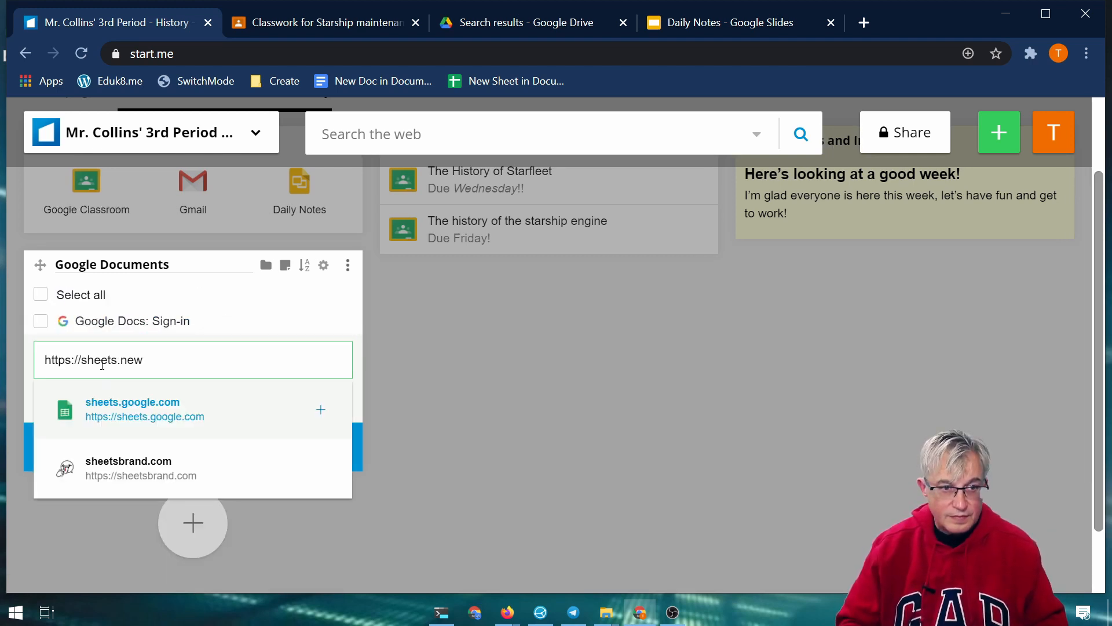
key(Return)
text(https://)
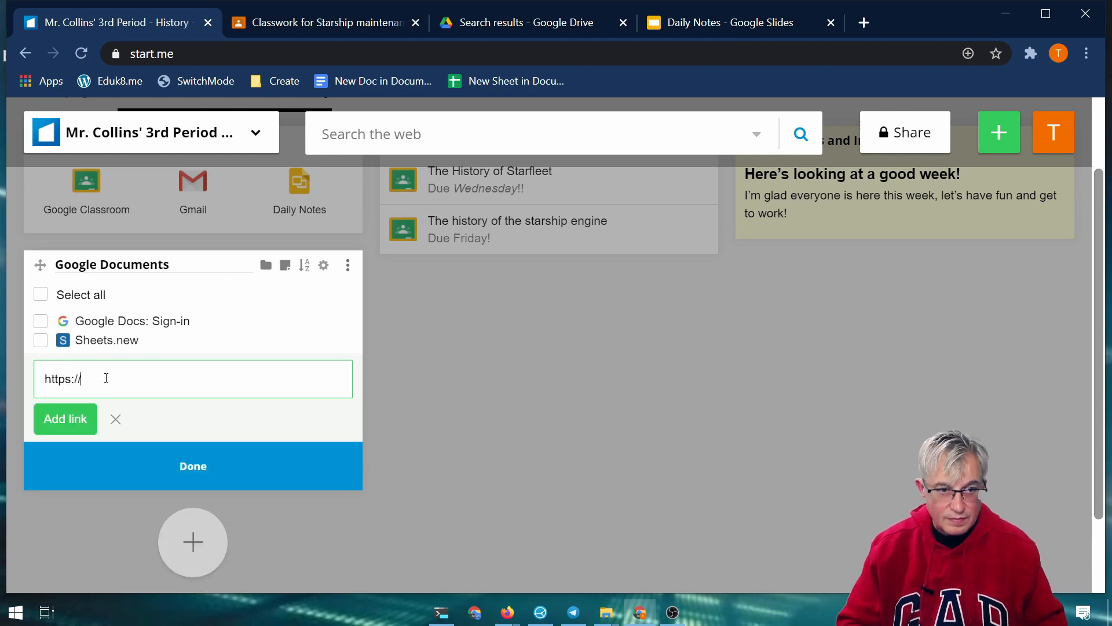
text(slides.new)
key(Return)
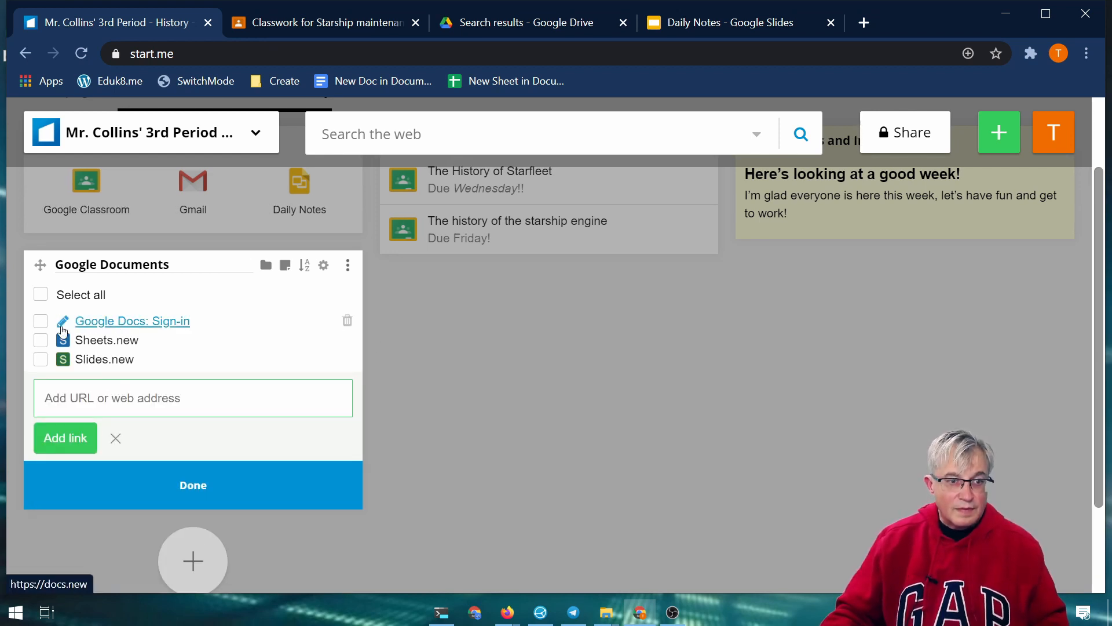
Step: Change the title of the docs.new bookmark to "New Doc" and save it
click(62, 324)
key(BackSpace)
key(BackSpace)
key(BackSpace)
key(BackSpace)
key(BackSpace)
key(BackSpace)
key(BackSpace)
key(BackSpace)
key(BackSpace)
key(BackSpace)
key(BackSpace)
key(BackSpace)
key(BackSpace)
key(BackSpace)
key(BackSpace)
key(BackSpace)
key(BackSpace)
key(BackSpace)
key(BackSpace)
key(BackSpace)
text(New )
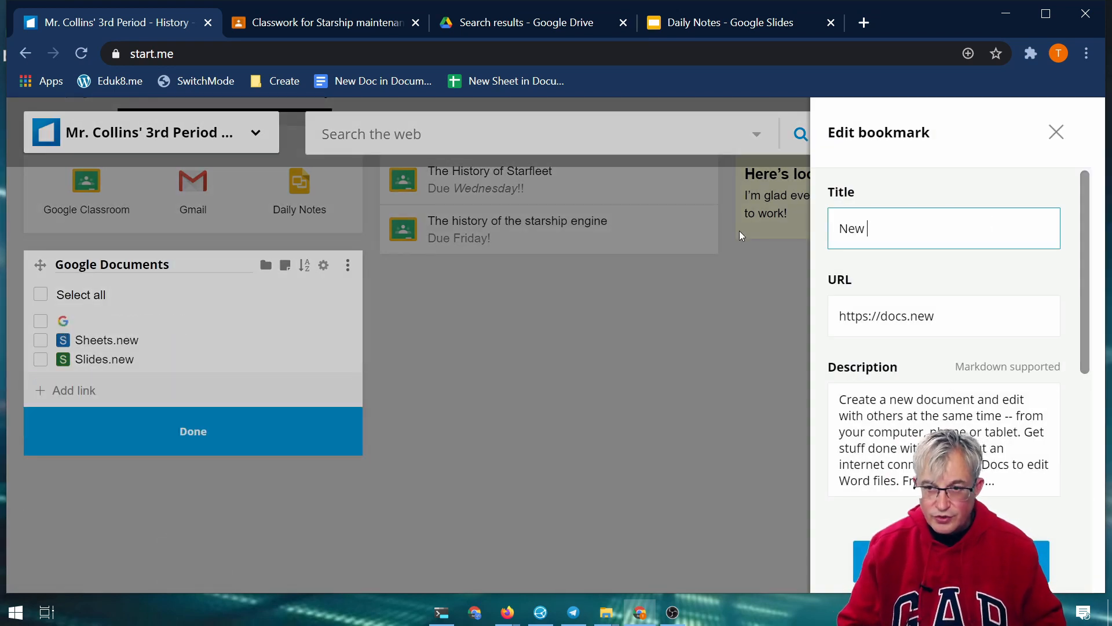
text(Doc)
click(921, 561)
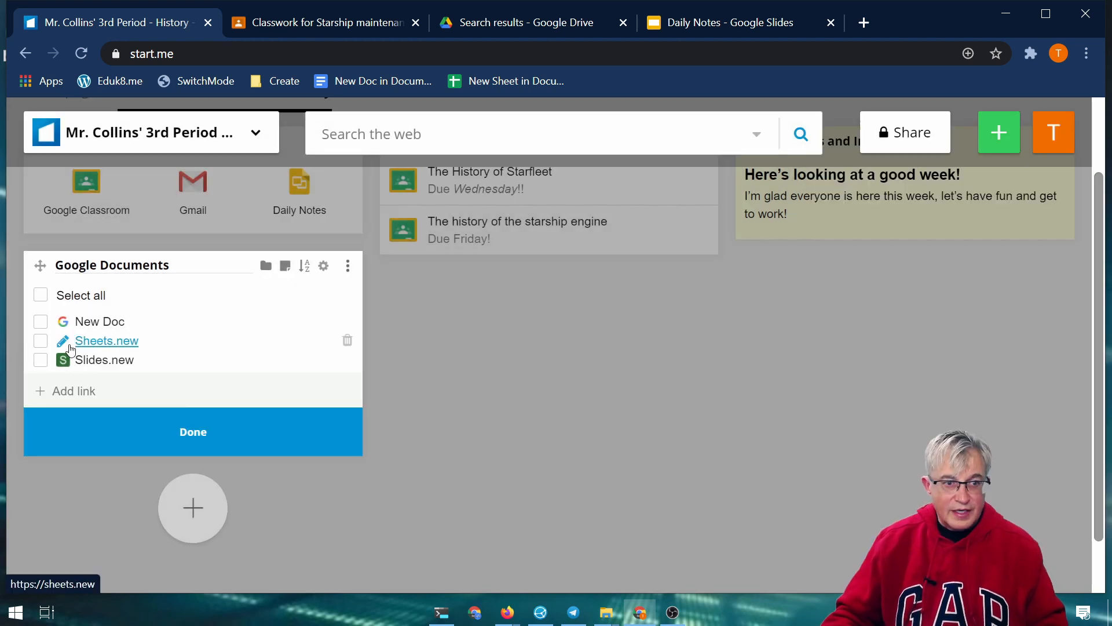
Step: Retitle the sheets.new bookmark as "New Sheets" and save it
click(65, 345)
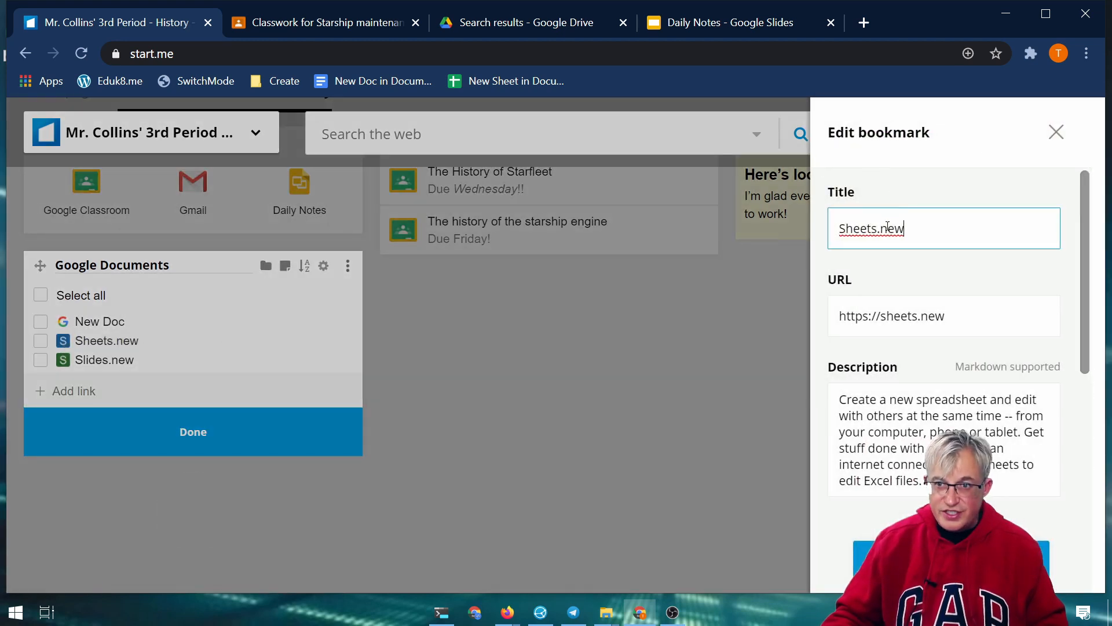
drag(906, 228, 827, 234)
text(New)
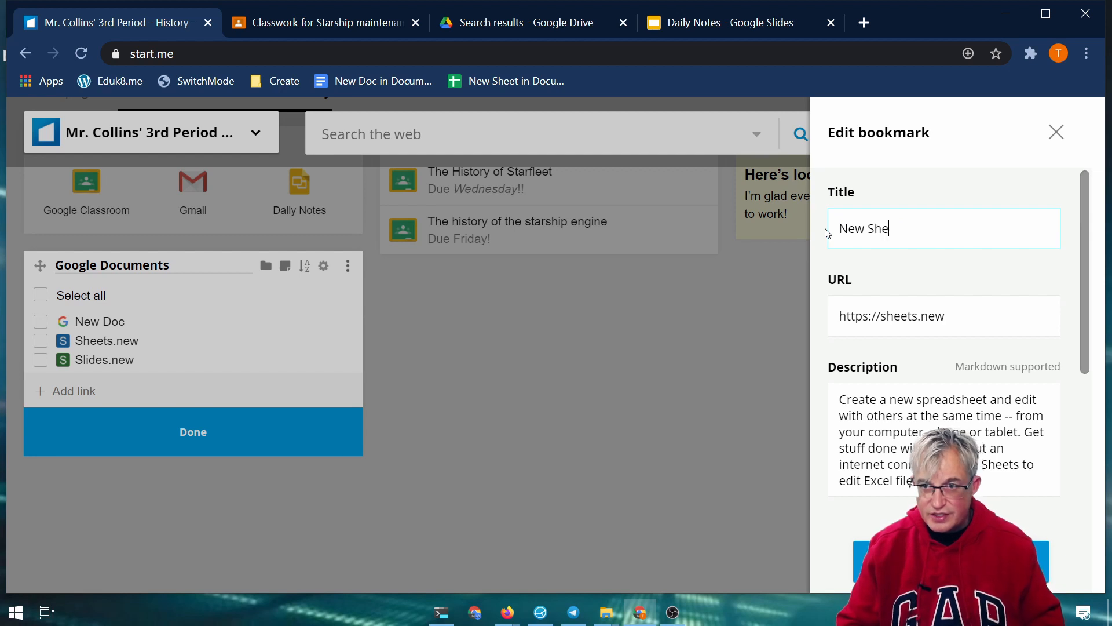
key(Return)
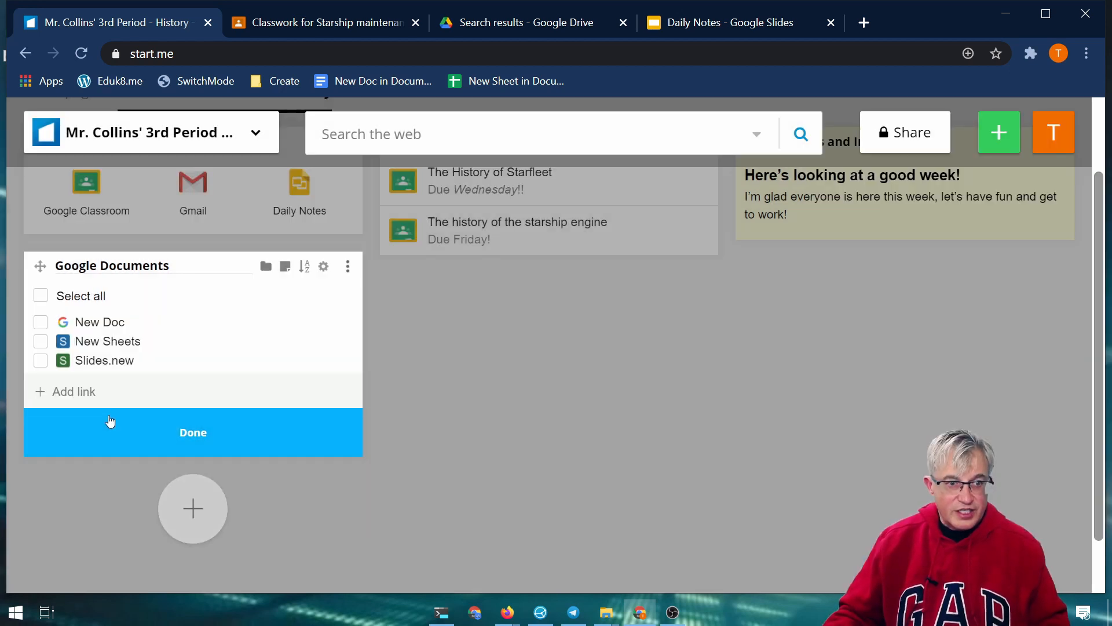
Step: Retitle the slides.new bookmark as "New Slides" and save it
click(69, 358)
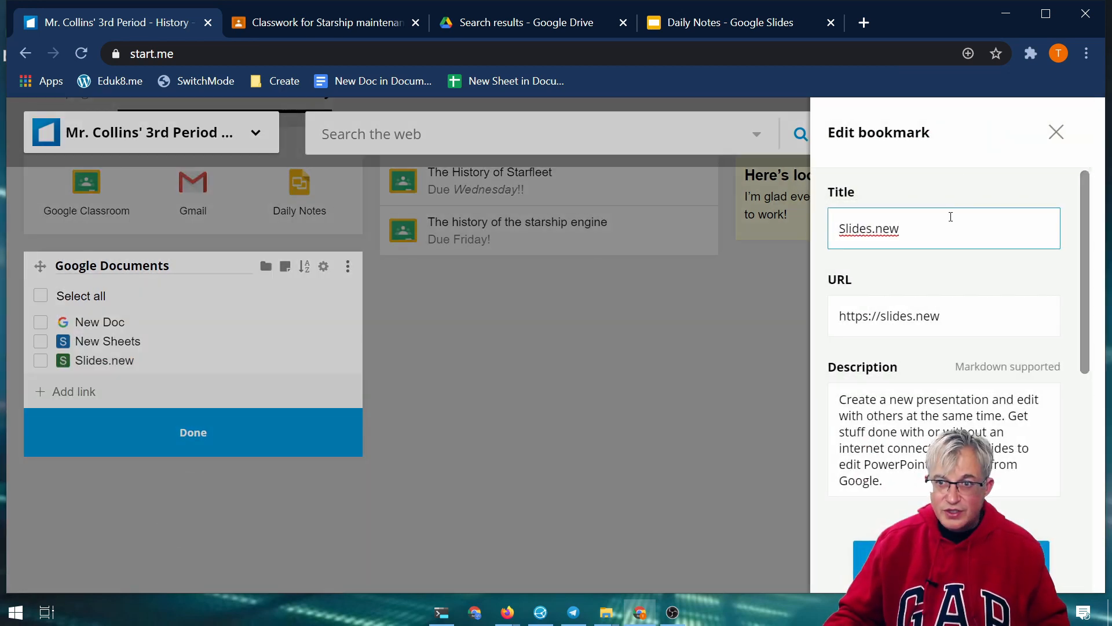
drag(894, 218, 825, 230)
text(New )
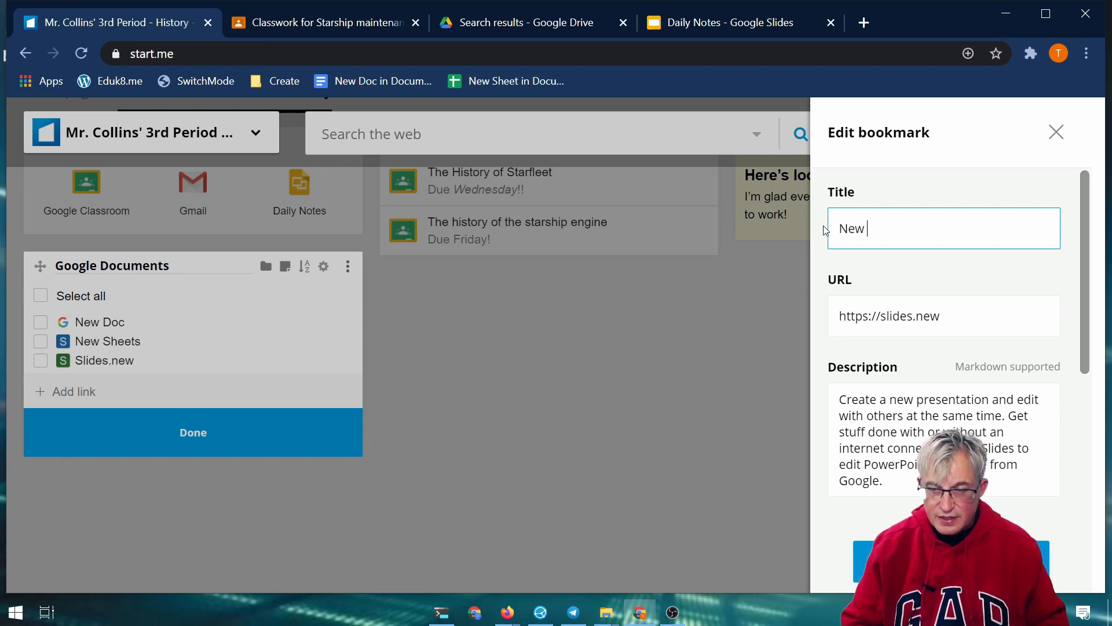
text(Slides)
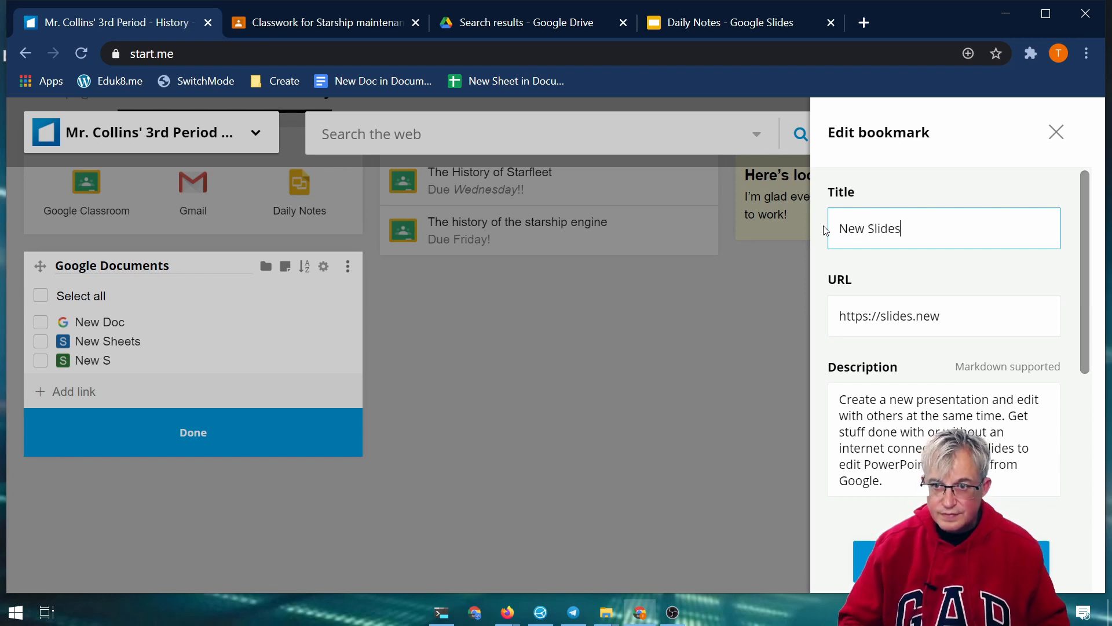
key(Return)
Step: Set the "Google Documents" widget to show its bookmarks as icons and finish editing it
click(348, 266)
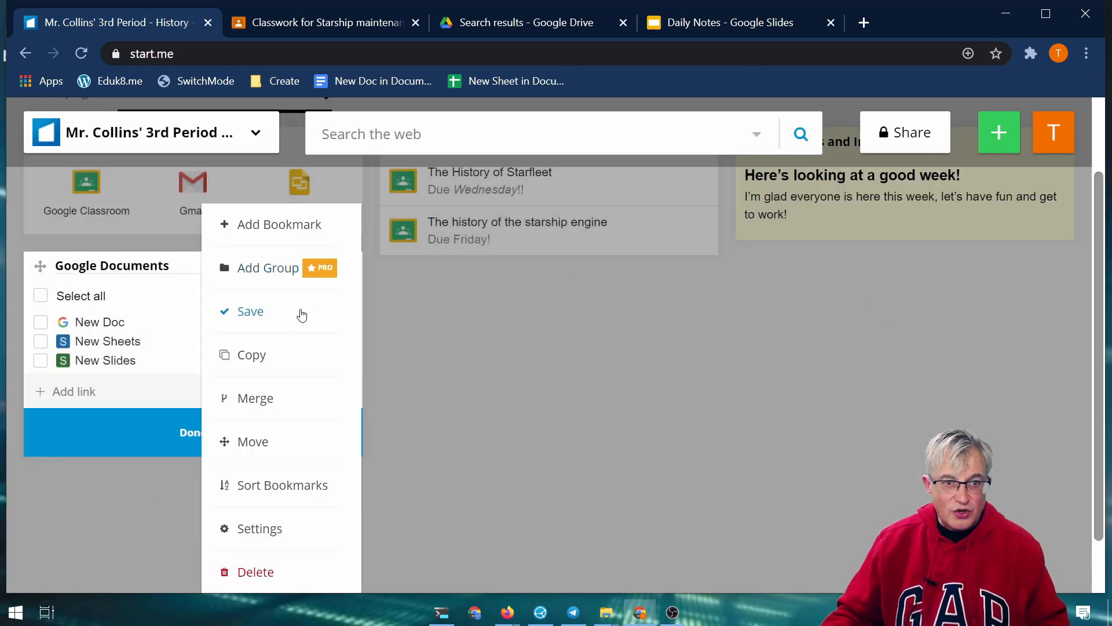
click(270, 526)
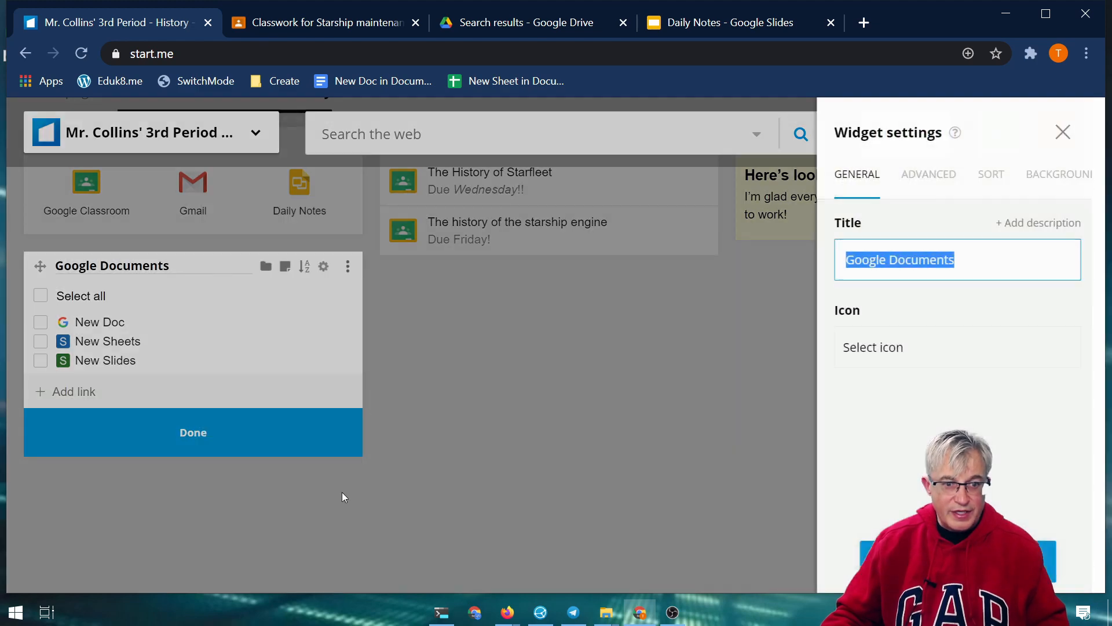
click(923, 177)
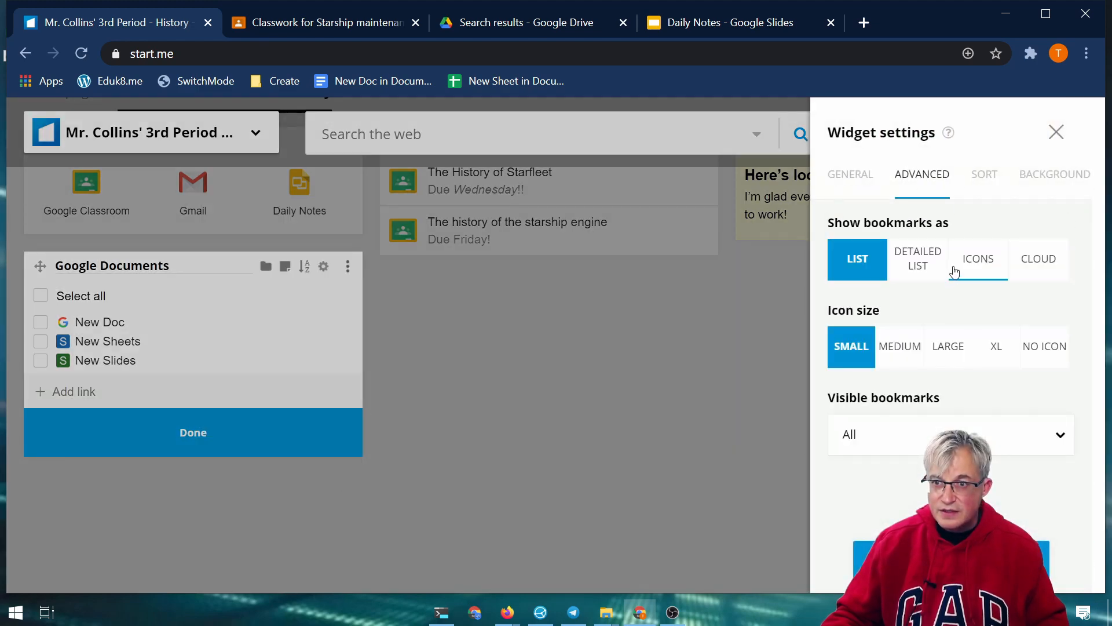
click(954, 271)
click(597, 544)
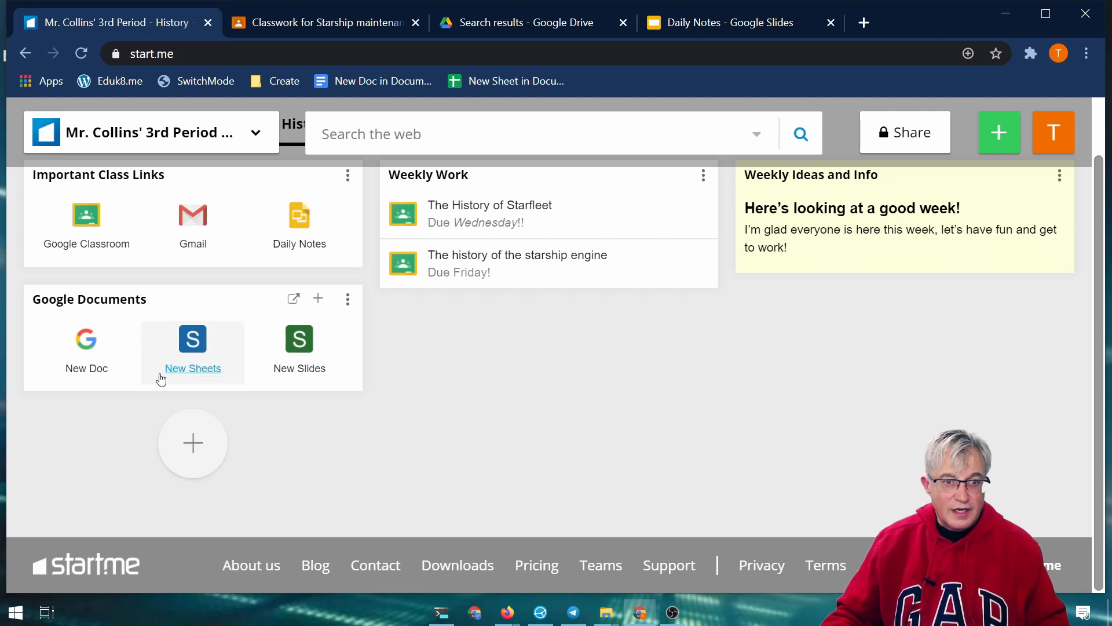
Step: Test the "New Slides" bookmark by opening it, and return to the class page
click(301, 351)
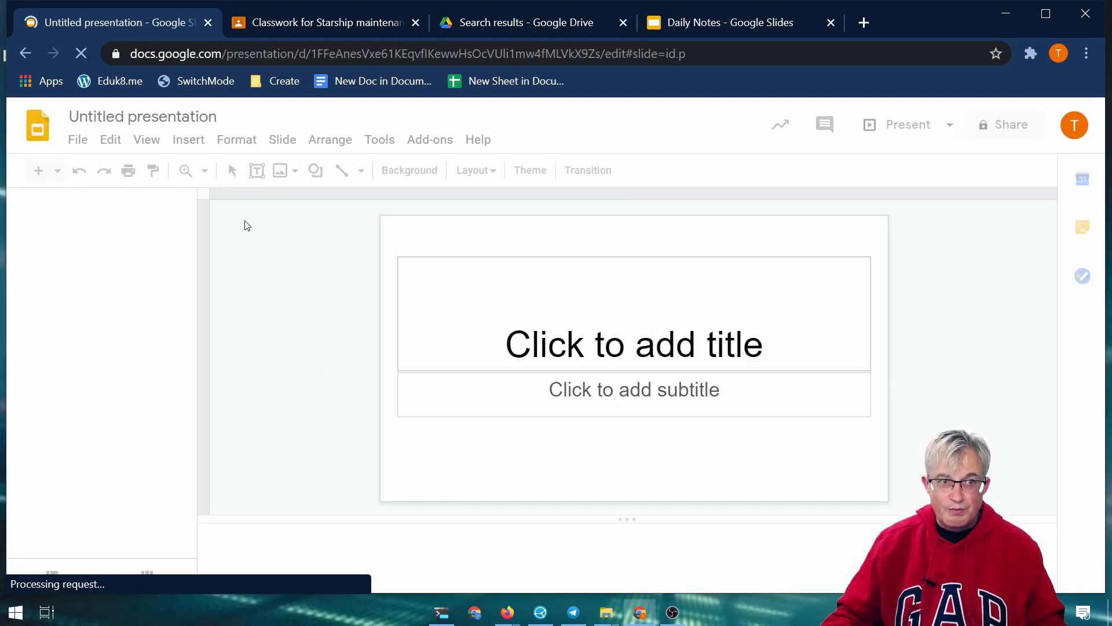
key(alt+Left)
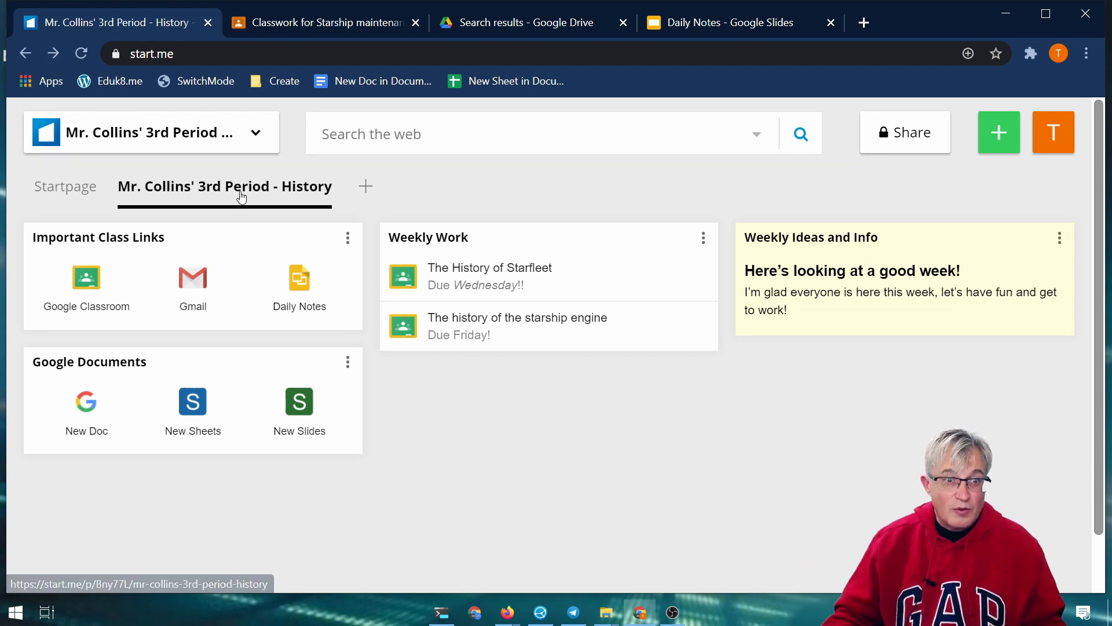
Step: Change the class page's access setting from its page settings so that anyone with the shareable link can view it
click(262, 134)
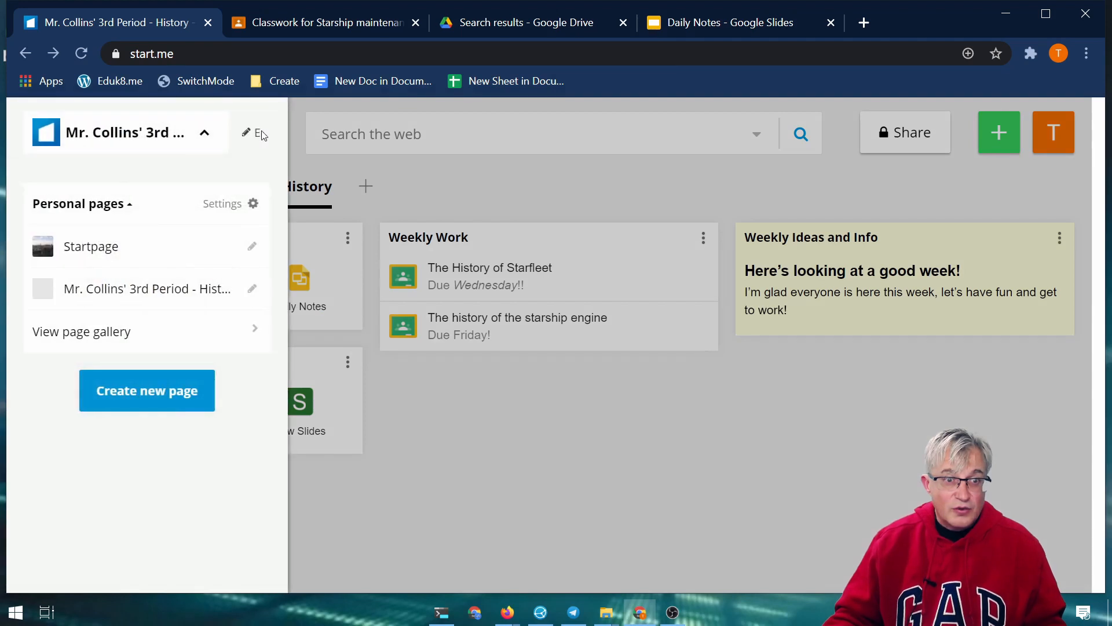
click(253, 289)
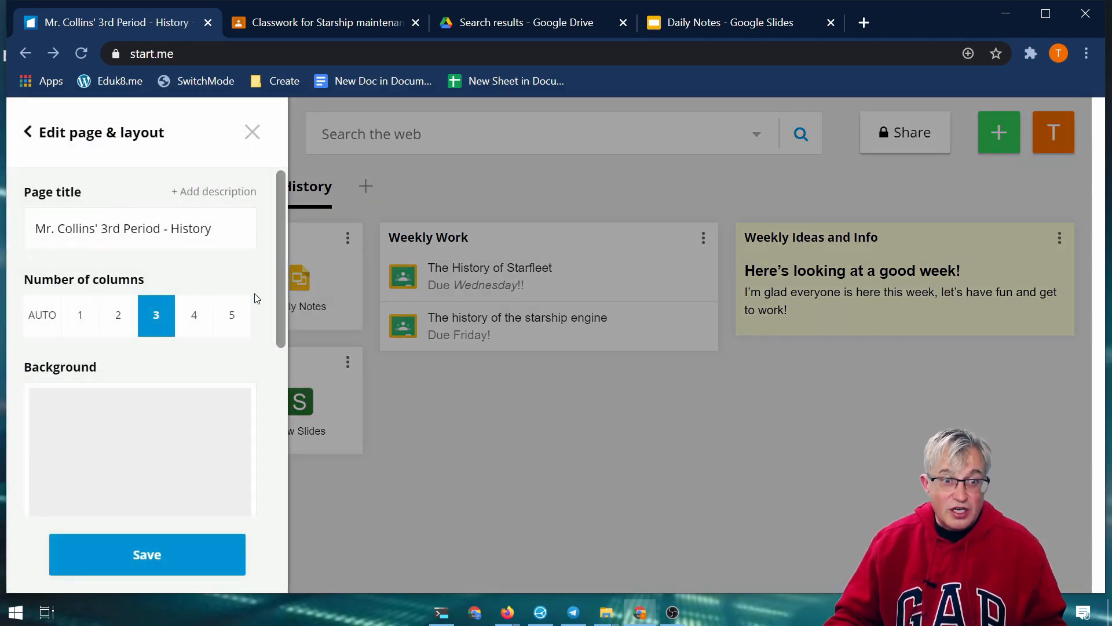
scroll(197, 241, down, 4)
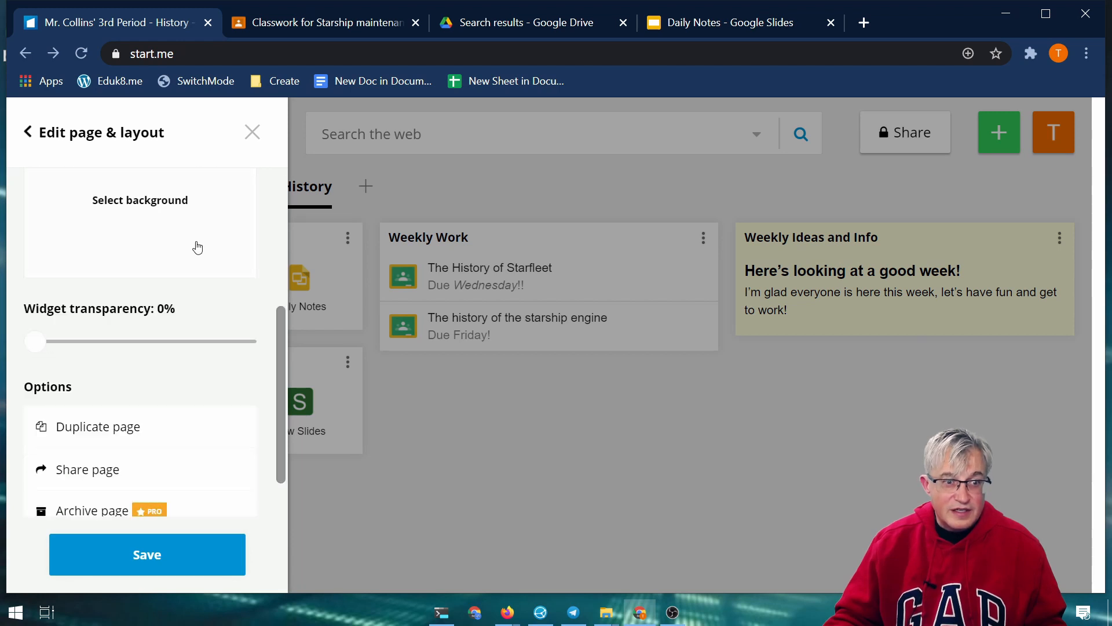
scroll(197, 246, down, 1)
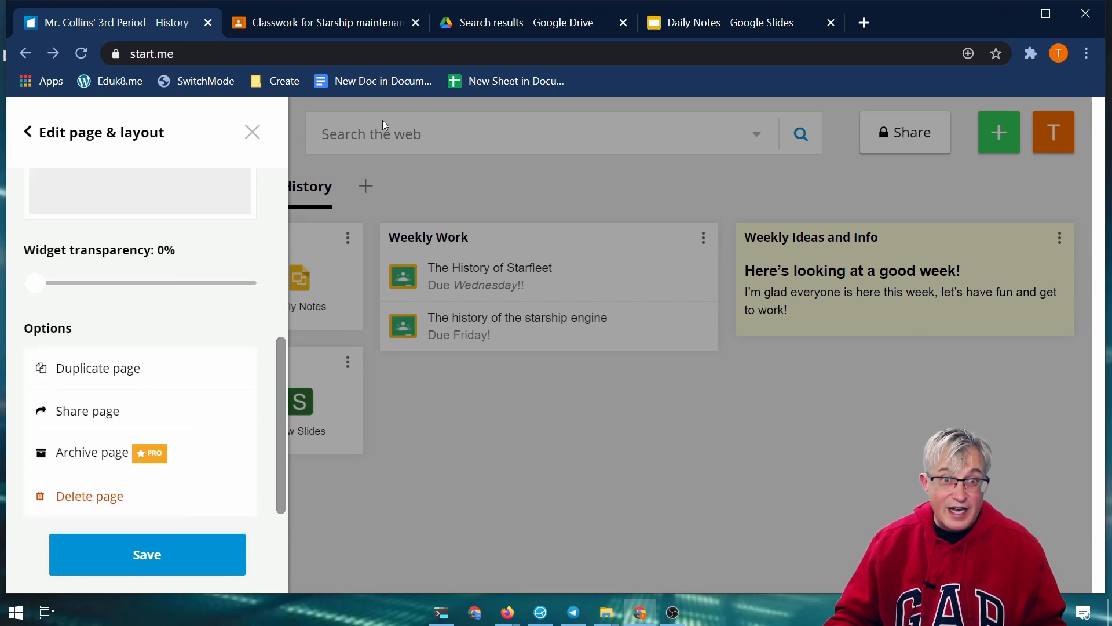
click(253, 57)
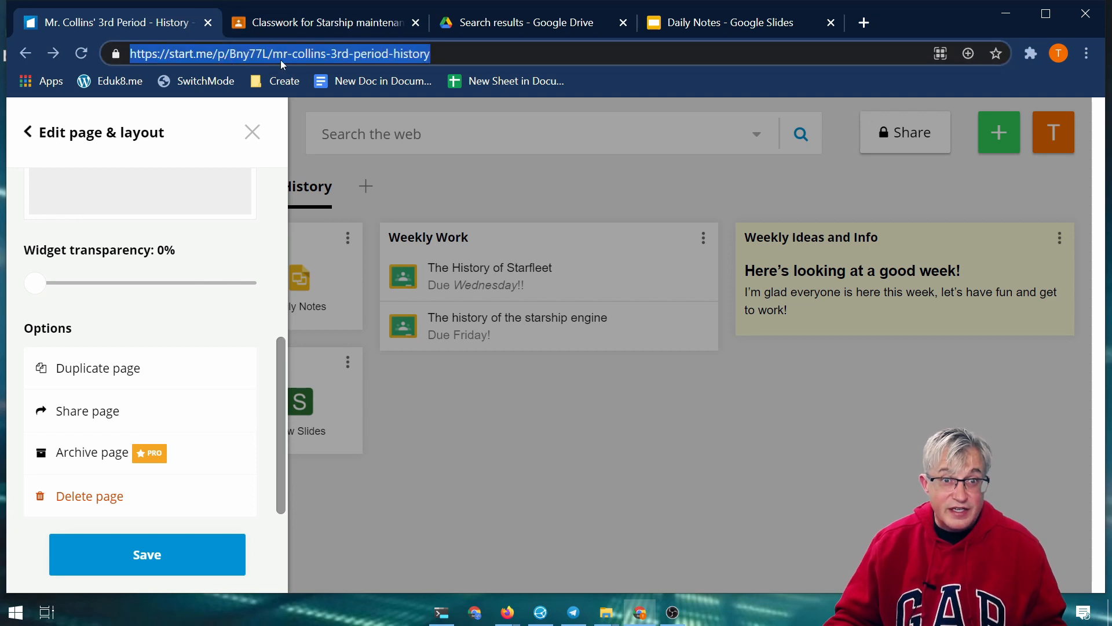
click(328, 55)
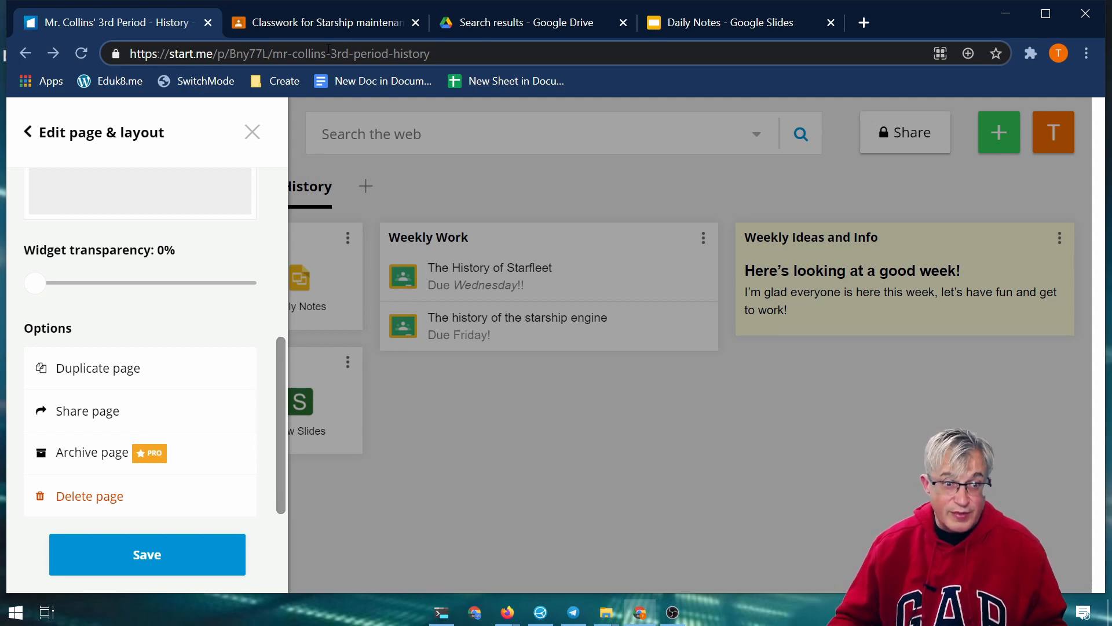
click(105, 412)
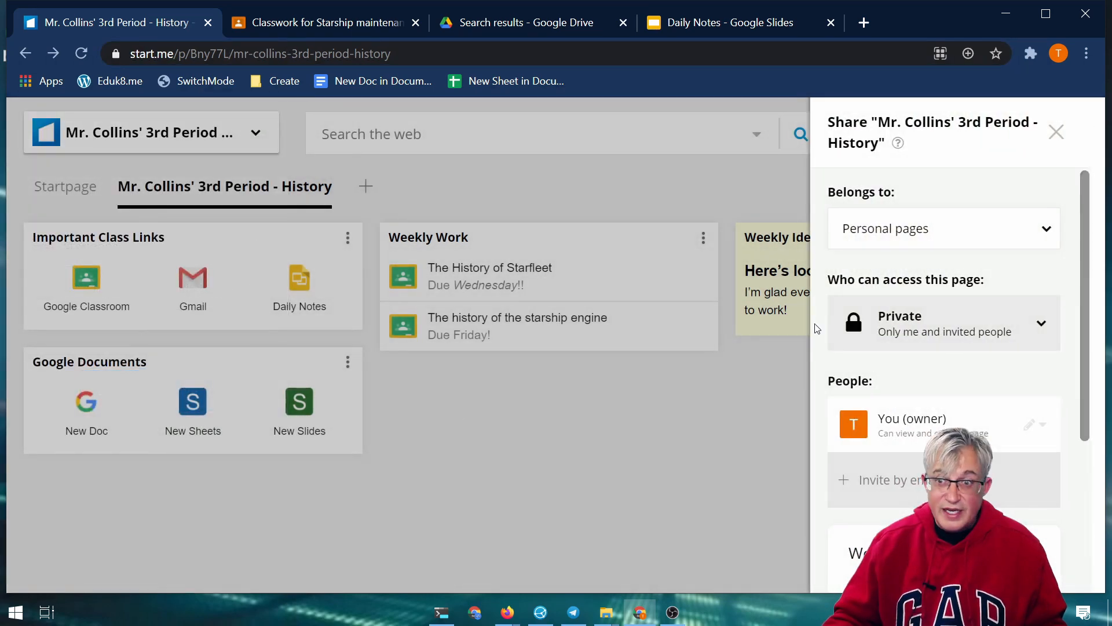
click(1033, 322)
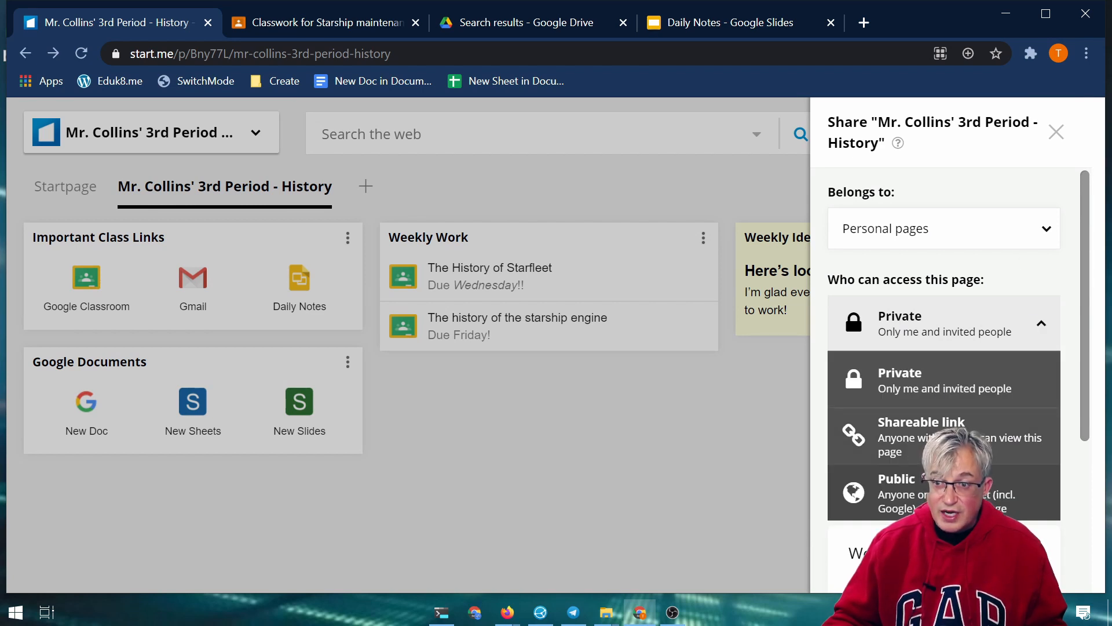
click(921, 429)
scroll(1034, 441, down, 3)
scroll(1037, 441, up, 3)
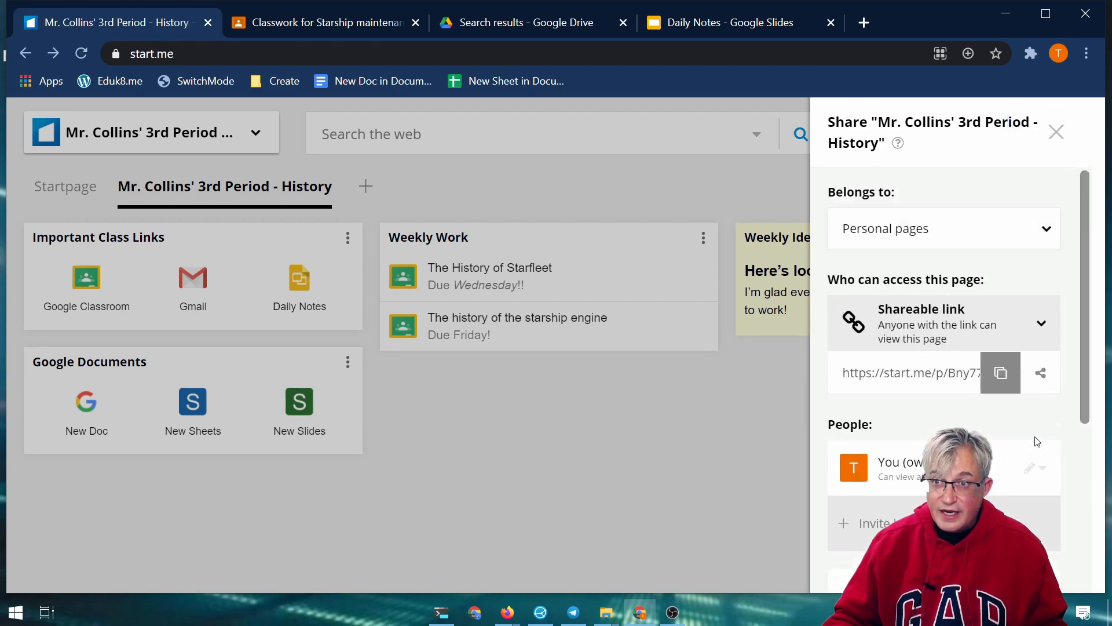
click(1056, 131)
Step: Copy the full web address of the class page
click(545, 53)
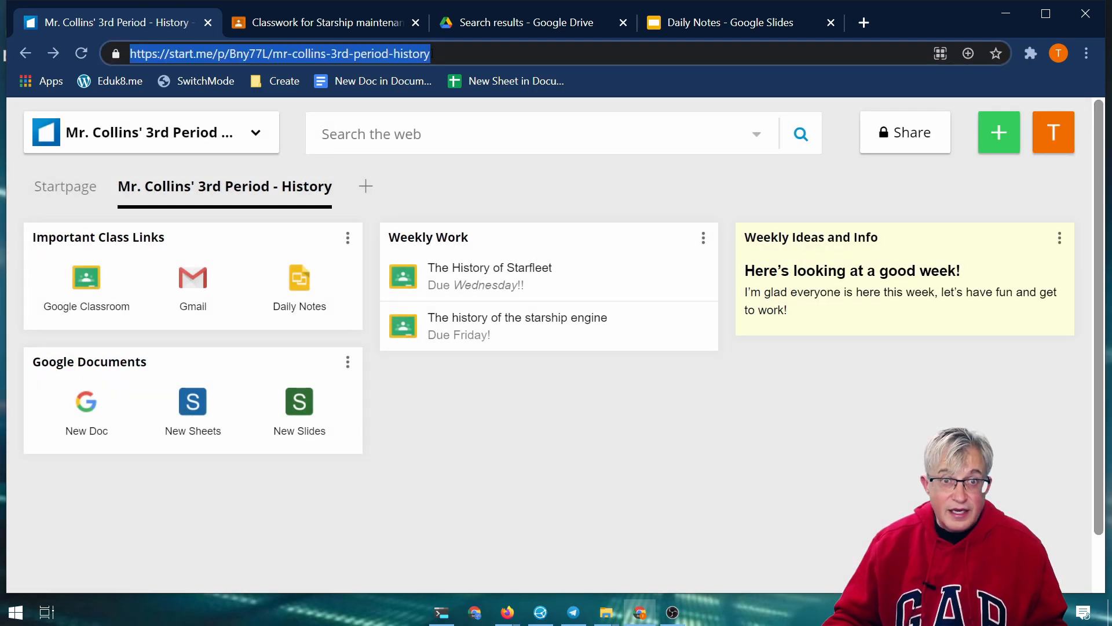
right_click(340, 52)
click(413, 149)
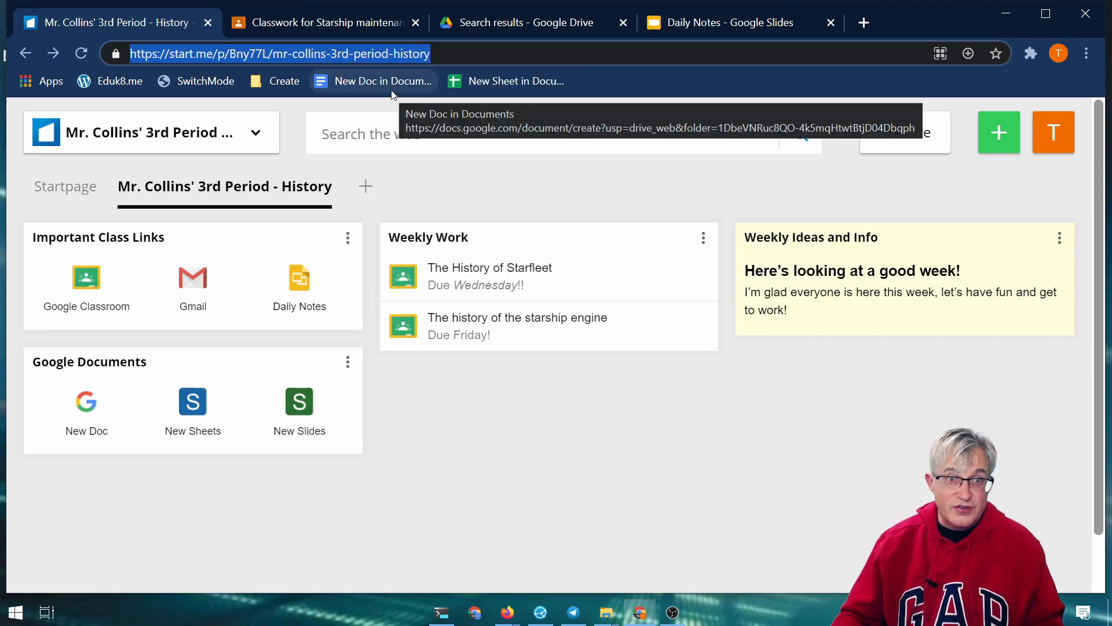
Step: Switch to Google Classroom and create a new classwork material titled "Class Start Page" in "Starship maintenance and upkeep"
click(343, 33)
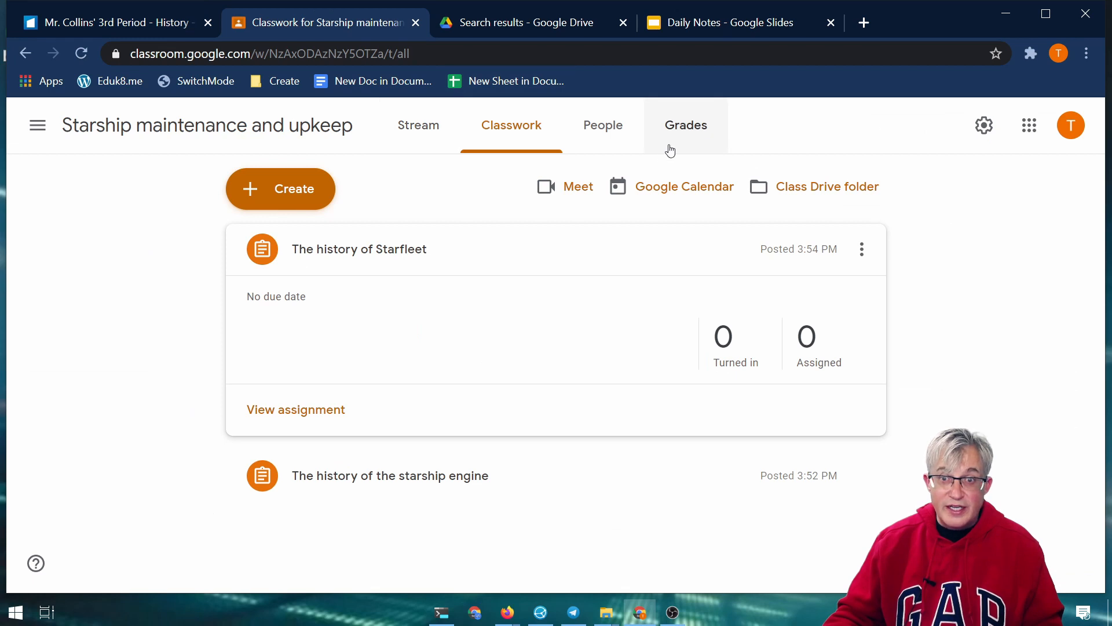
click(434, 127)
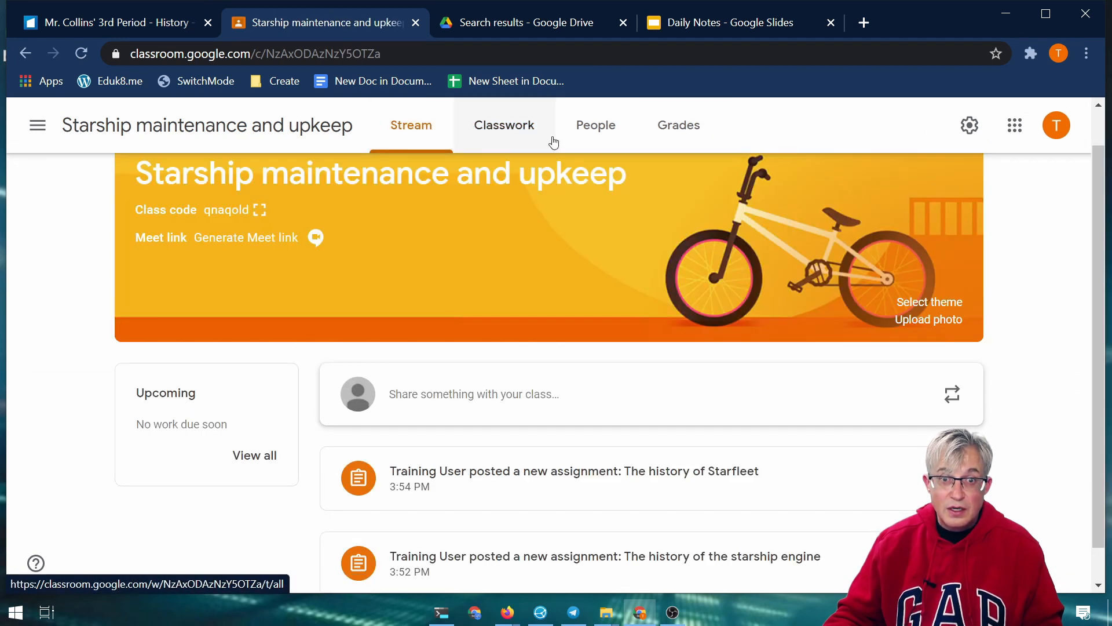
click(517, 125)
click(283, 194)
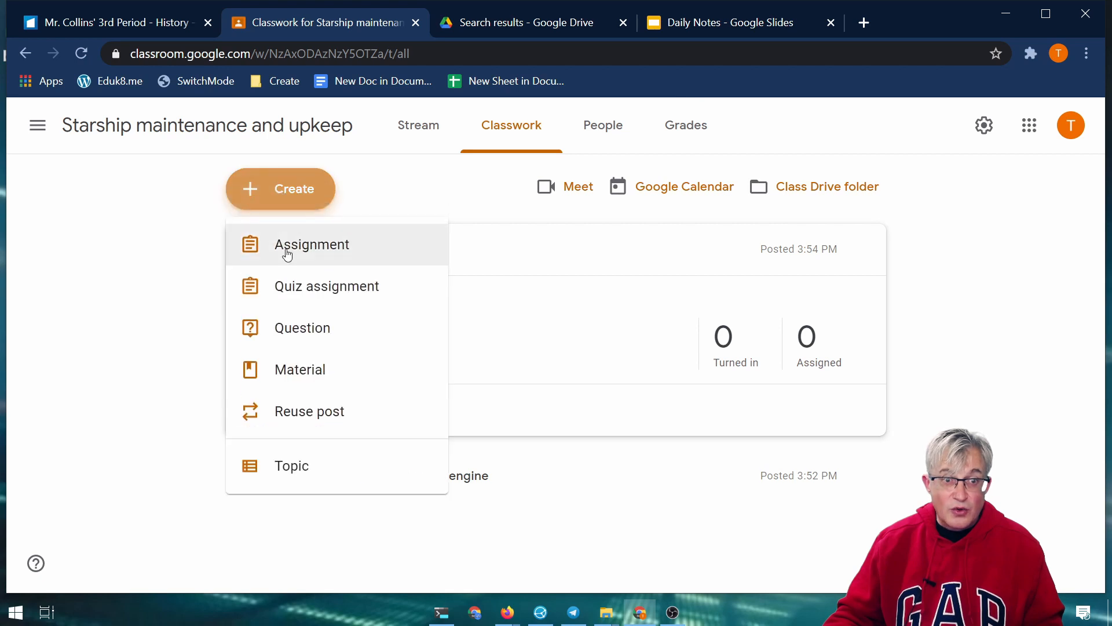
click(293, 380)
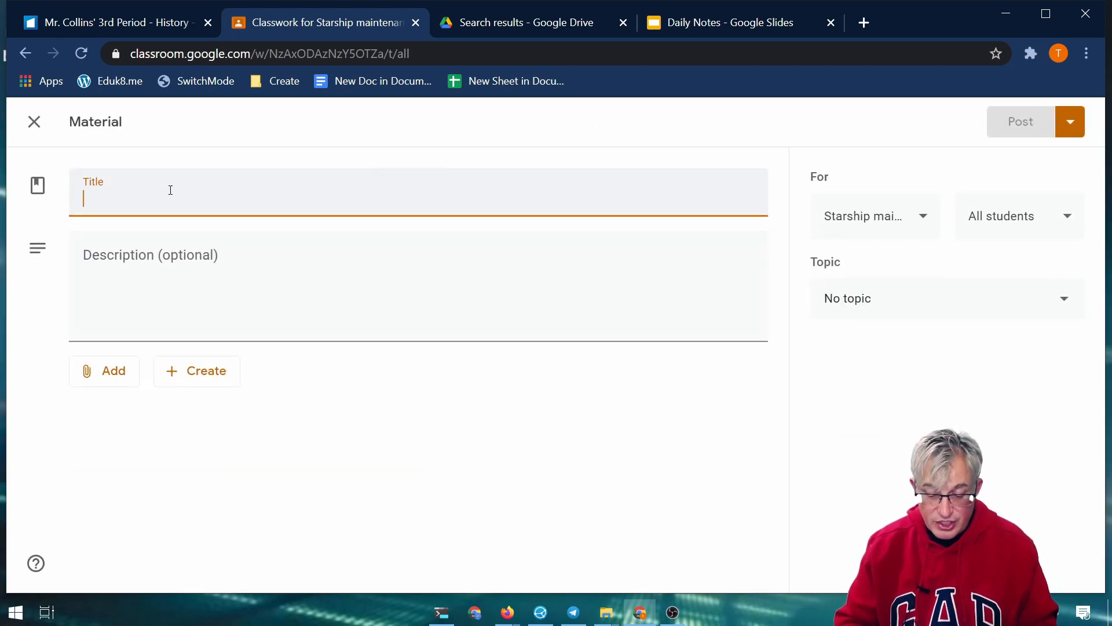
text(Class Start Page)
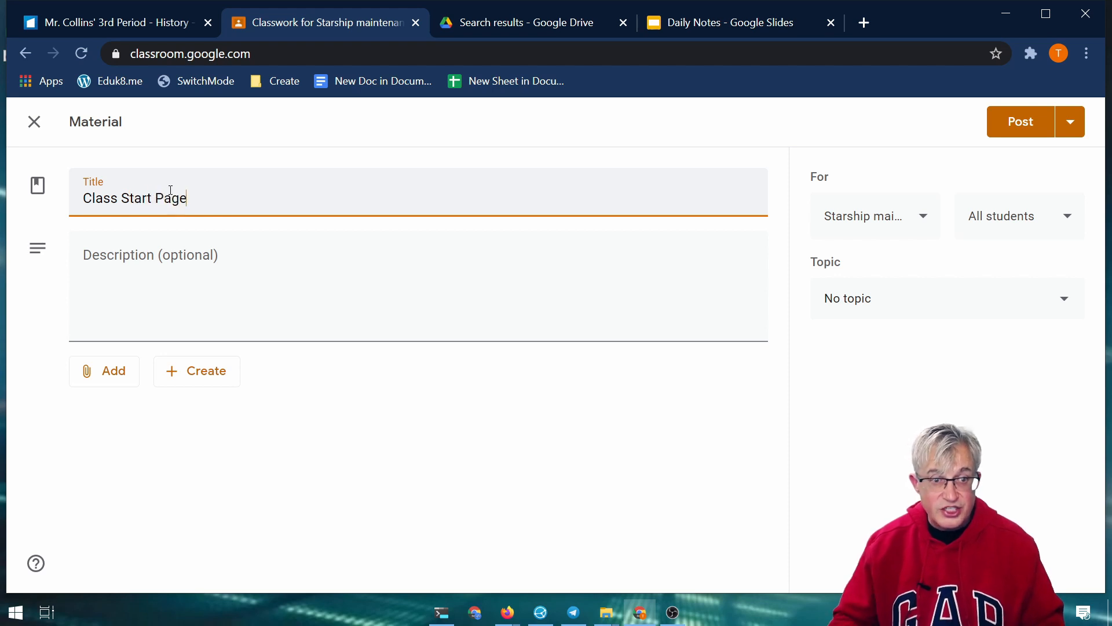
Step: Attach the copied class page address to the material as a link, and post it to the class
click(197, 371)
click(124, 369)
click(124, 437)
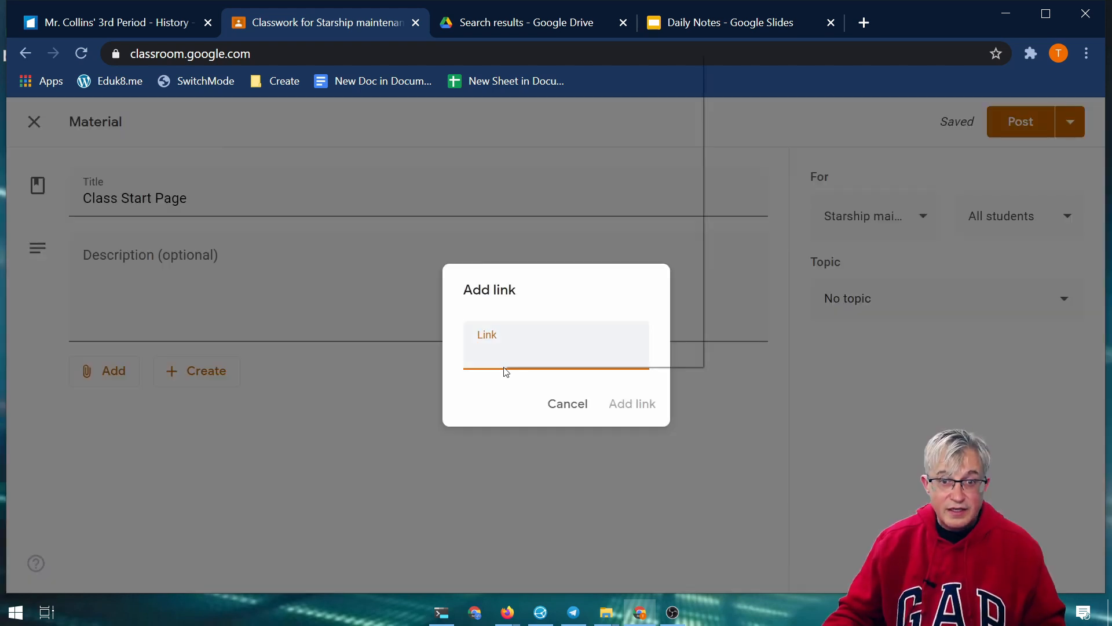
key(ctrl+v)
click(633, 405)
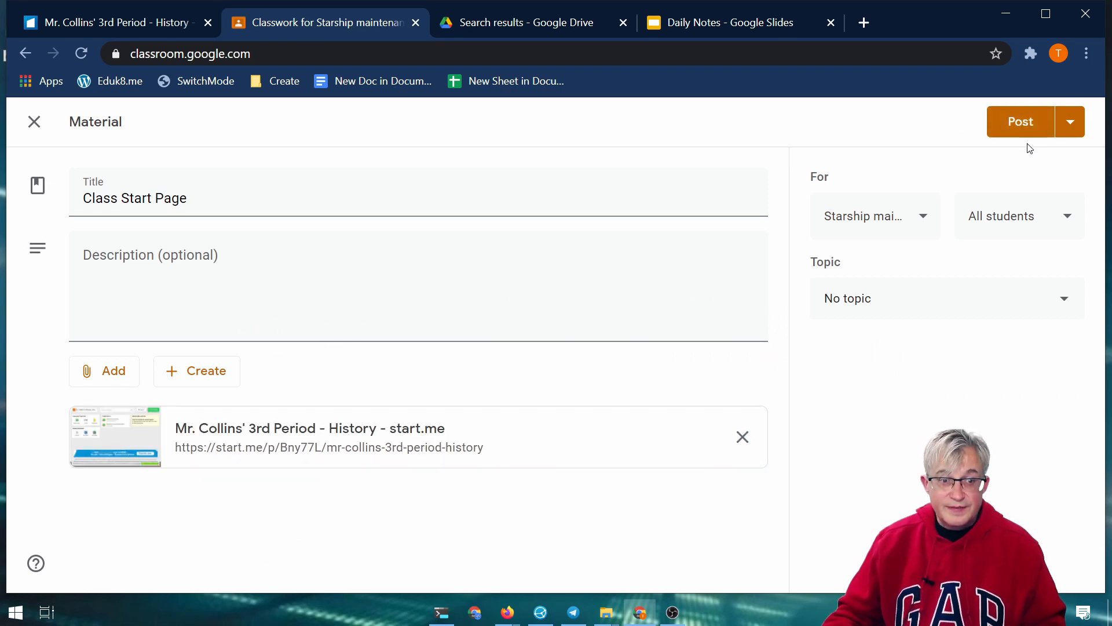
click(1017, 126)
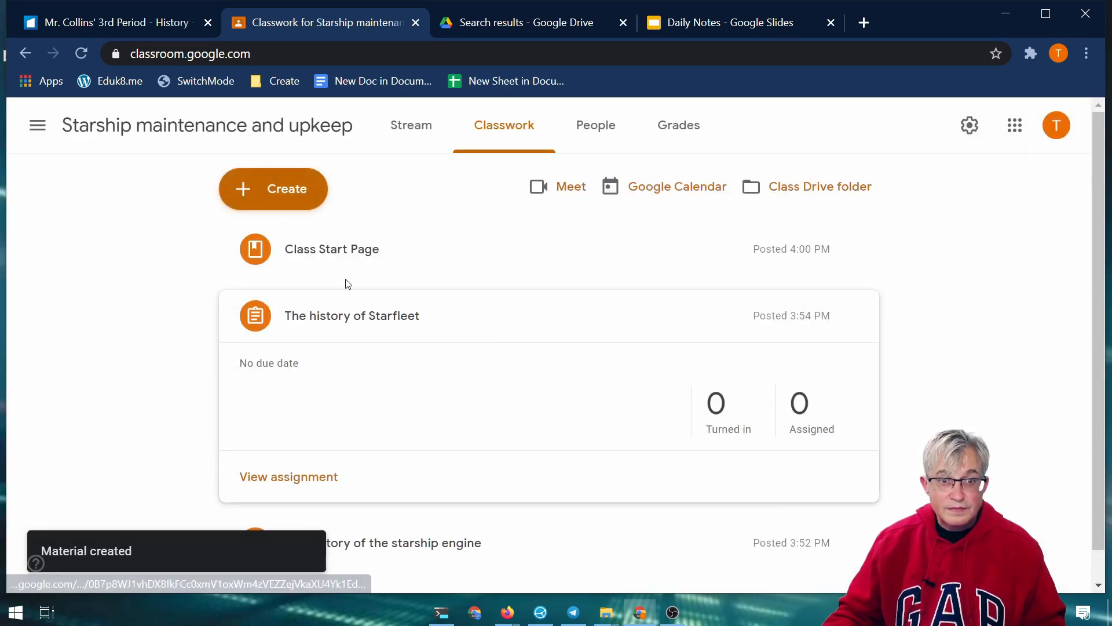
click(347, 283)
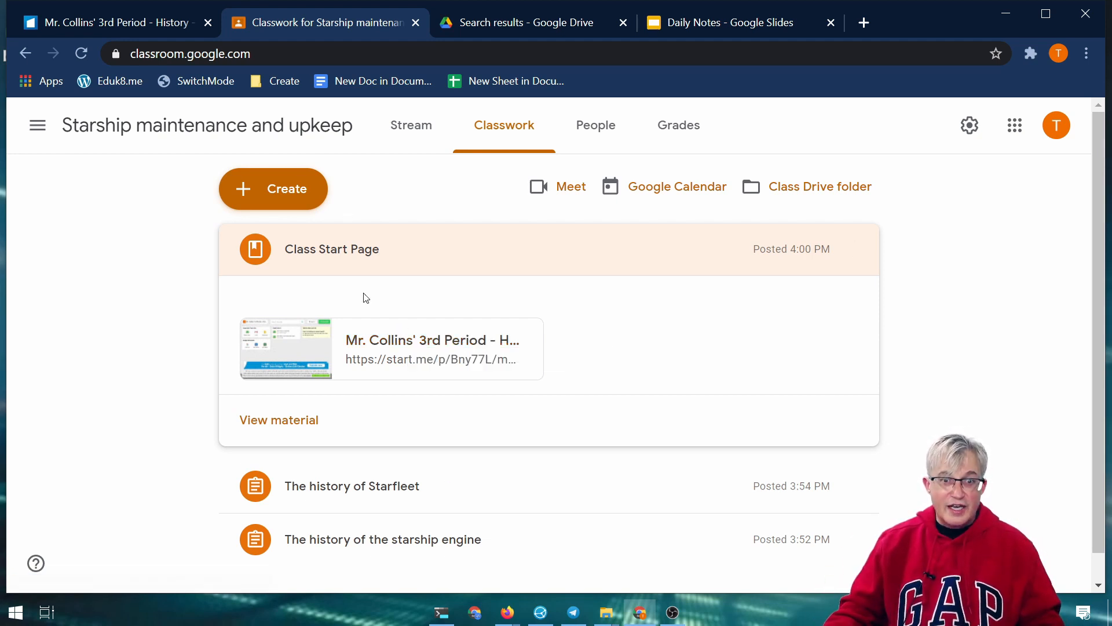
Step: Return to the start.me class page, bookmark it in the browser's bookmarks bar after Eduk8.me, and test the bookmark
click(81, 26)
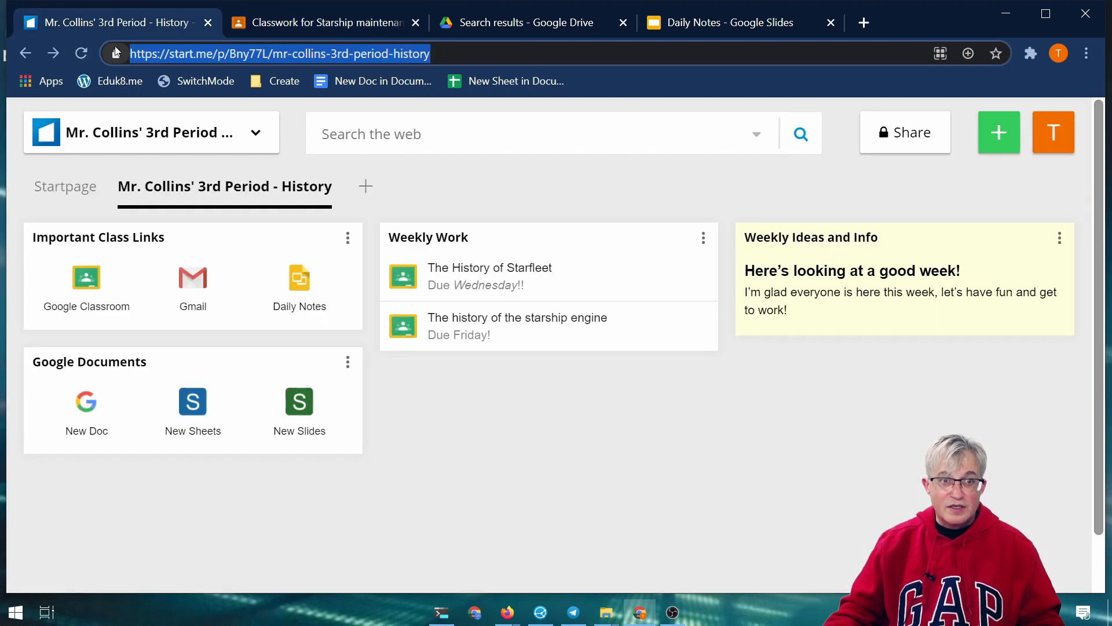
drag(148, 58, 155, 81)
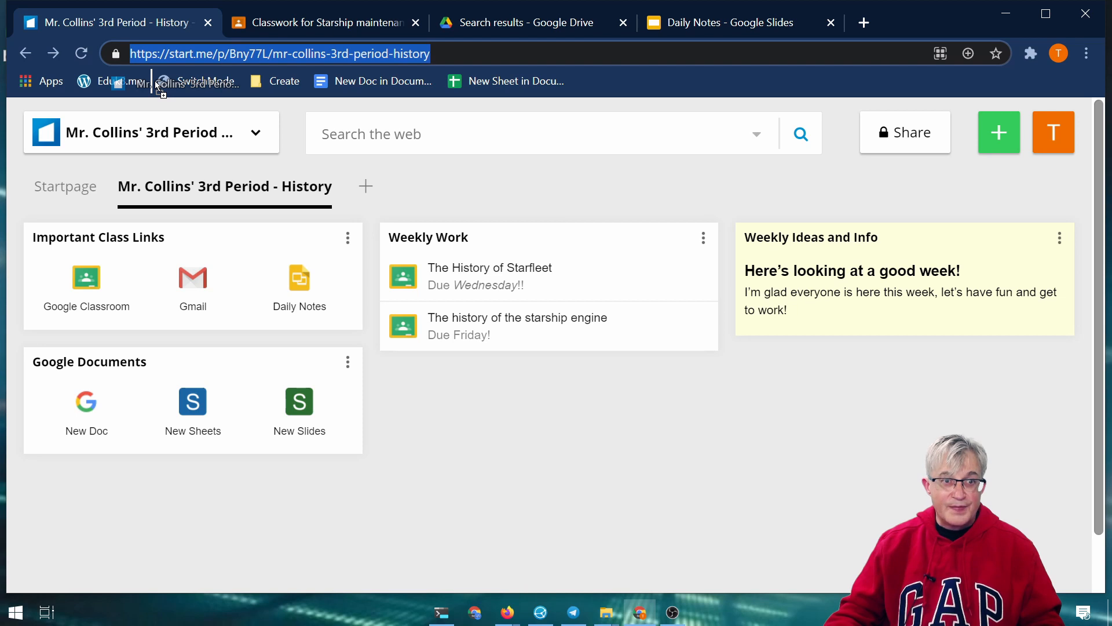
drag(155, 81, 155, 81)
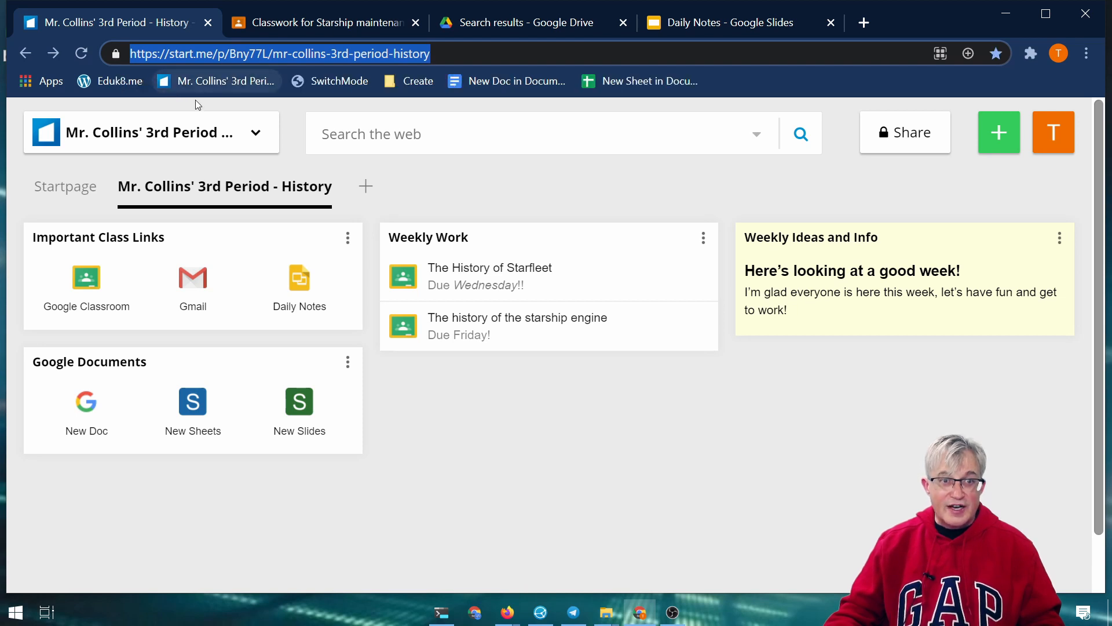
click(226, 83)
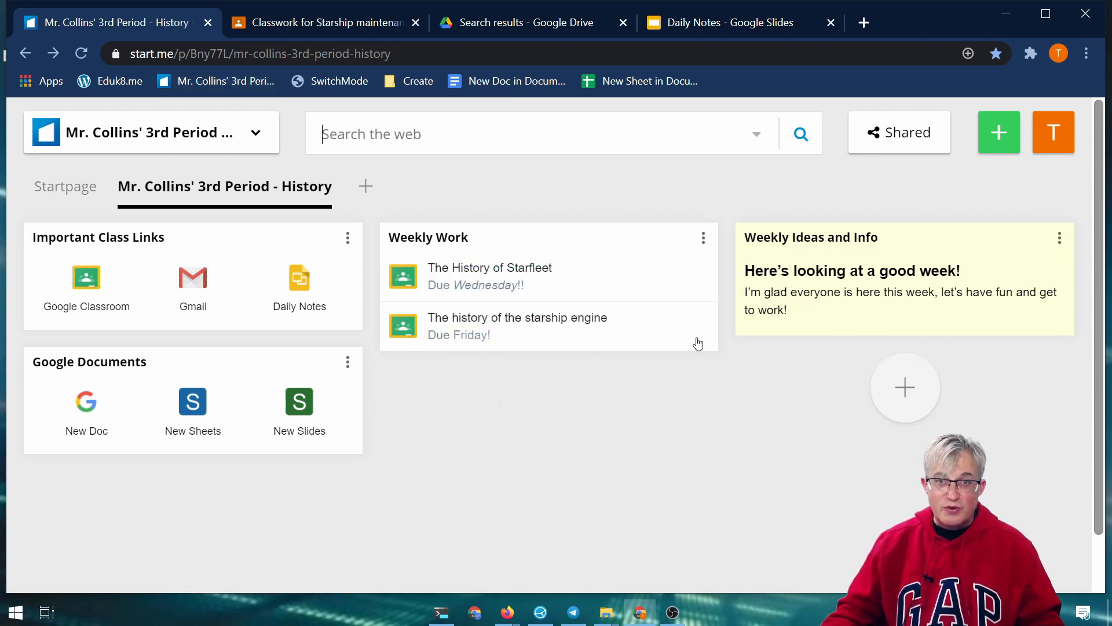
Step: Open the choices for adding a new widget below "Weekly Ideas and Info"
click(929, 398)
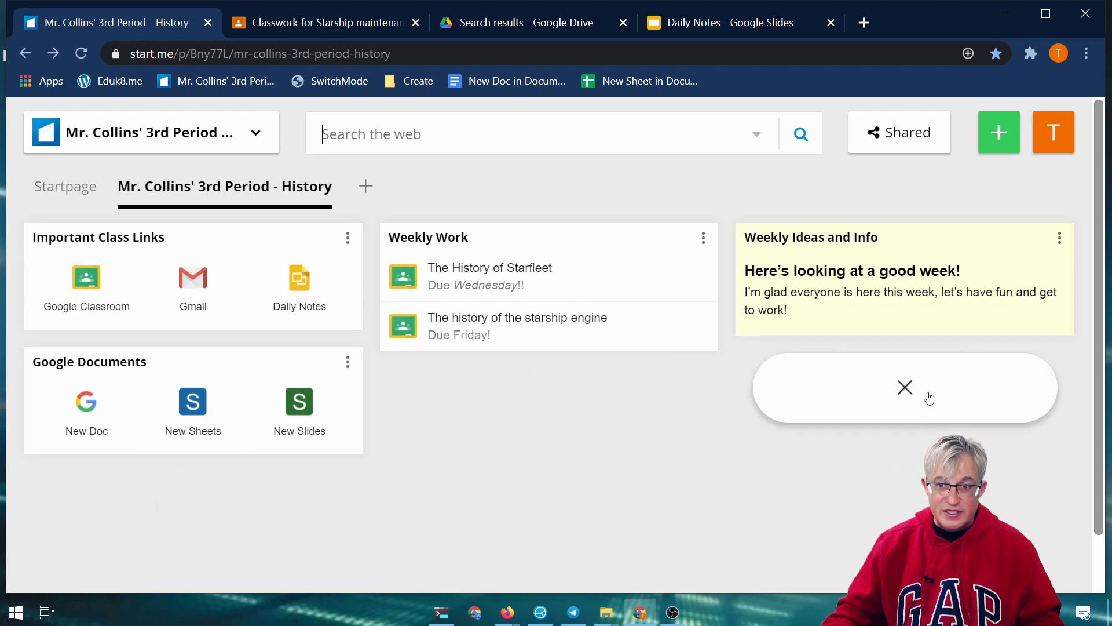